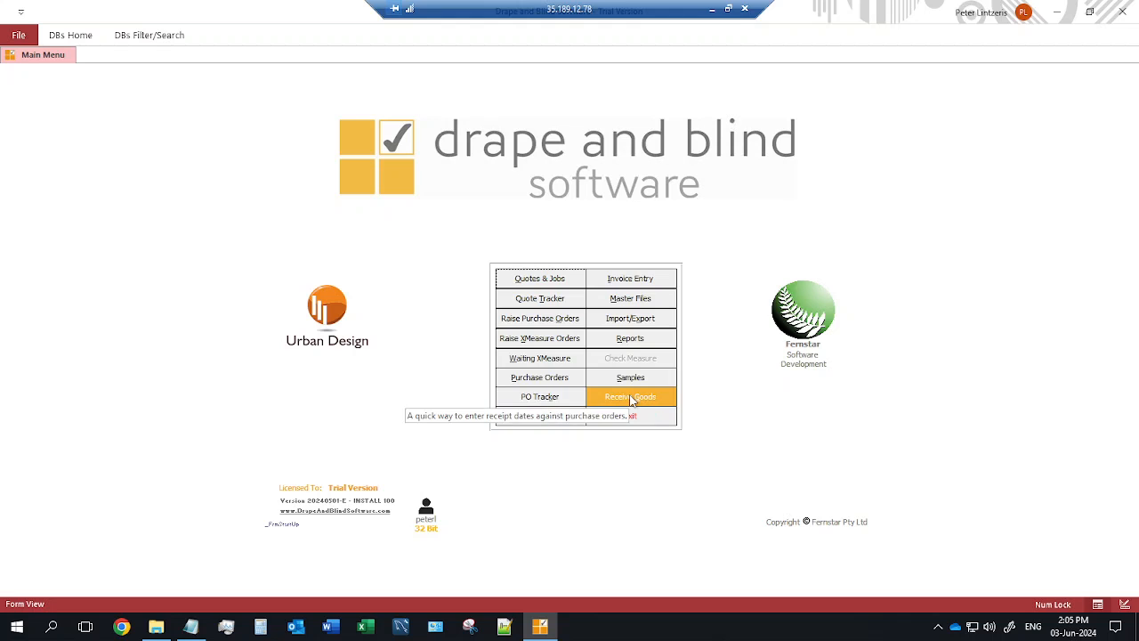
After checking master file maintenance, find the existing customer in Quotes & Jobs by partial name.
click(637, 304)
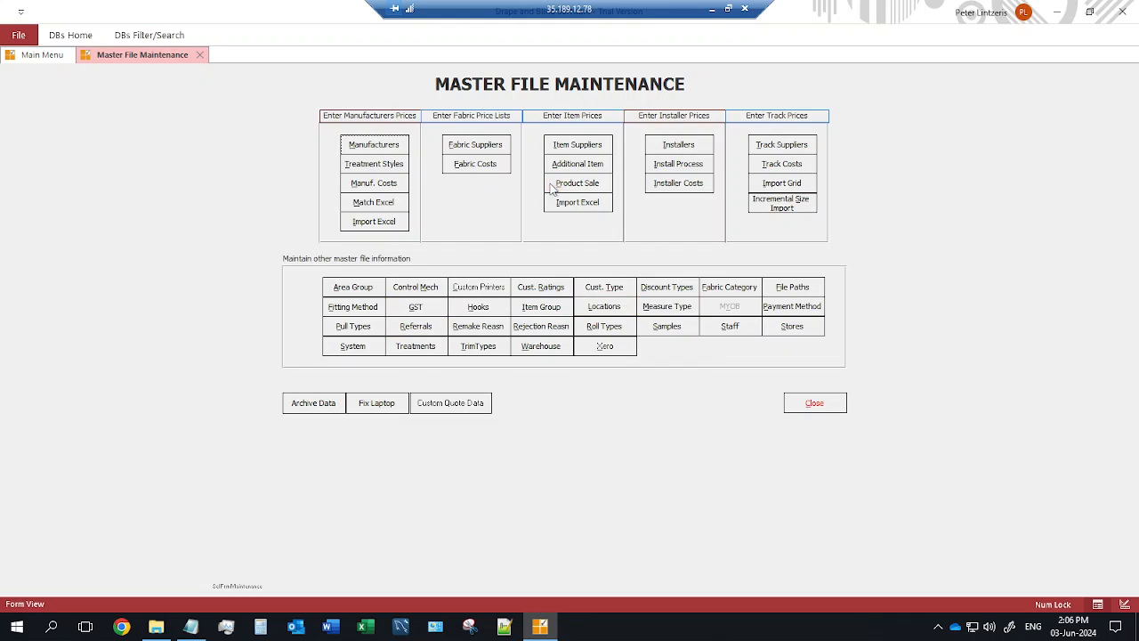
click(813, 407)
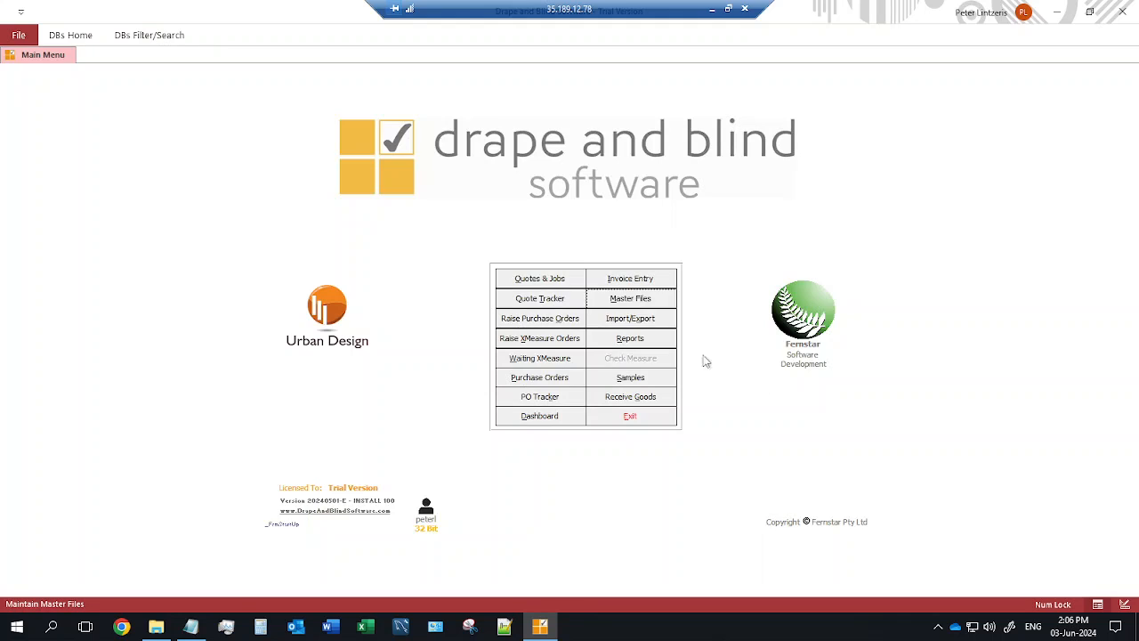
click(545, 279)
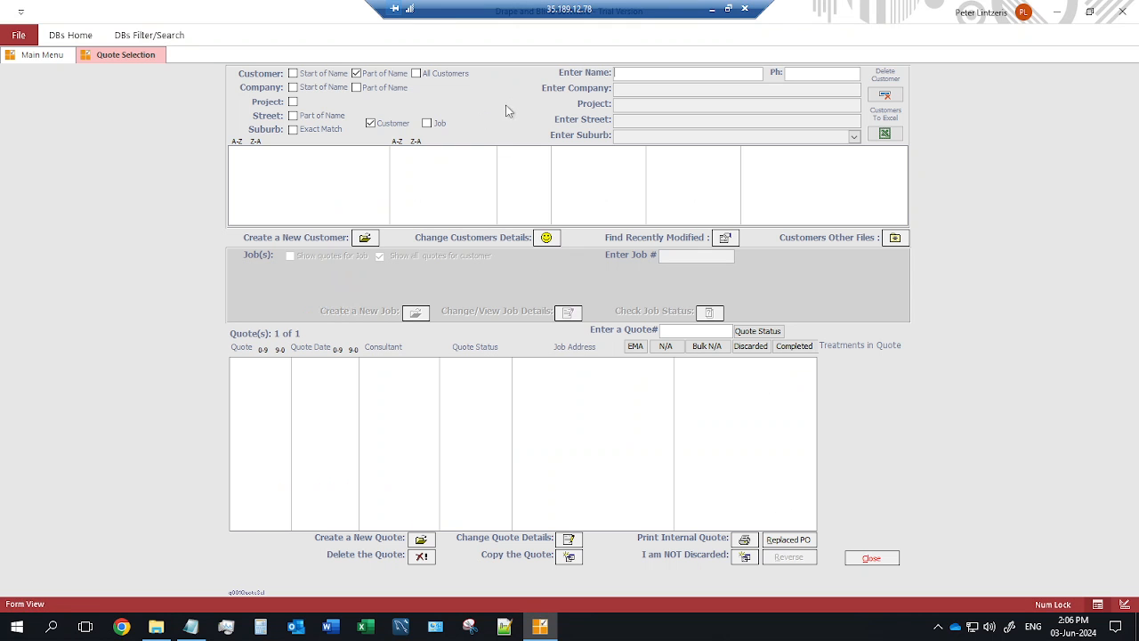
click(624, 73)
text(Lintz)
key(Return)
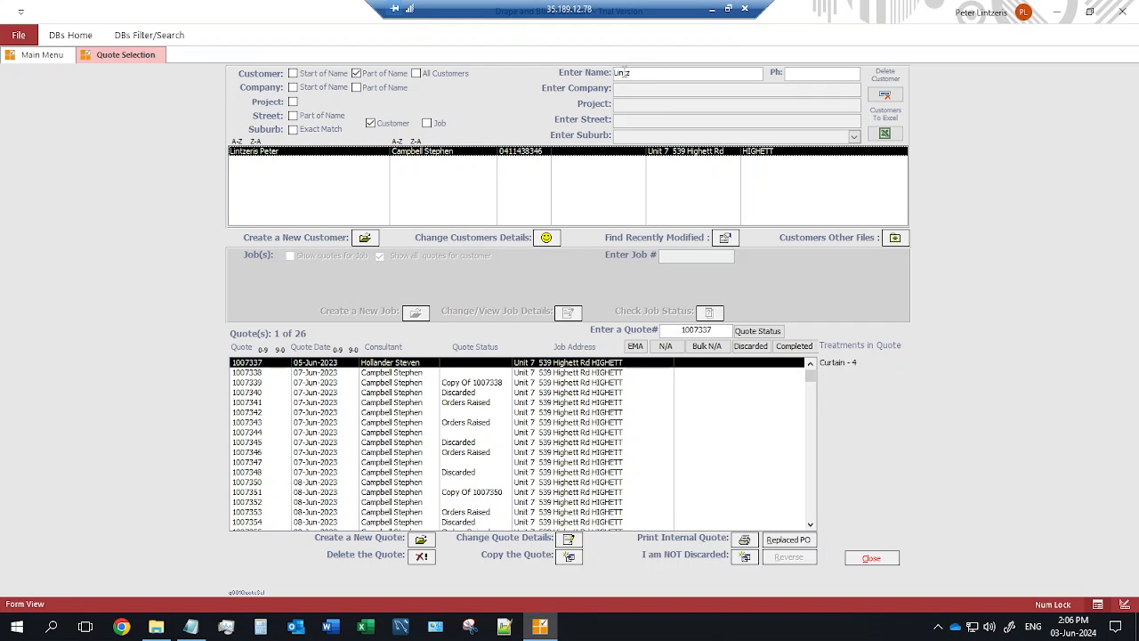
Review the treatments listed in each of the customer's quotes, one row at a time.
click(584, 373)
click(592, 392)
click(591, 422)
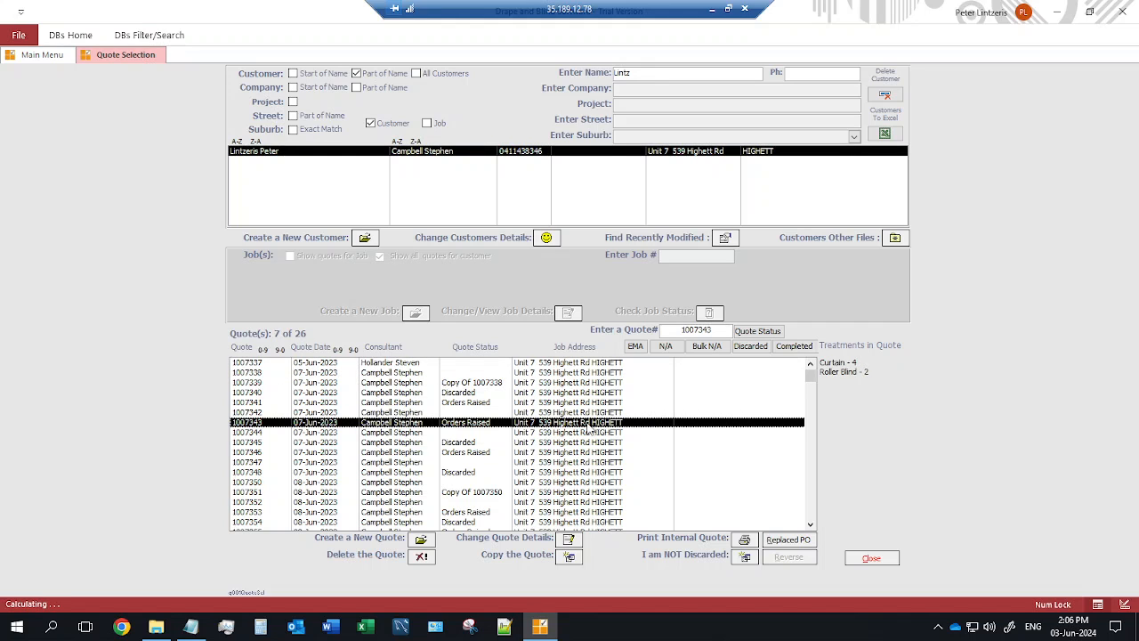
click(592, 442)
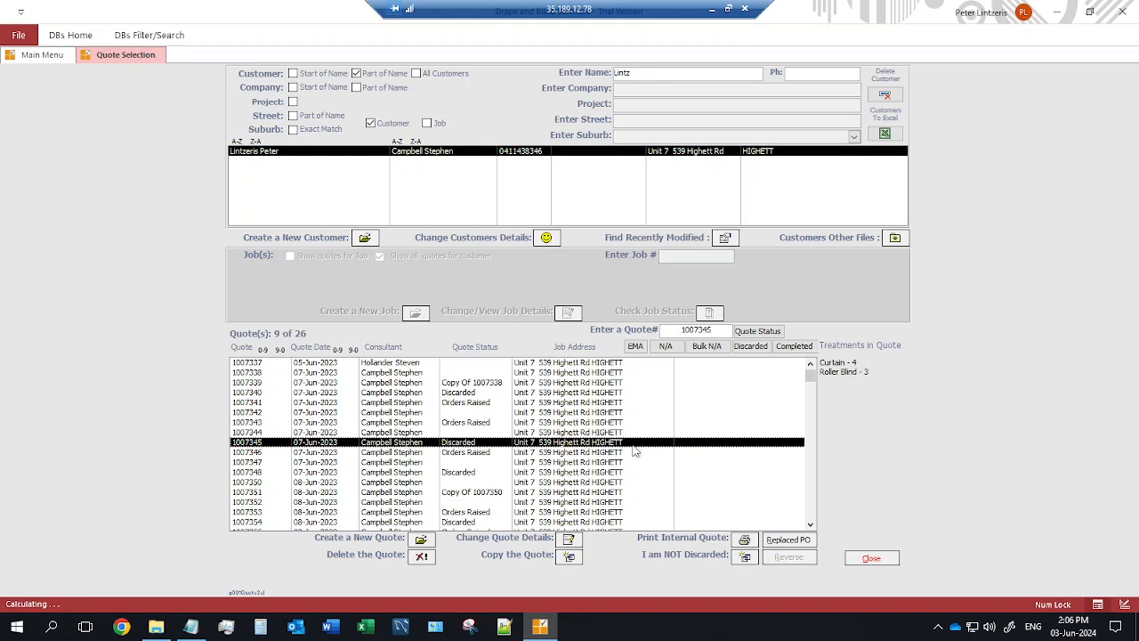
click(863, 369)
click(574, 464)
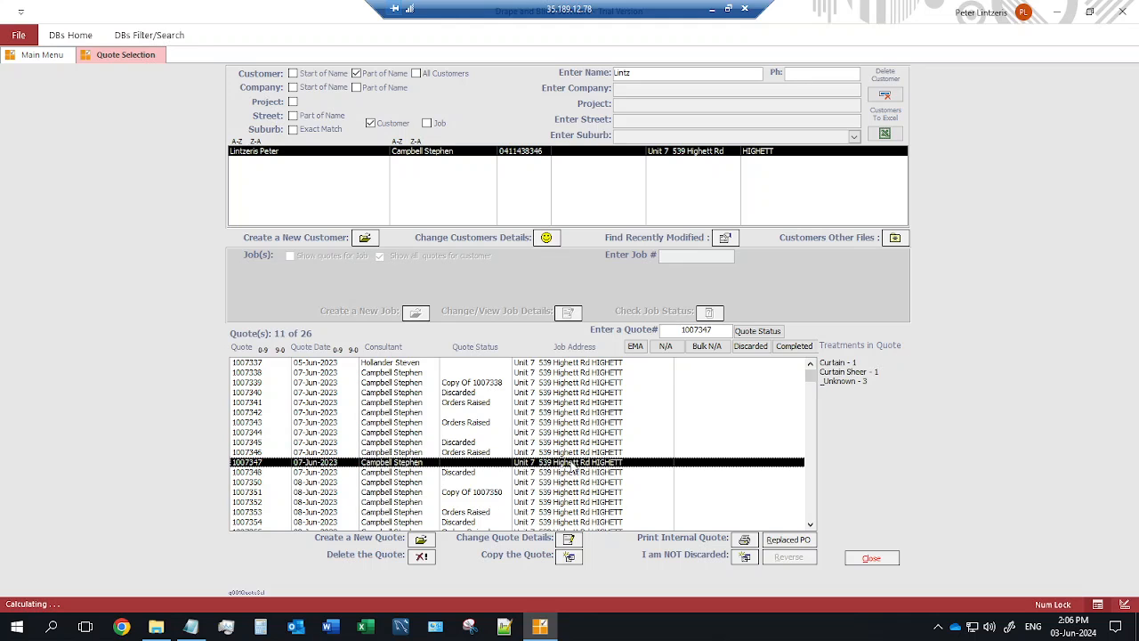
click(596, 482)
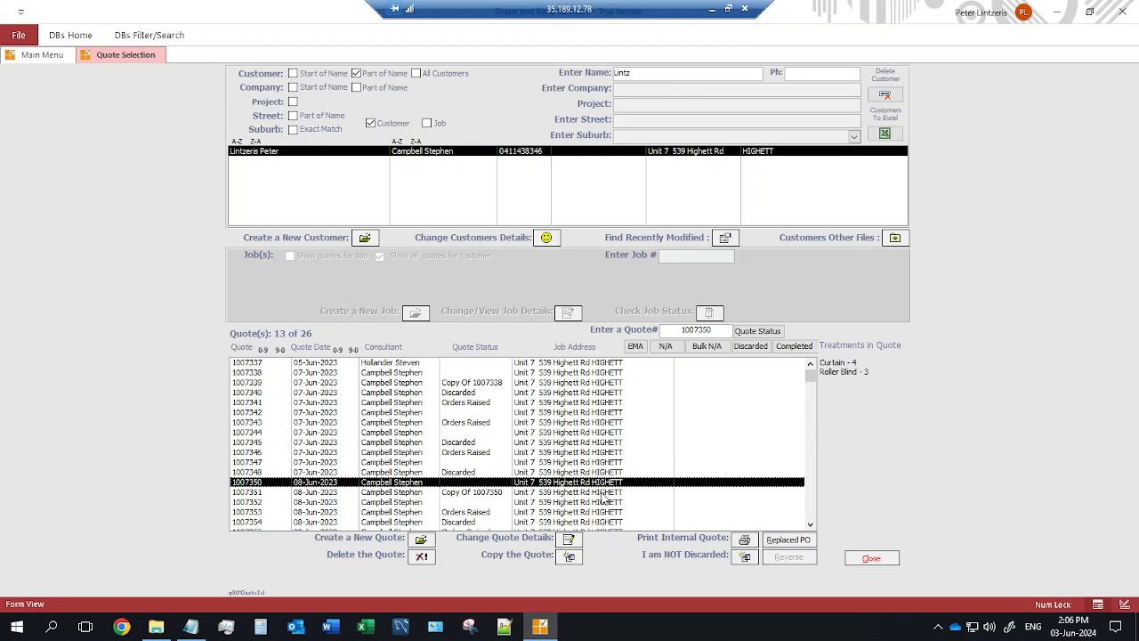
click(601, 495)
click(605, 504)
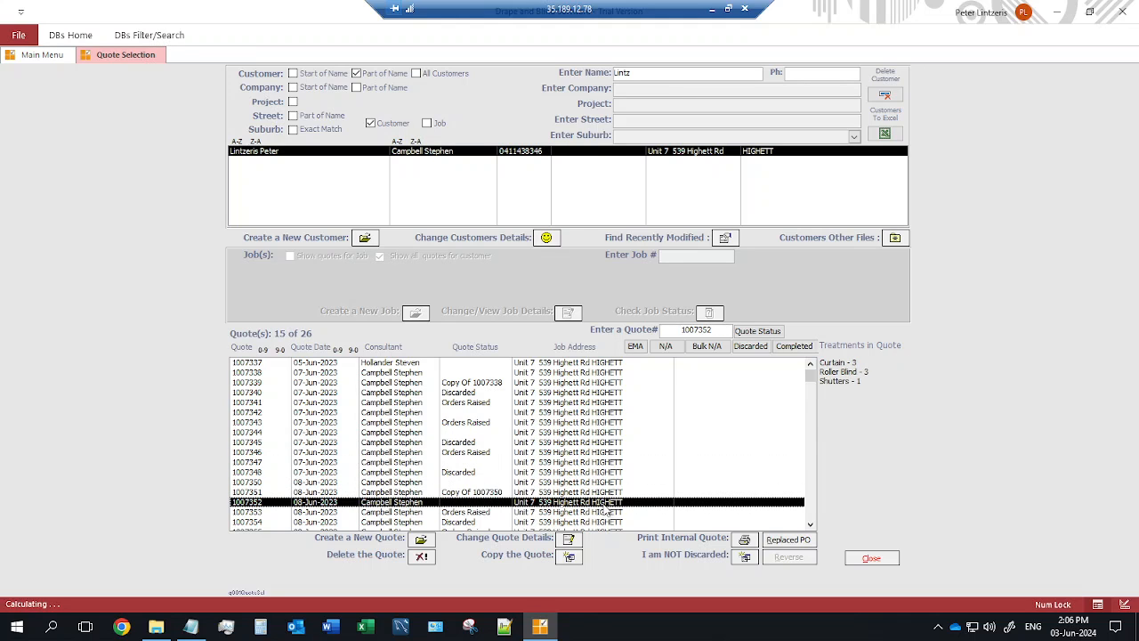
click(607, 513)
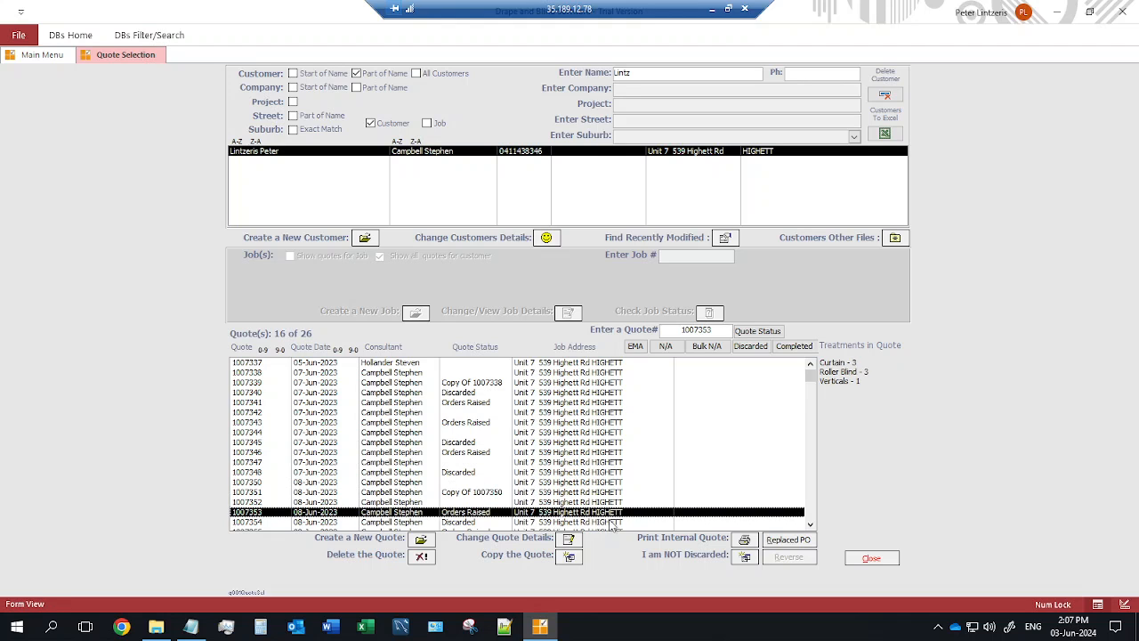
click(614, 522)
scroll(628, 436, down, 3)
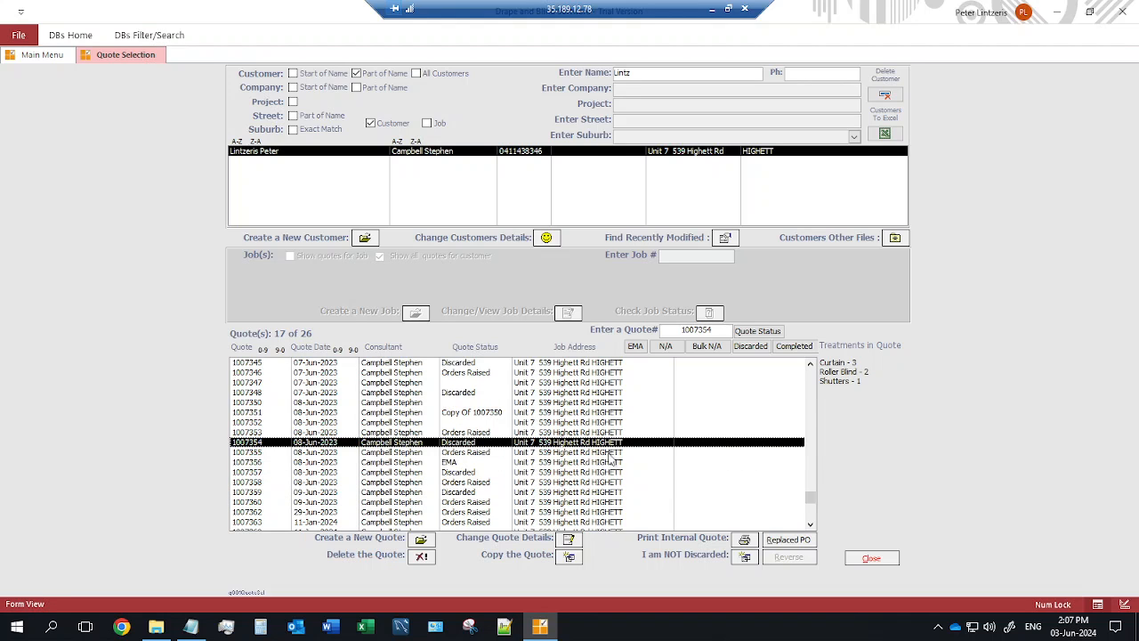
click(611, 453)
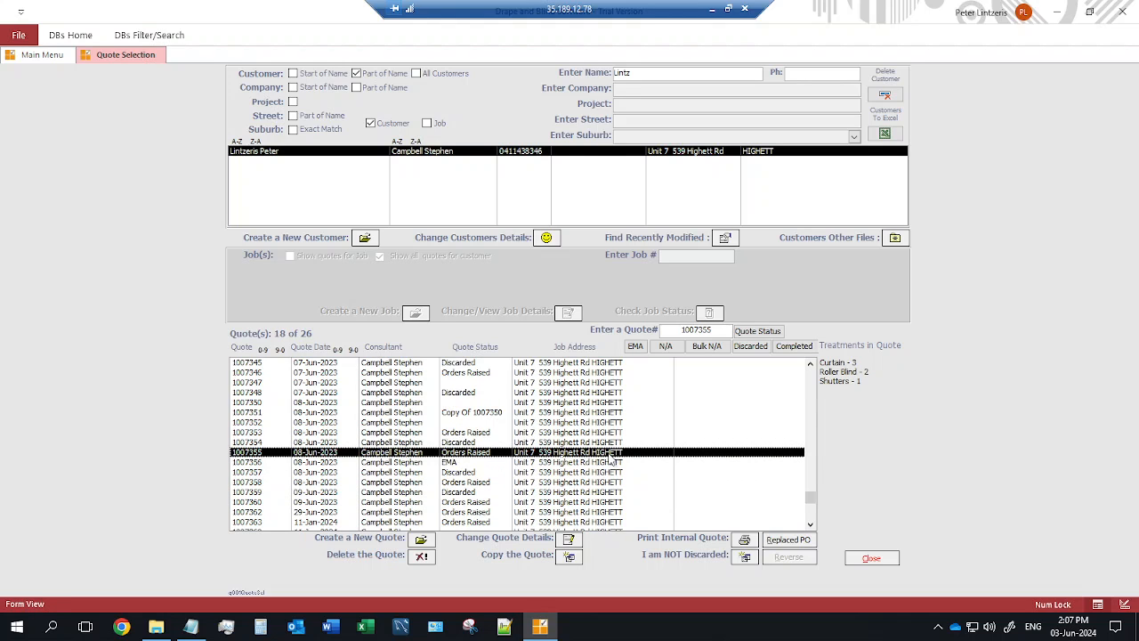
Start a new customer record with the customer's full name and street address.
click(365, 239)
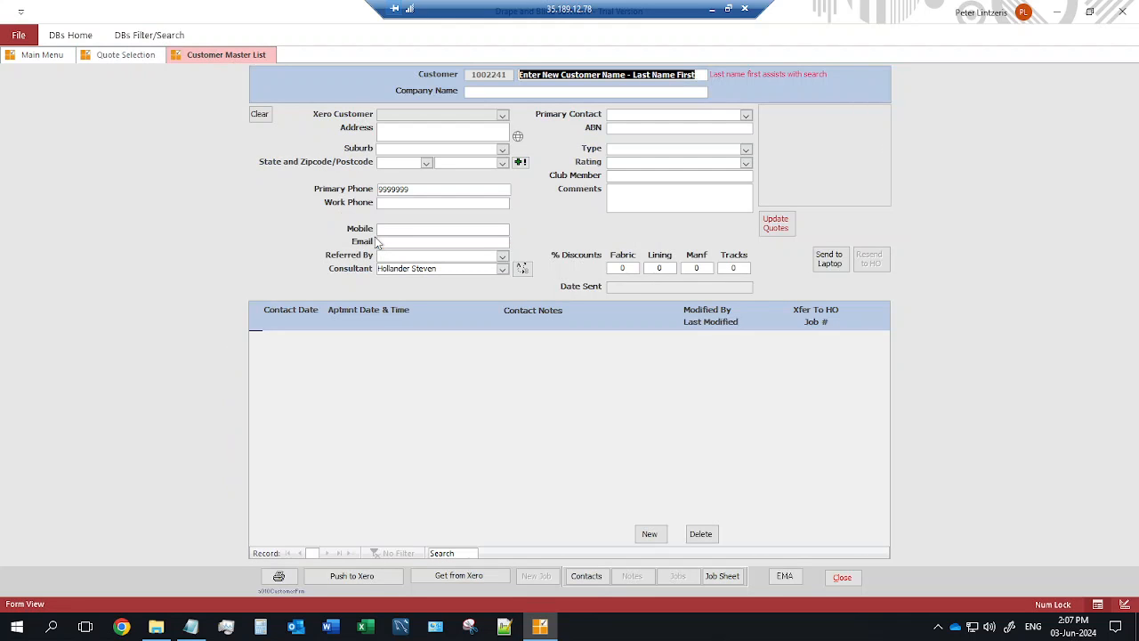
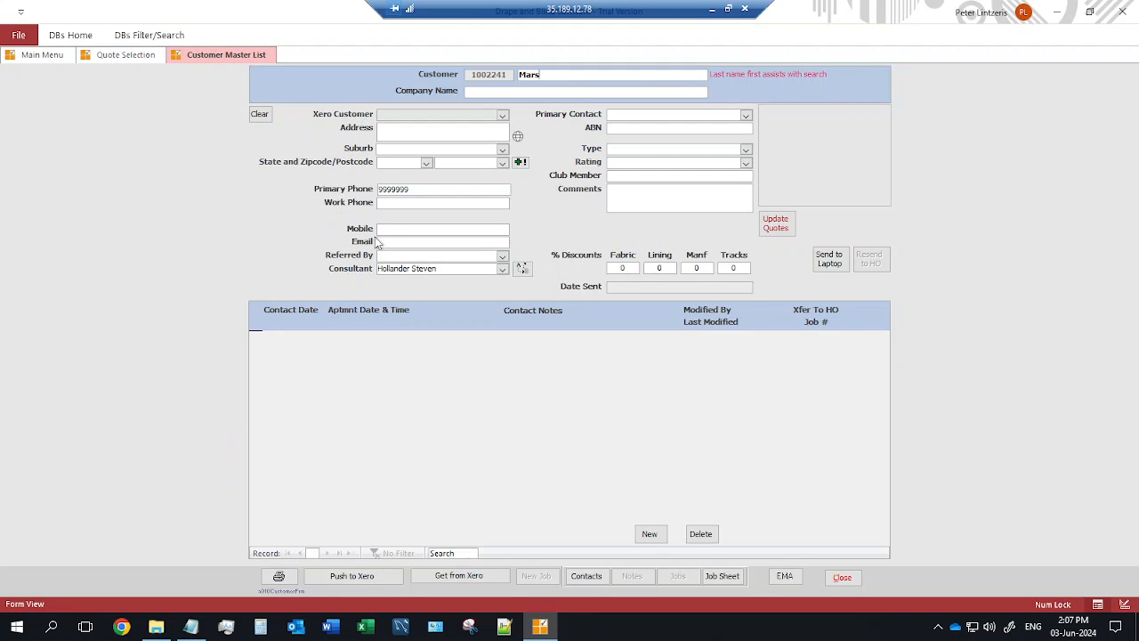
key(Tab)
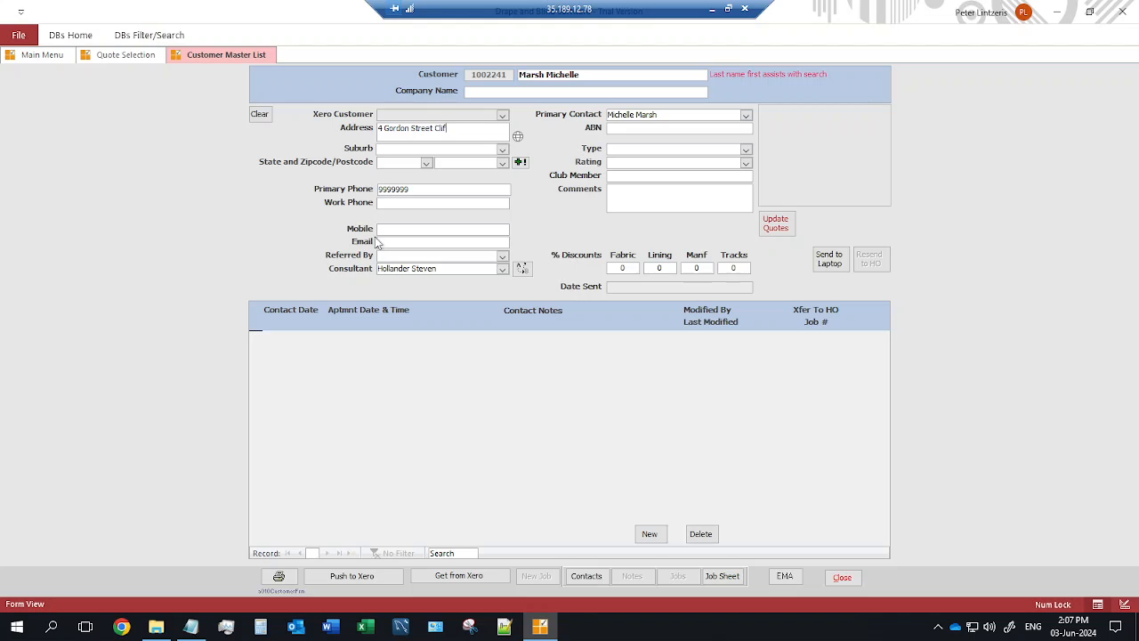
Pick the customer's suburb with its postcode and replace the placeholder primary phone number.
click(502, 149)
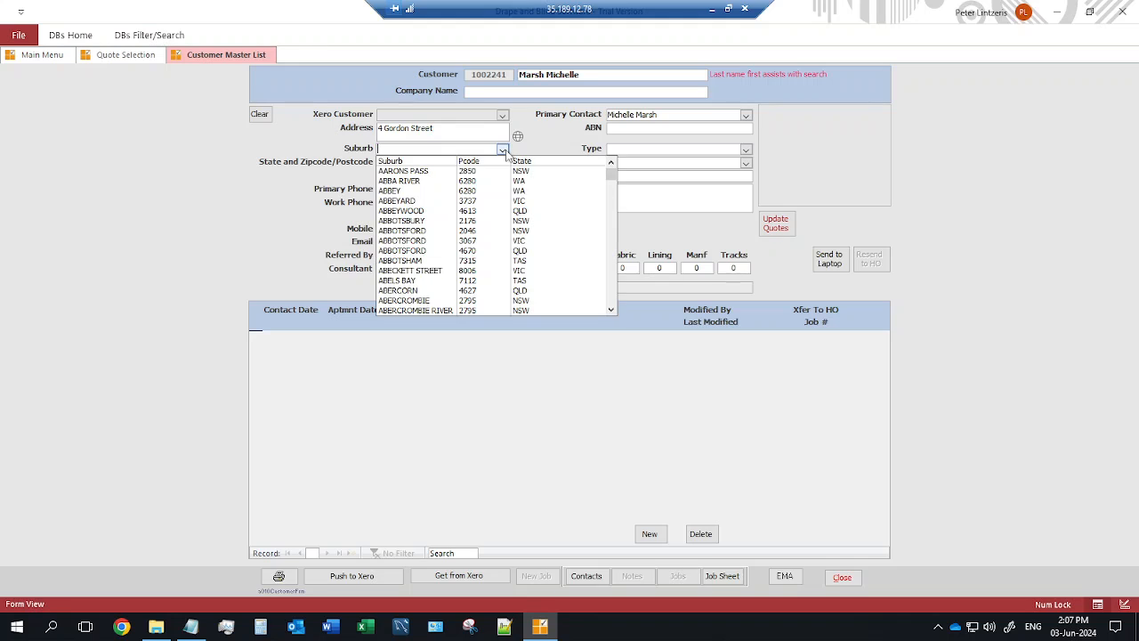
text(clifton)
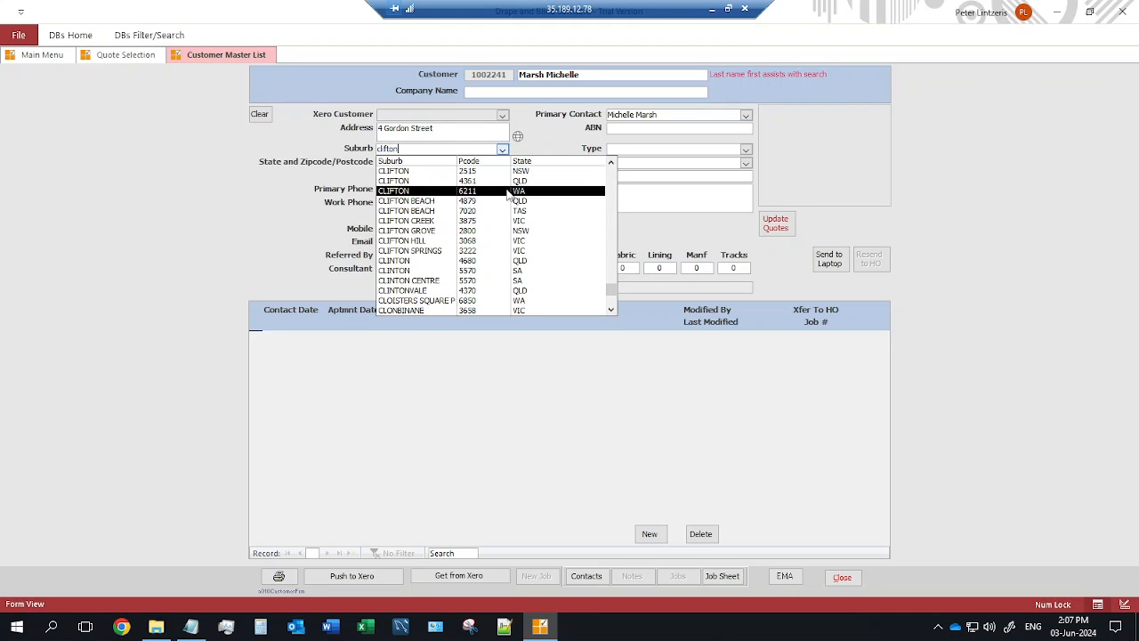
click(420, 241)
drag(434, 189, 335, 200)
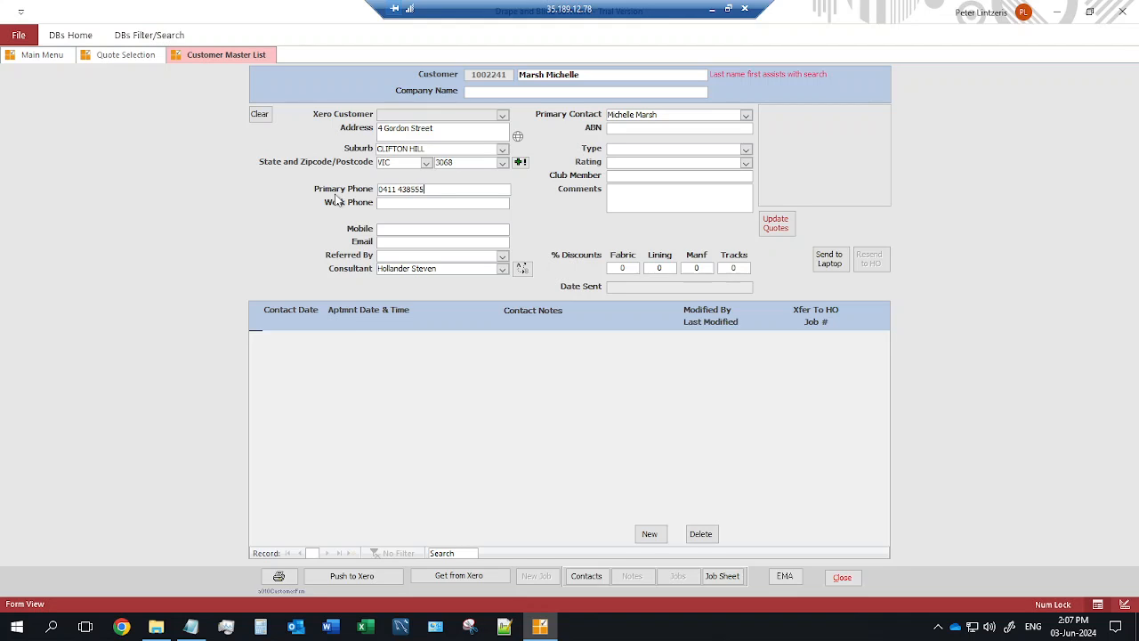
key(Left)
key(Left)
key(Left)
Copy the primary phone into Mobile and enter the customer's e-mail address.
click(412, 229)
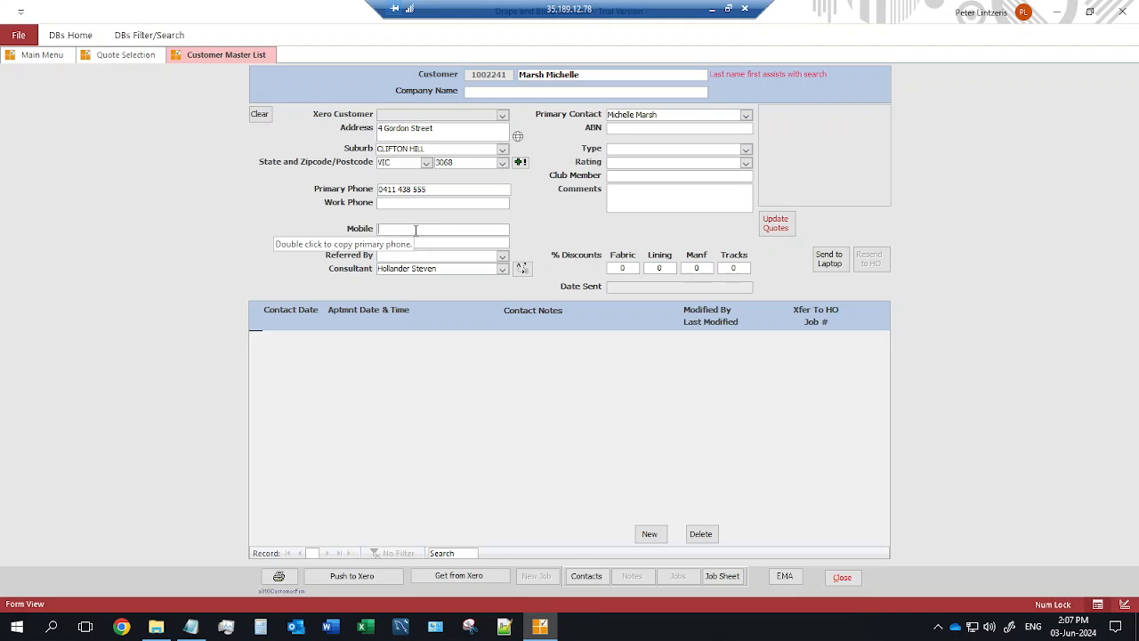
double_click(415, 230)
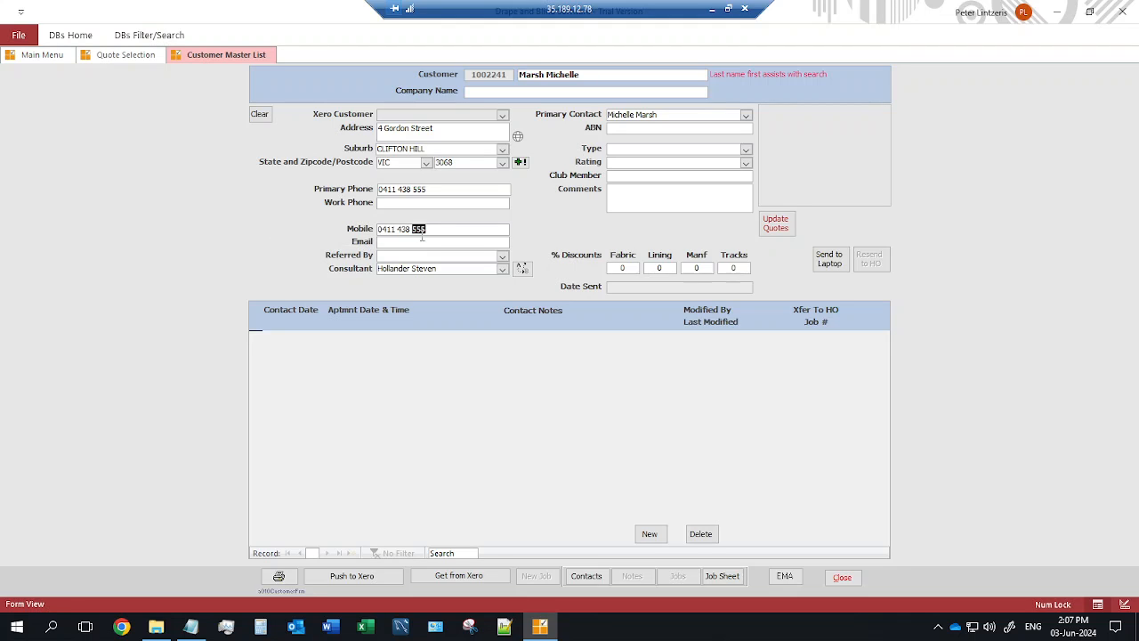
click(400, 243)
Set referral to Radio Promotion, type to Residential and rating to Good.
click(503, 257)
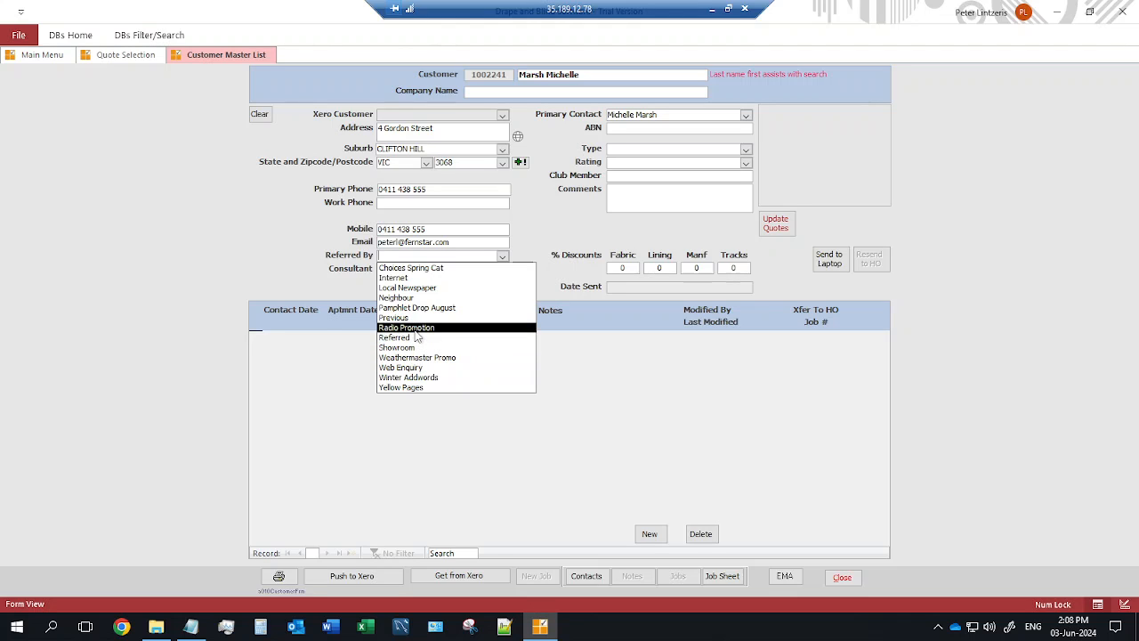
click(415, 328)
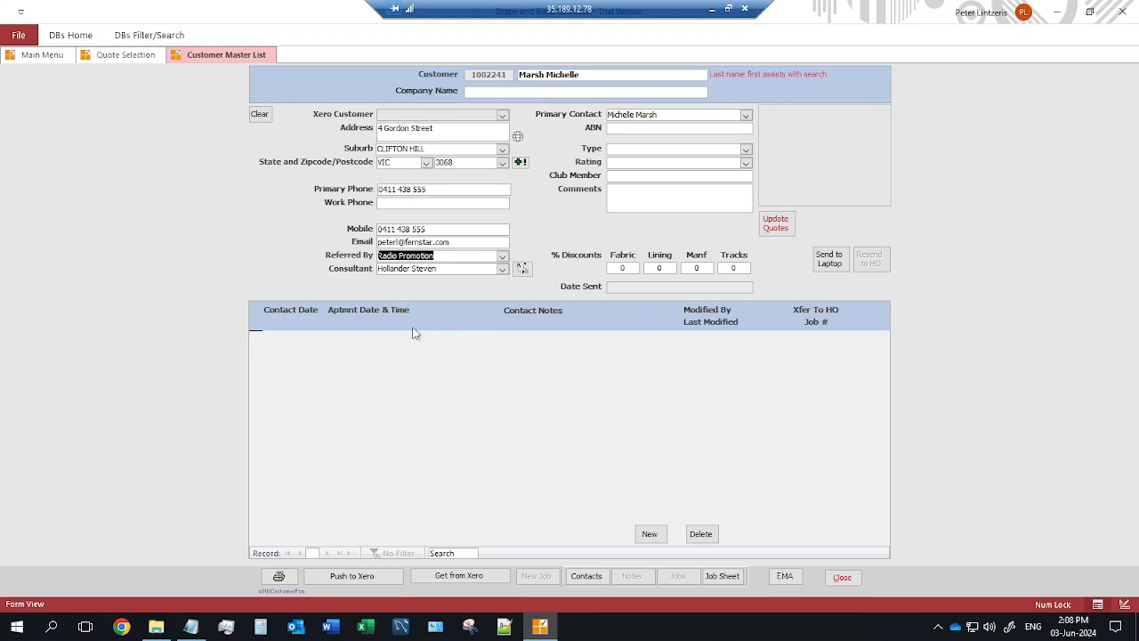
click(746, 149)
click(657, 169)
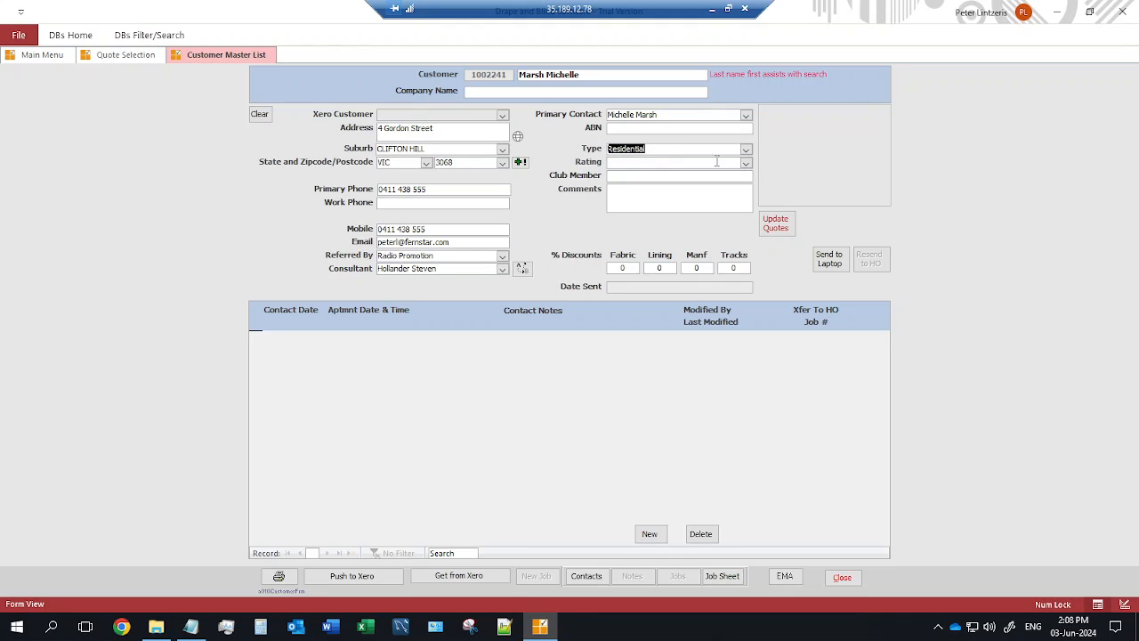
click(746, 162)
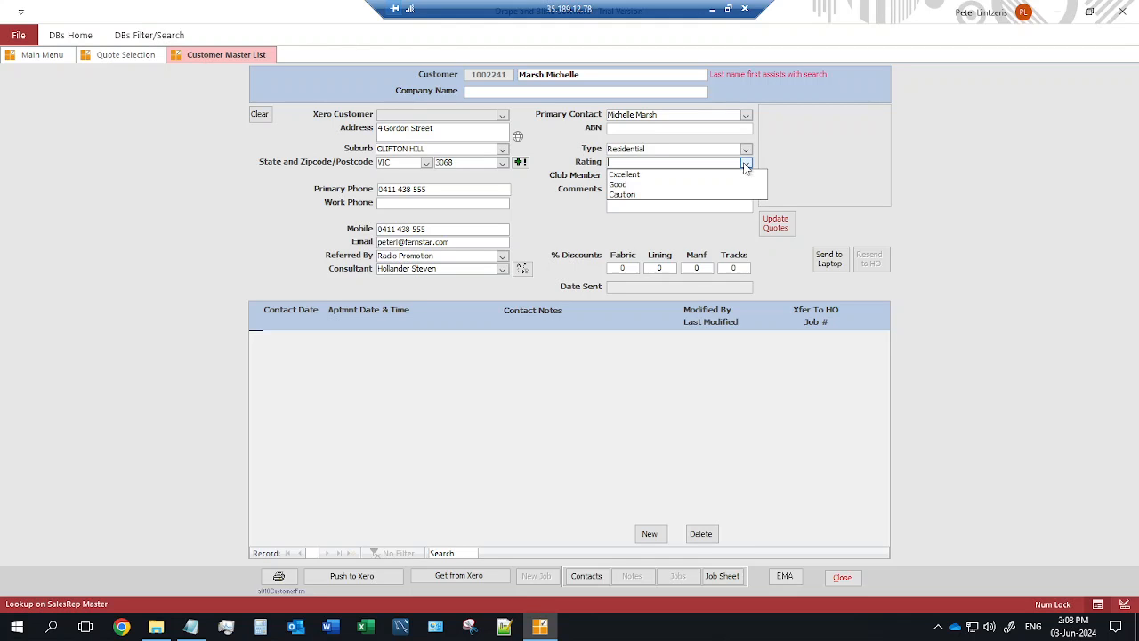
click(629, 185)
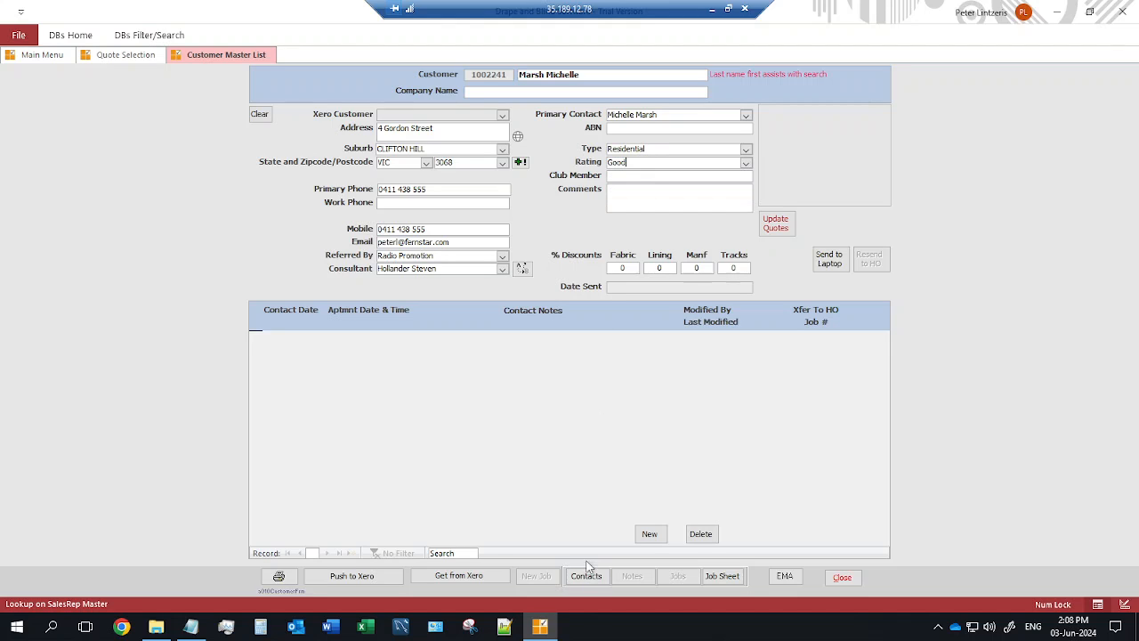
Add a contact entry dated 17 June at 3:30 PM with the customer as contact.
click(650, 534)
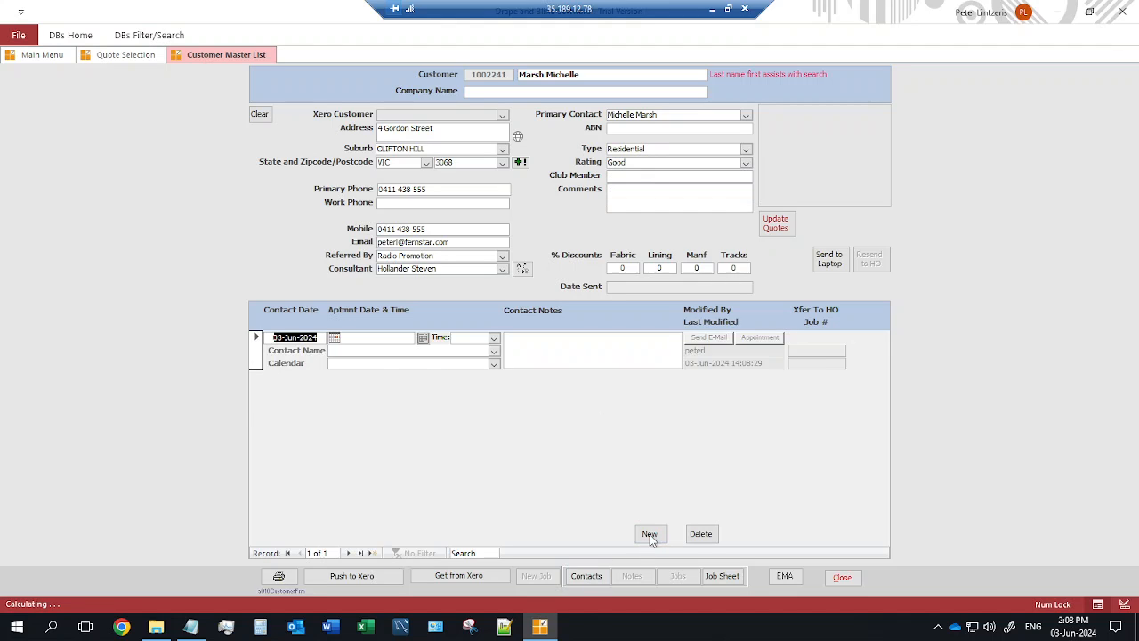
click(423, 339)
click(534, 253)
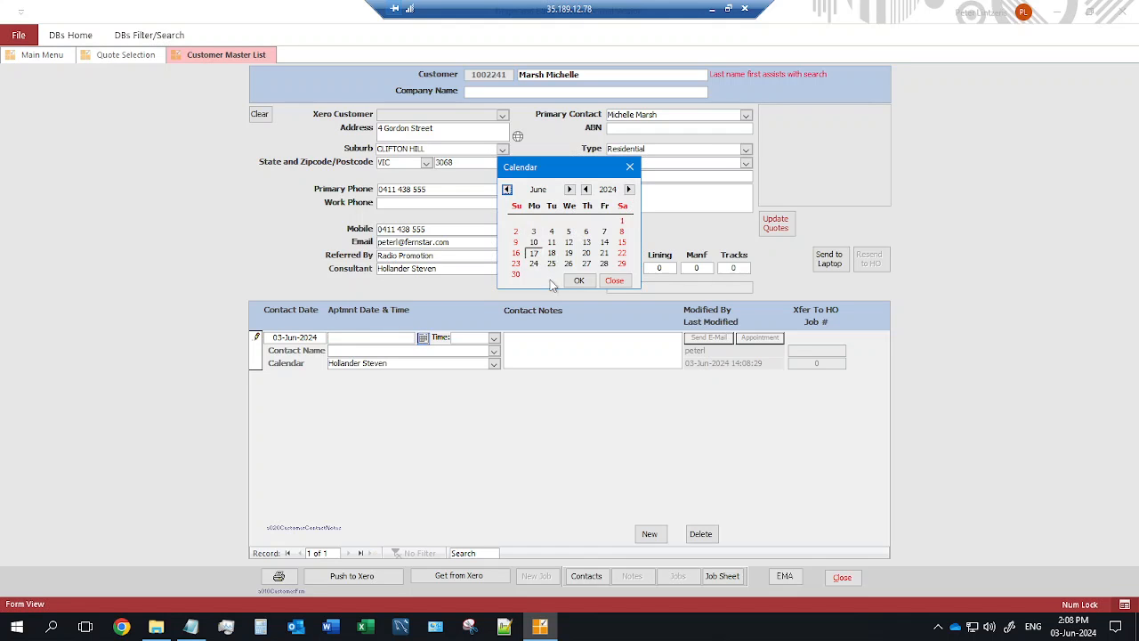
click(579, 280)
click(494, 338)
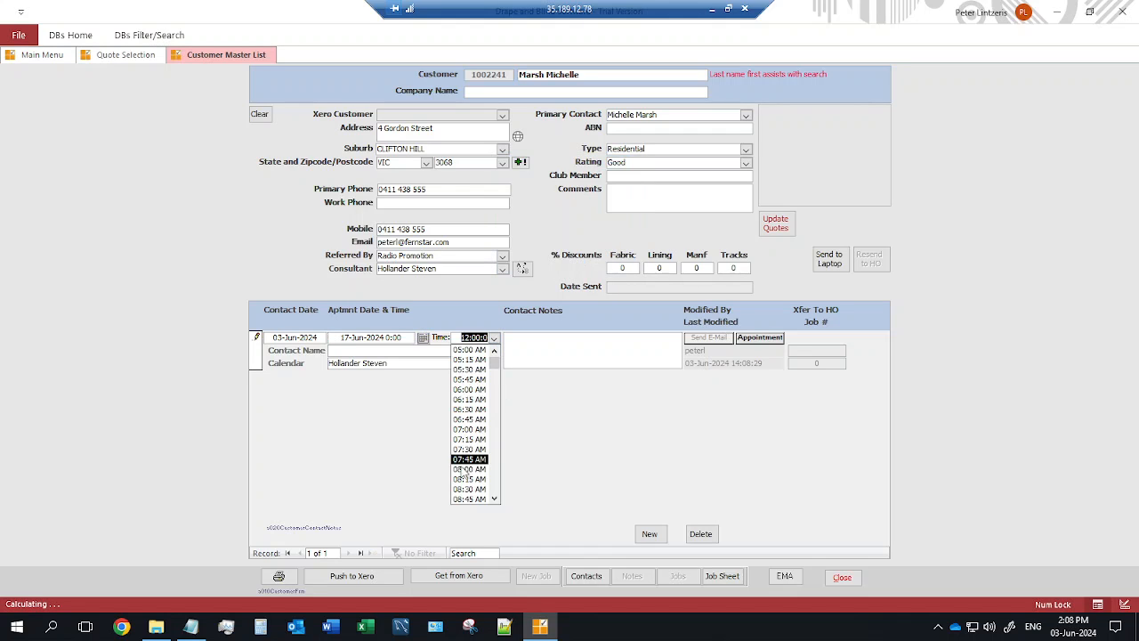
scroll(469, 481, down, 7)
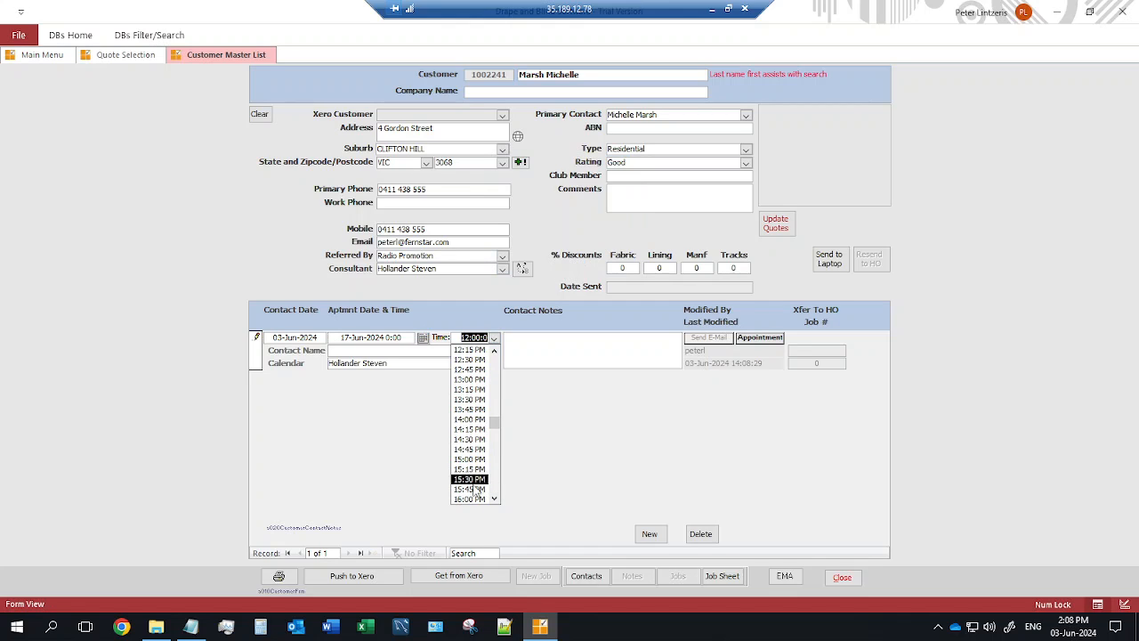
click(471, 486)
click(494, 351)
click(475, 359)
Write the note 'A measure and quote required. Would like floral fabrics for curtains', fixing a typo.
click(521, 341)
text(A measure and quote required.)
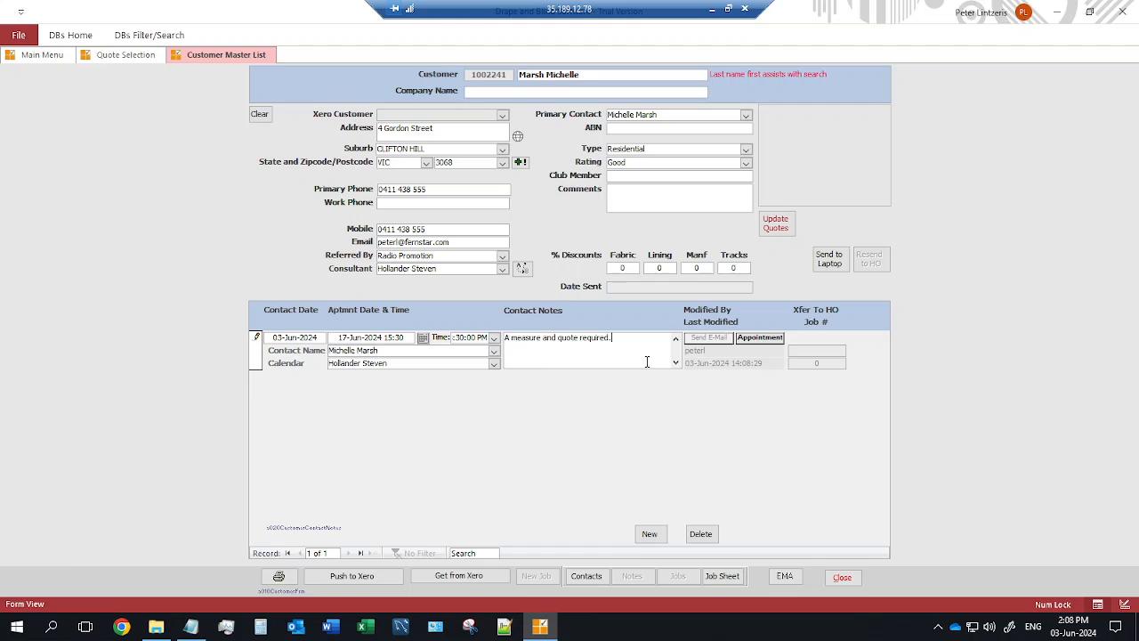
text( Would)
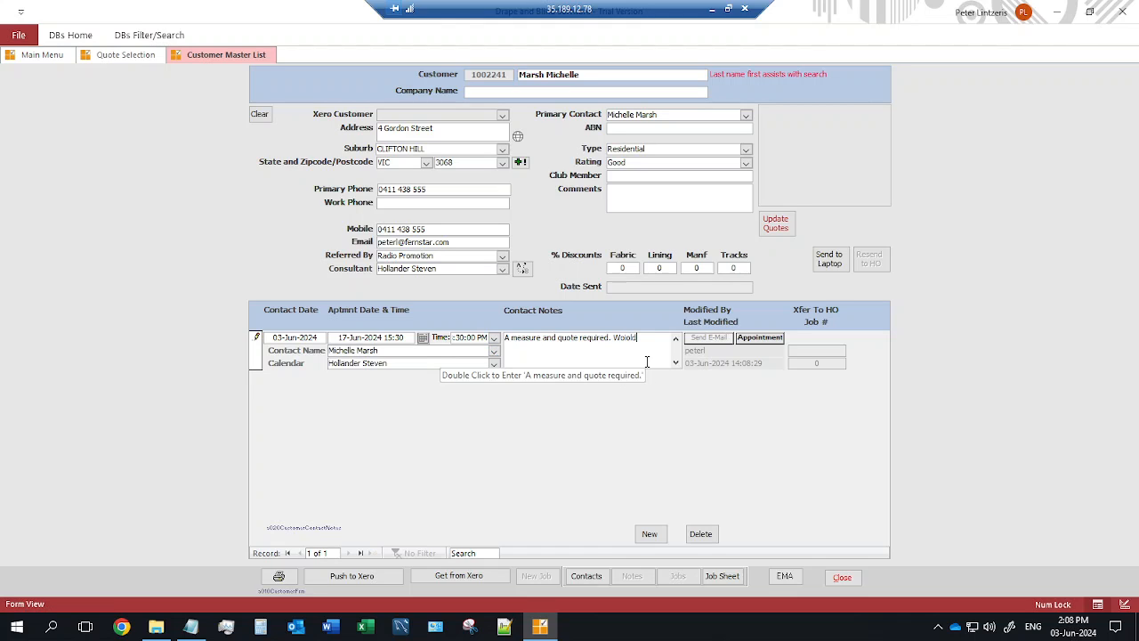
key(BackSpace)
key(BackSpace)
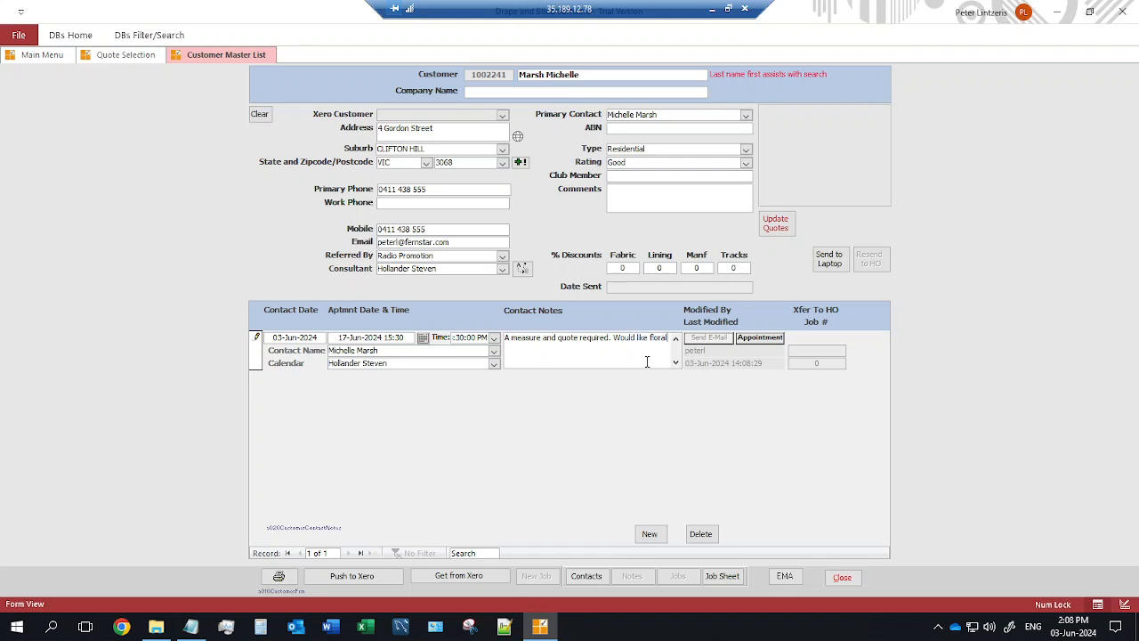
text(s for curtains)
Create and confirm the 17-Jun-2024 3:30 pm appointment, then acknowledge the success message.
click(759, 338)
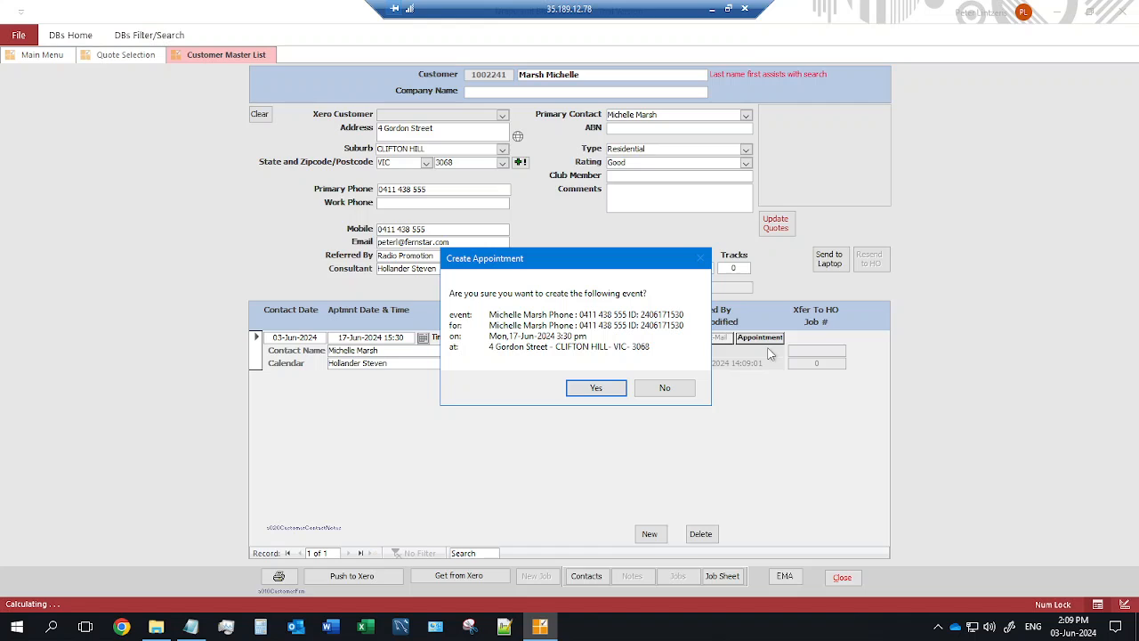
click(609, 388)
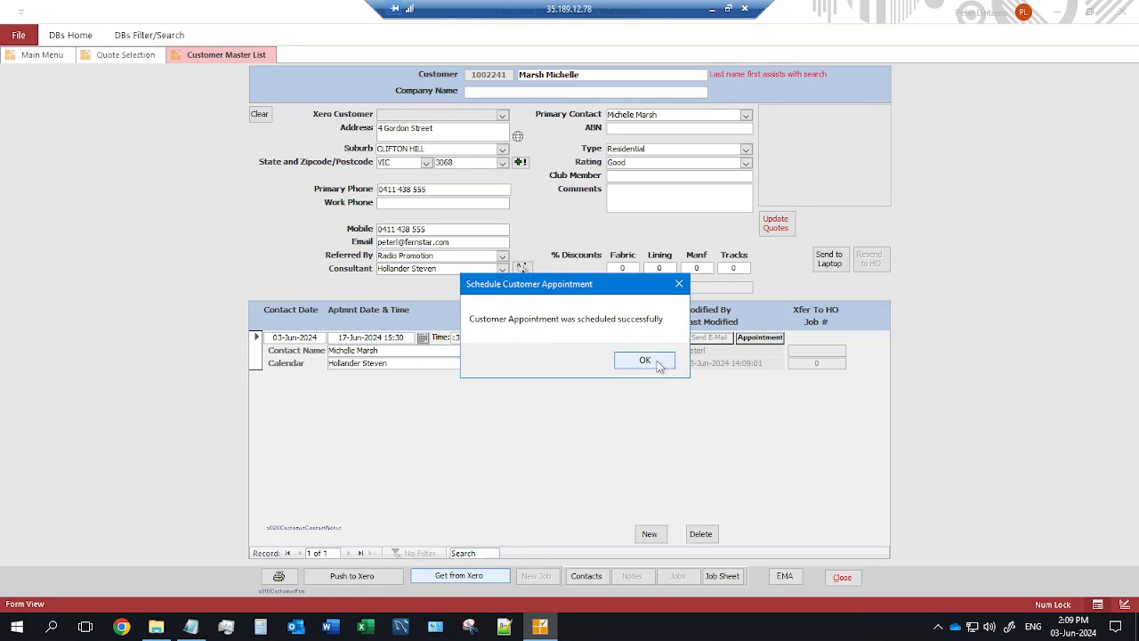
click(657, 362)
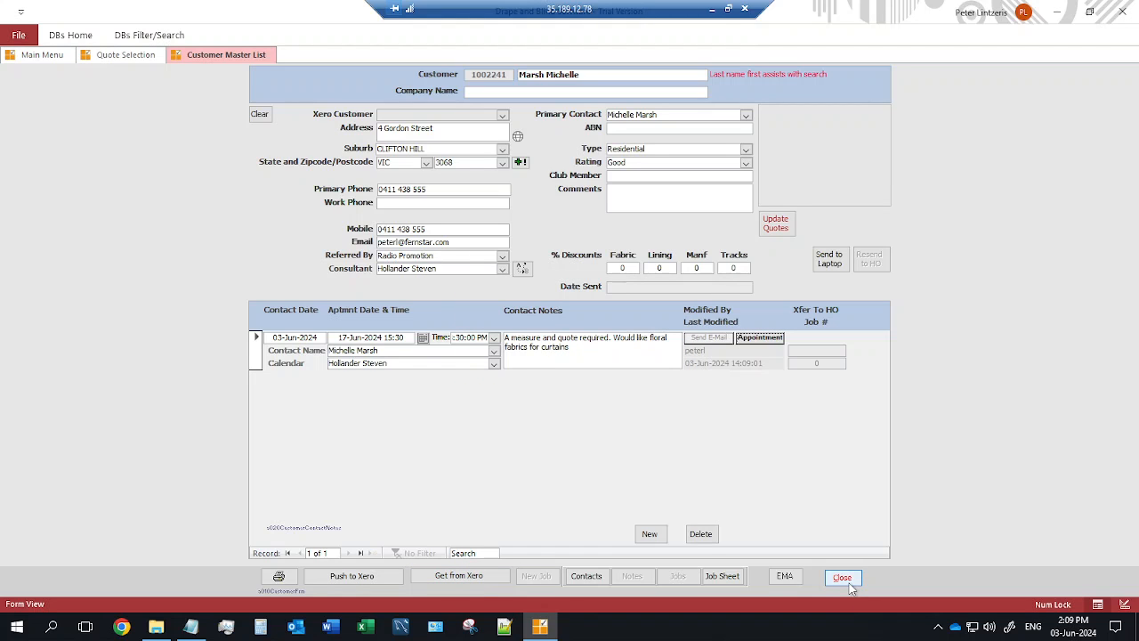
Start a new quote and add Bedroom 1 W1 and Bedroom 1 W2 as locations.
click(842, 577)
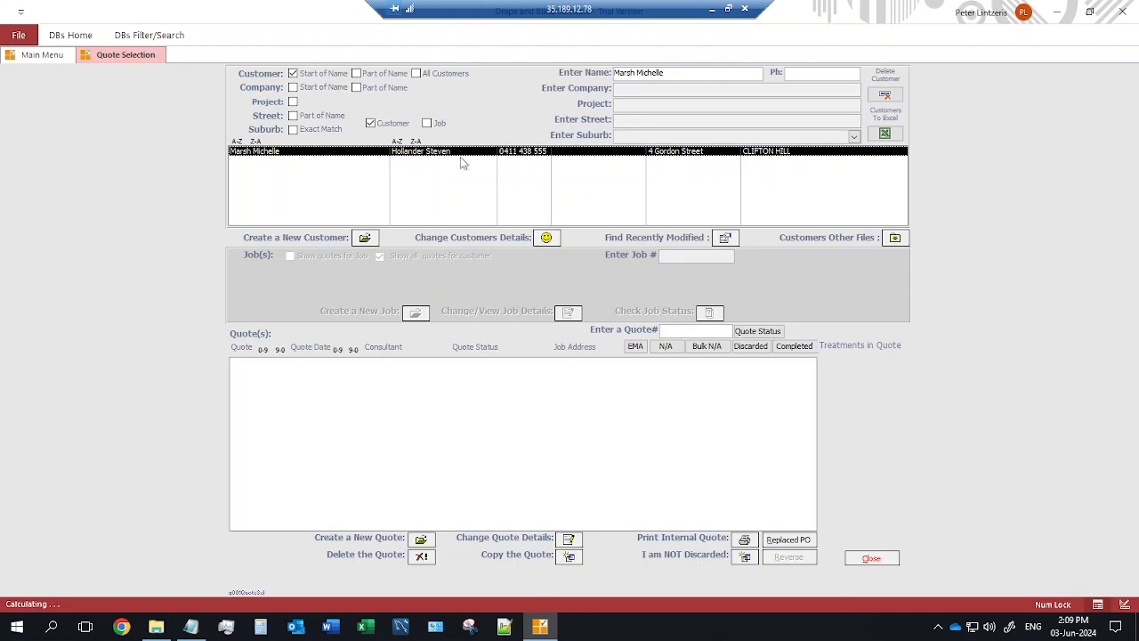
click(419, 539)
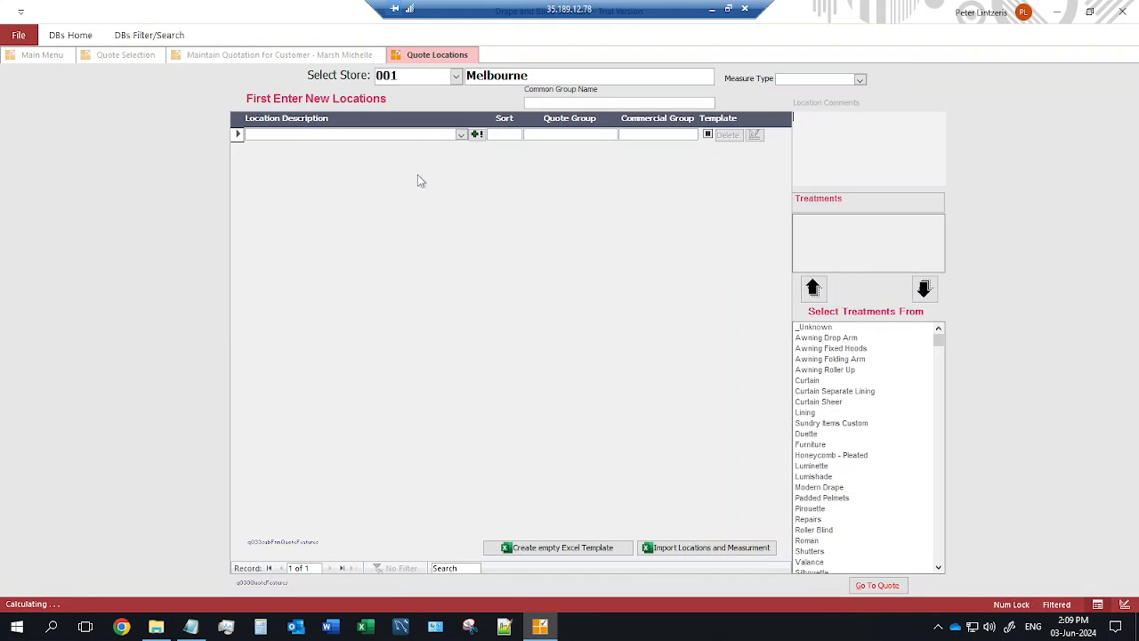
click(461, 134)
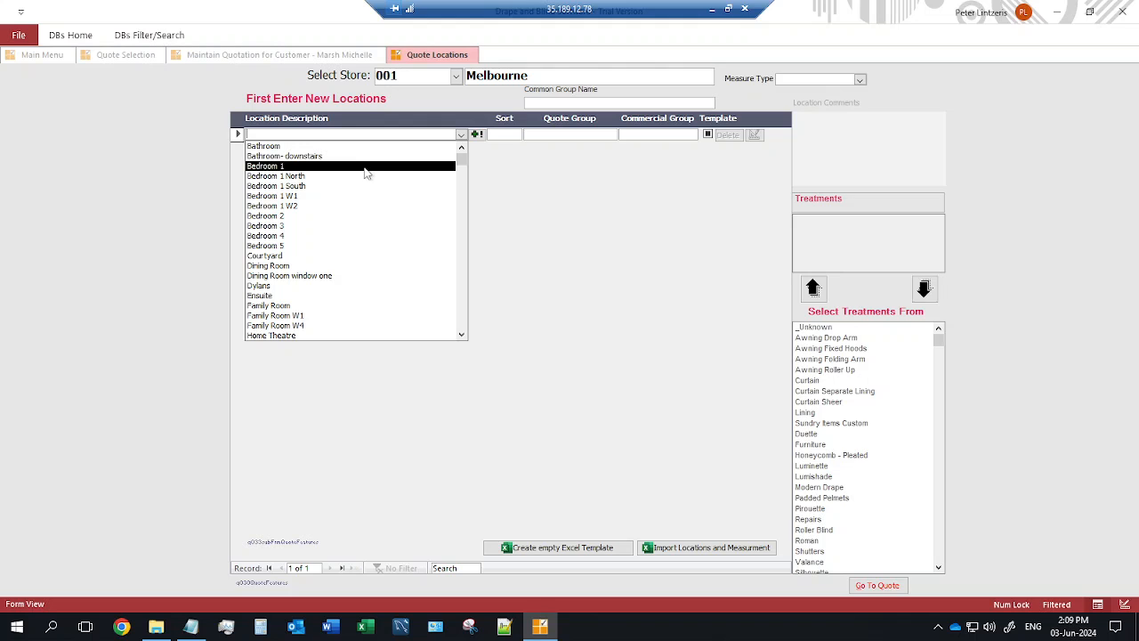
click(360, 196)
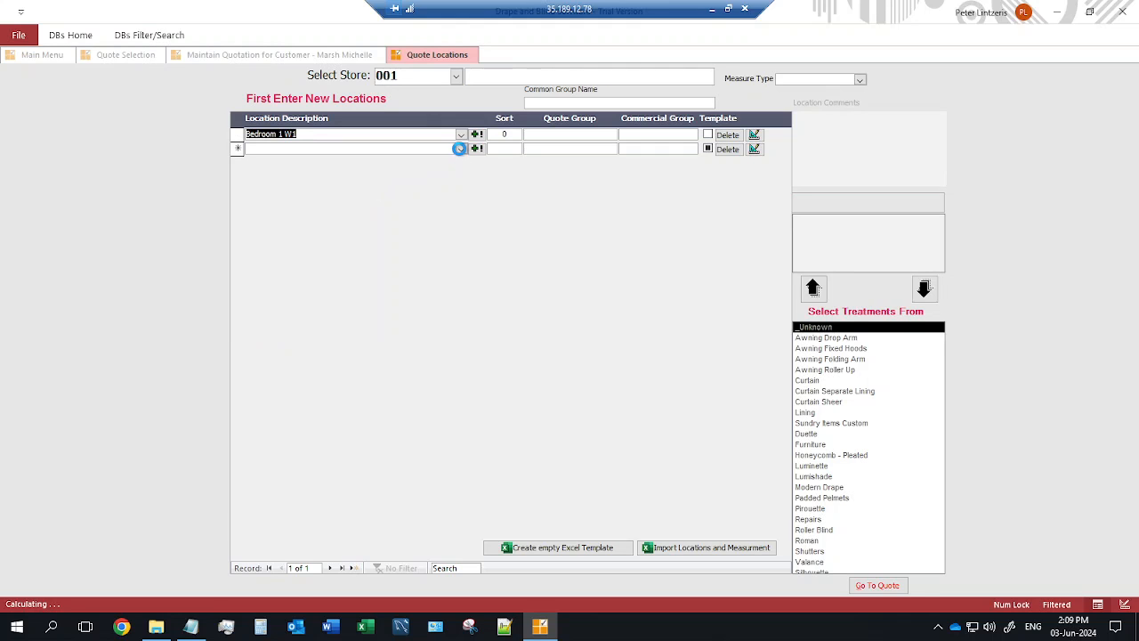
click(459, 149)
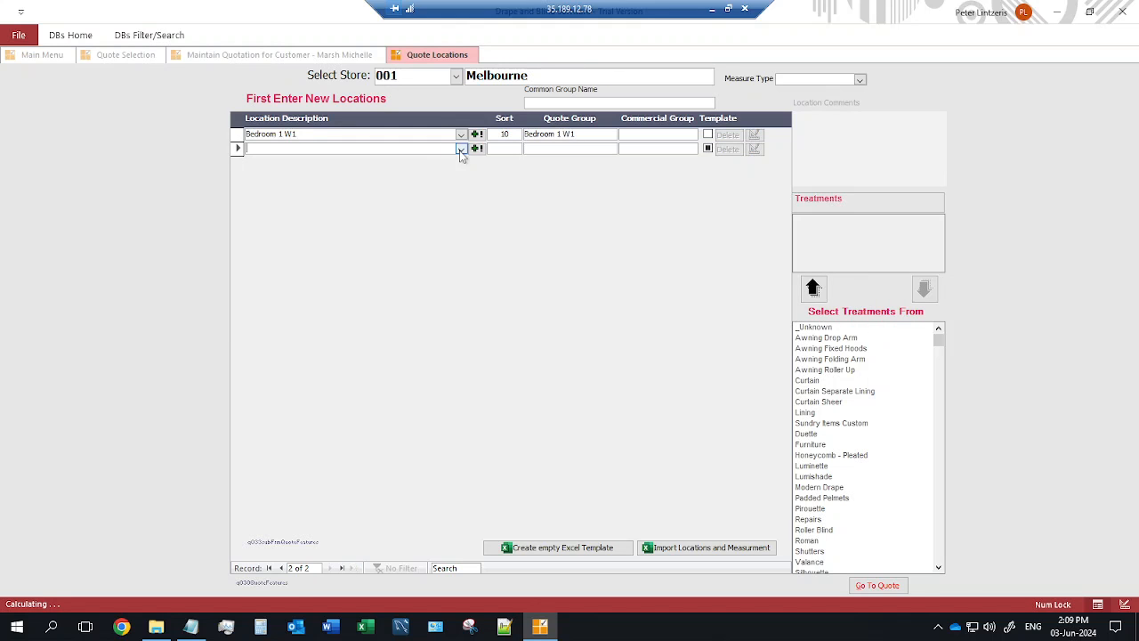
click(299, 220)
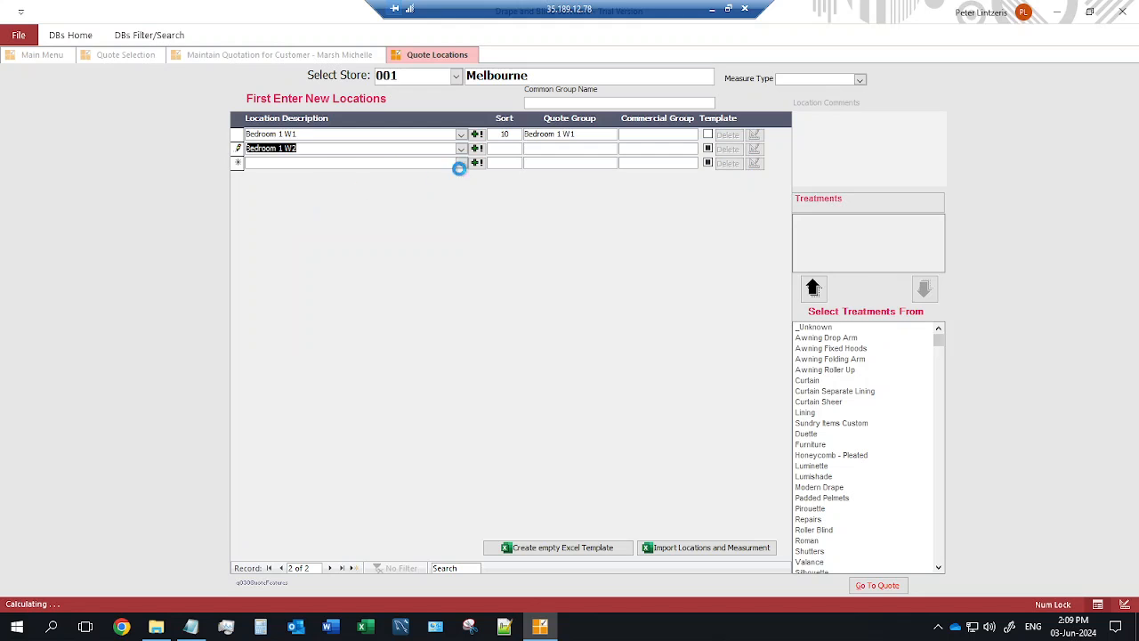
Add Bedroom 2, Bedroom 3, Bedroom 4 and Family Room as further quote locations.
click(460, 163)
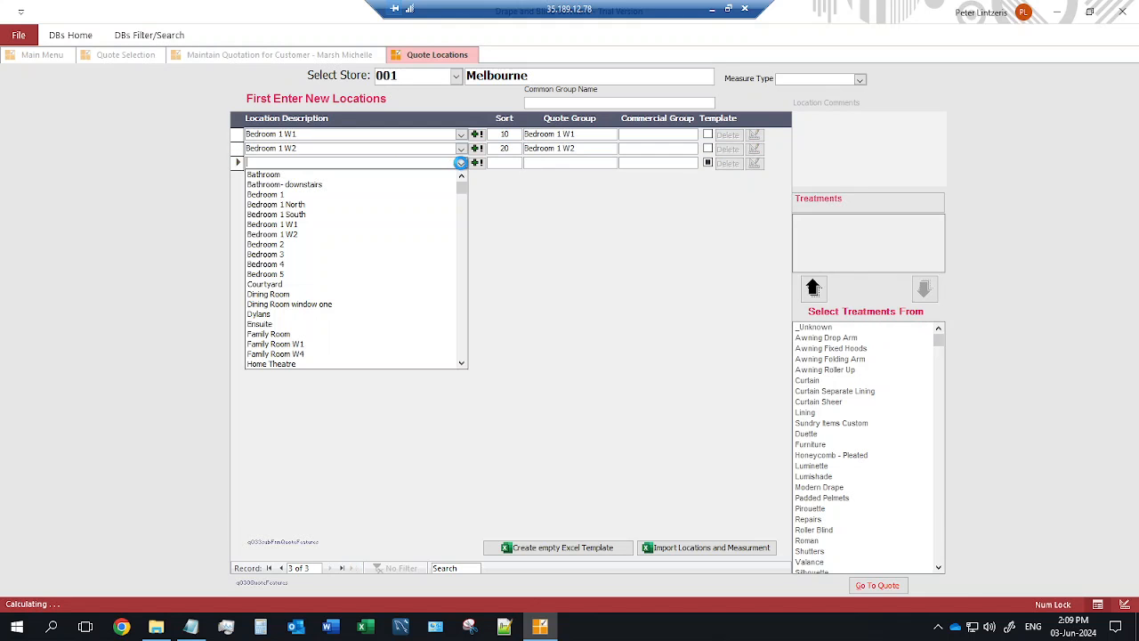
click(299, 256)
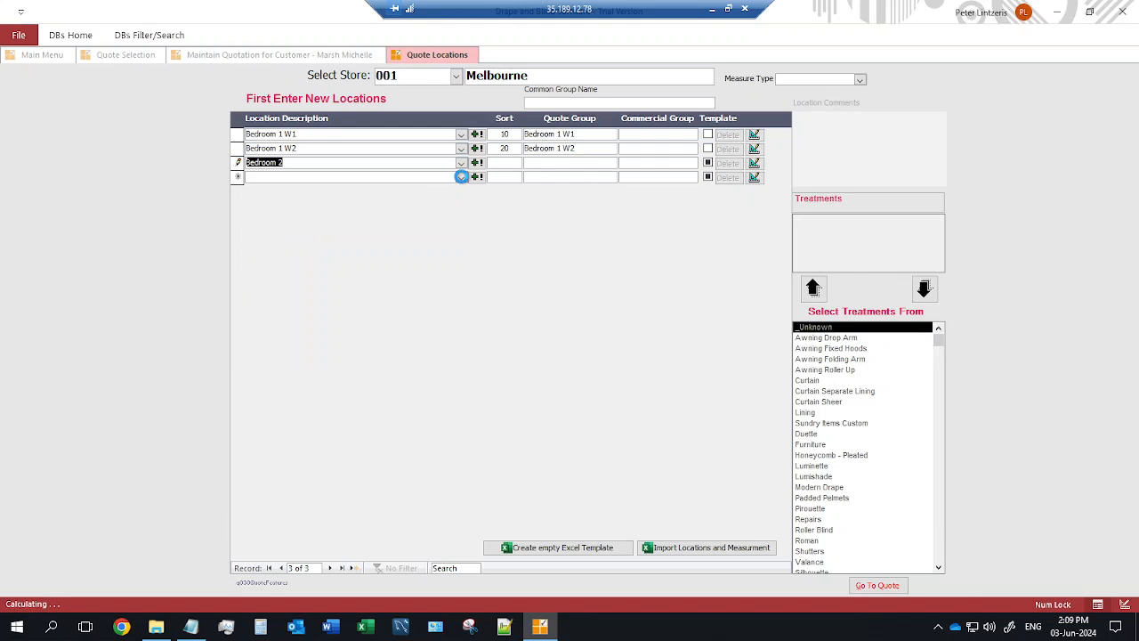
click(461, 176)
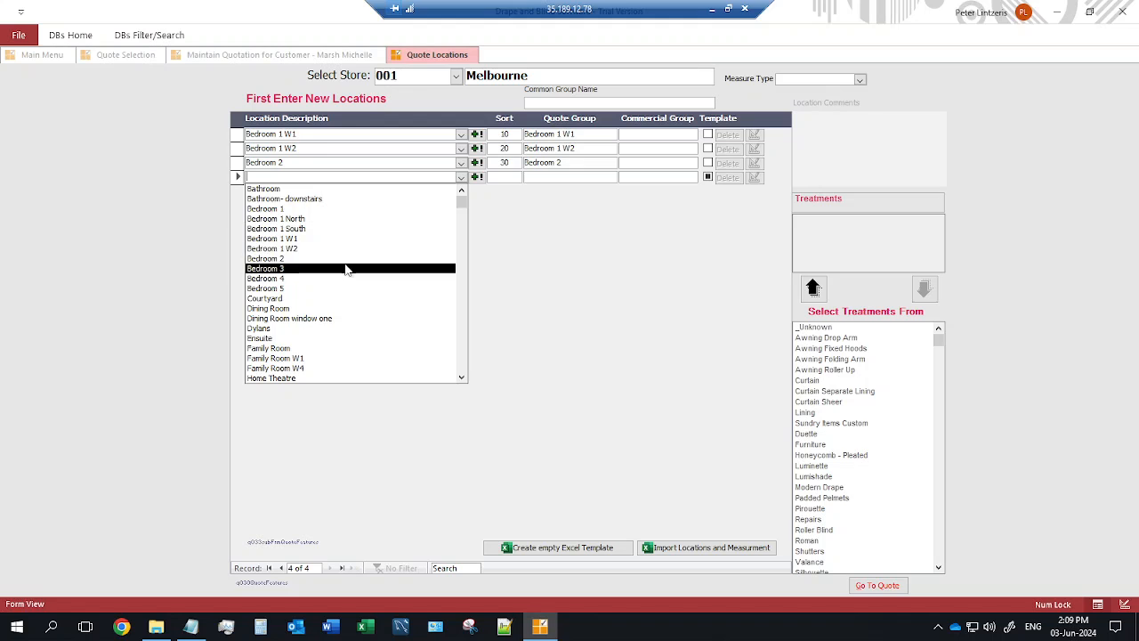
click(346, 268)
click(461, 191)
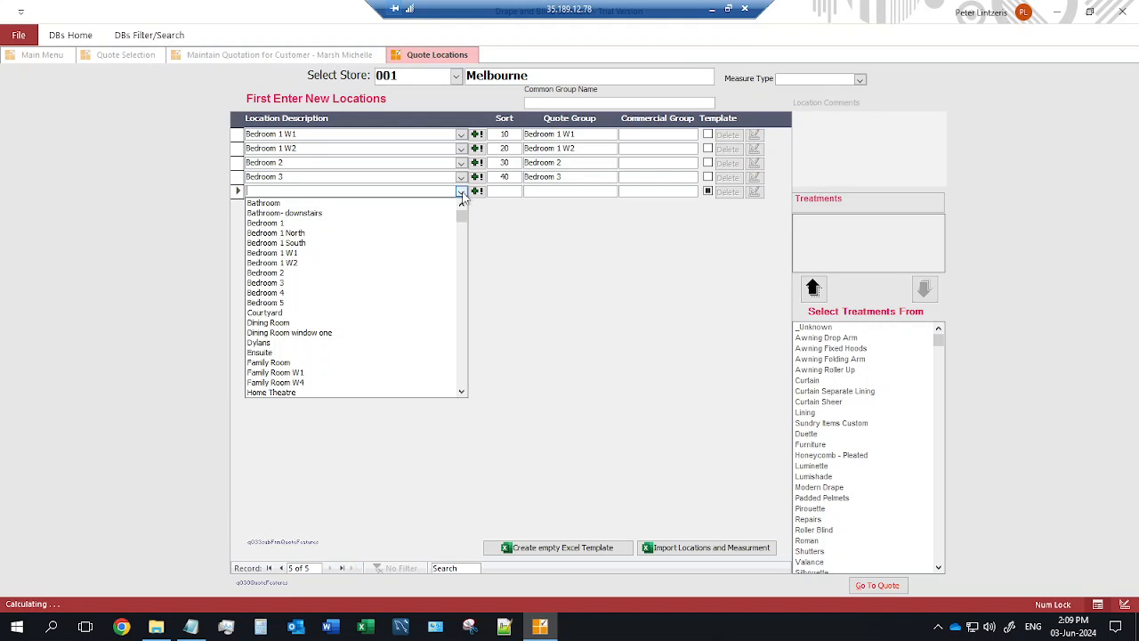
click(338, 295)
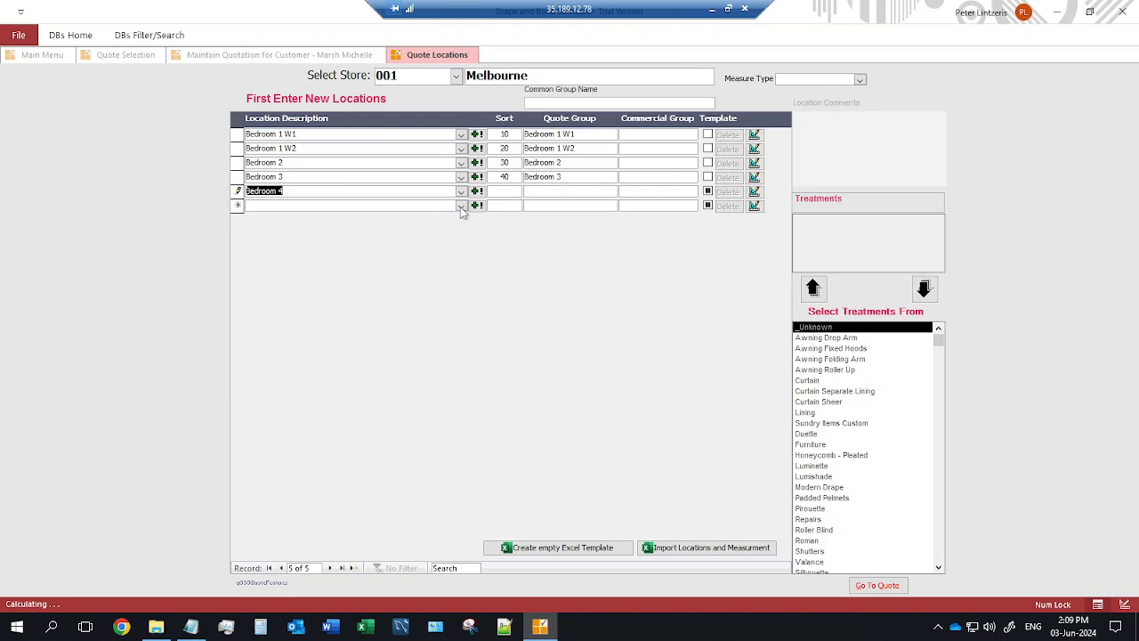
click(461, 206)
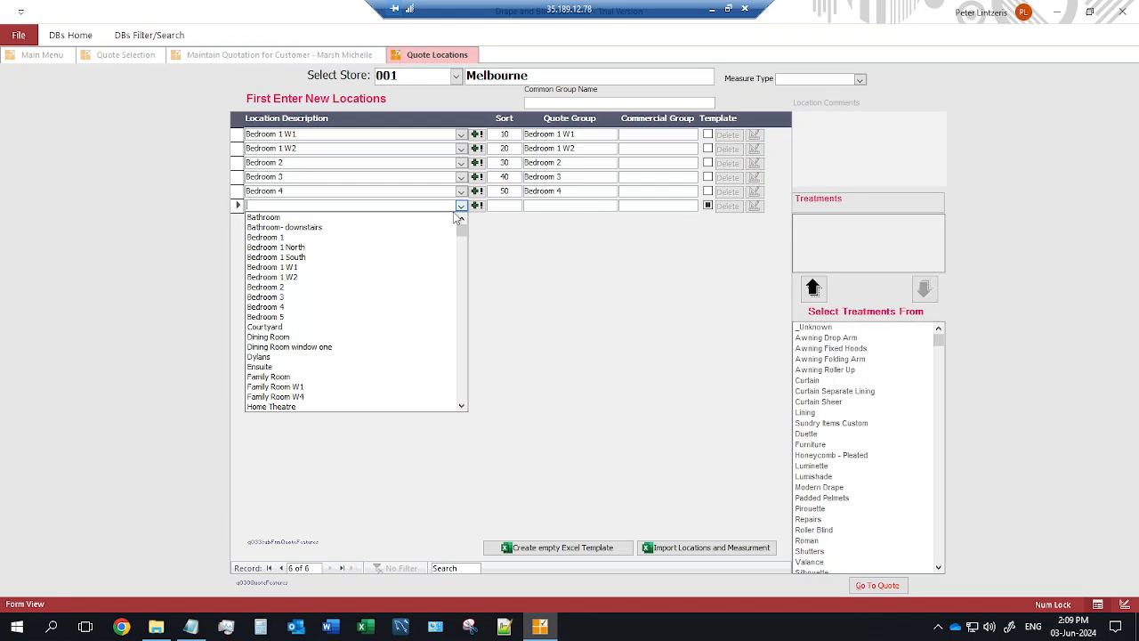
click(285, 377)
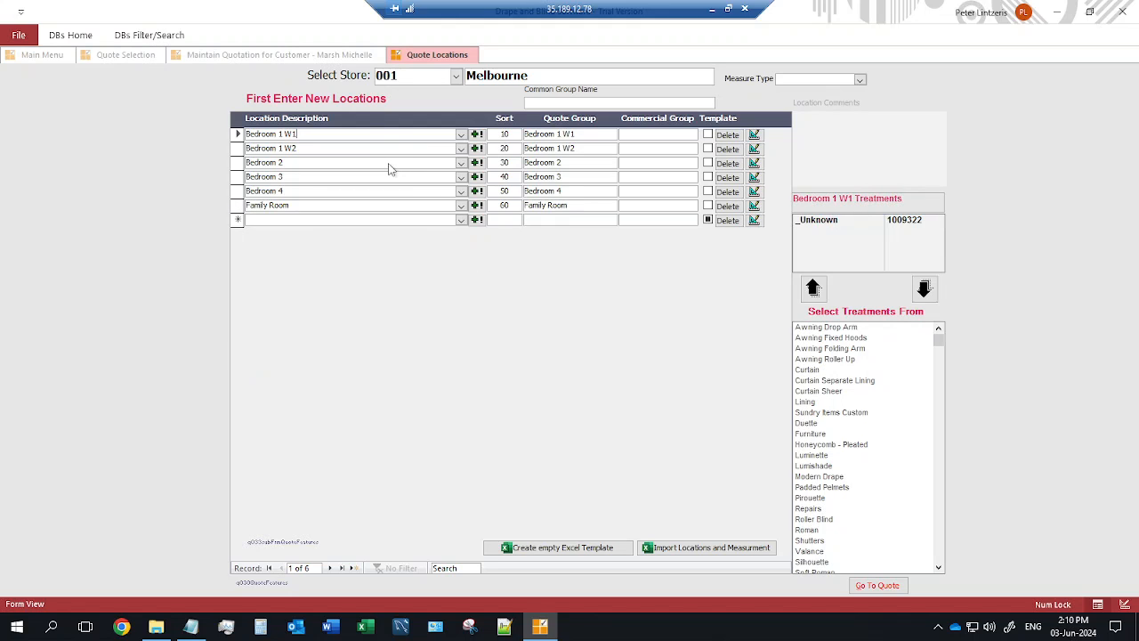
Add Curtain and Roller Blind treatments to Bedroom 1 W1.
click(599, 134)
click(811, 370)
click(812, 294)
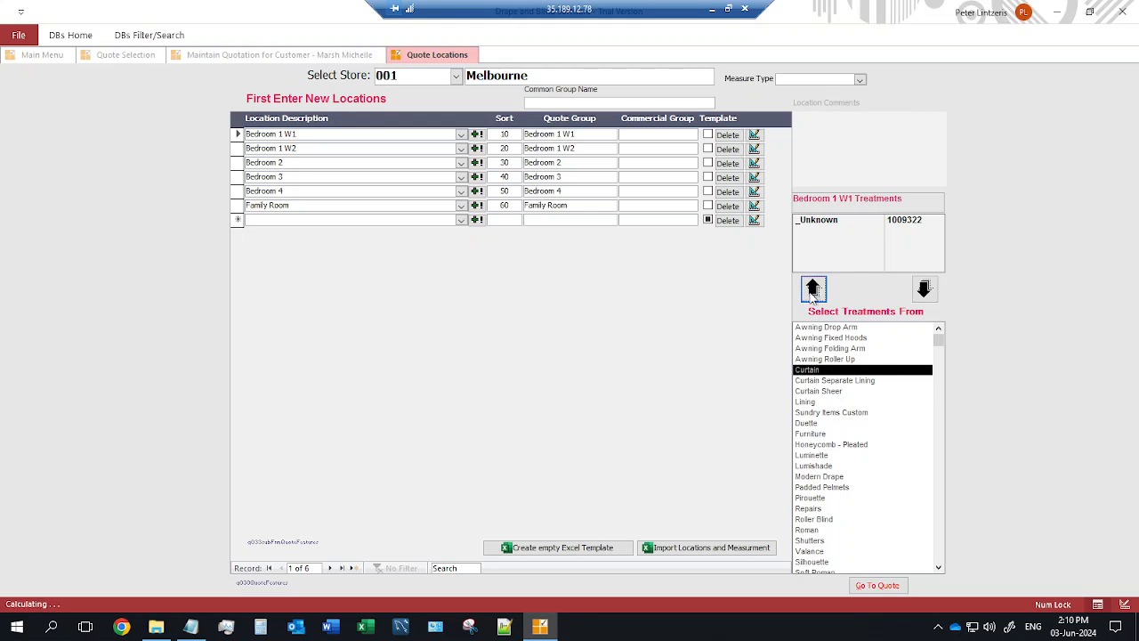
click(814, 520)
click(813, 289)
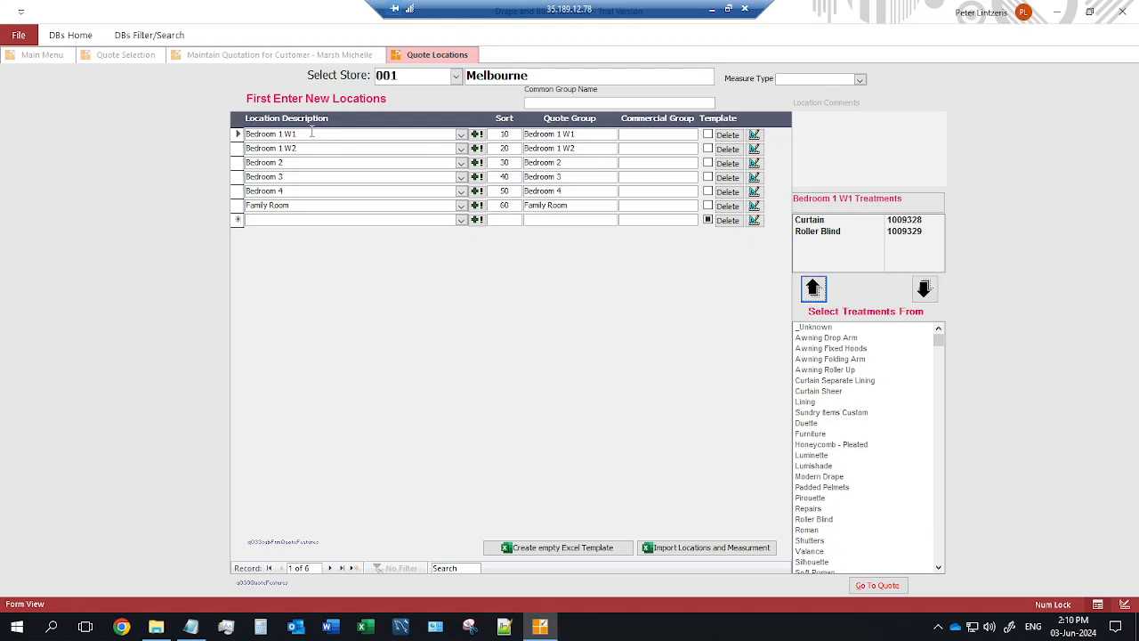
Add Shutters to the Family Room, then bring up Bedroom 1 W1's measurements.
click(311, 205)
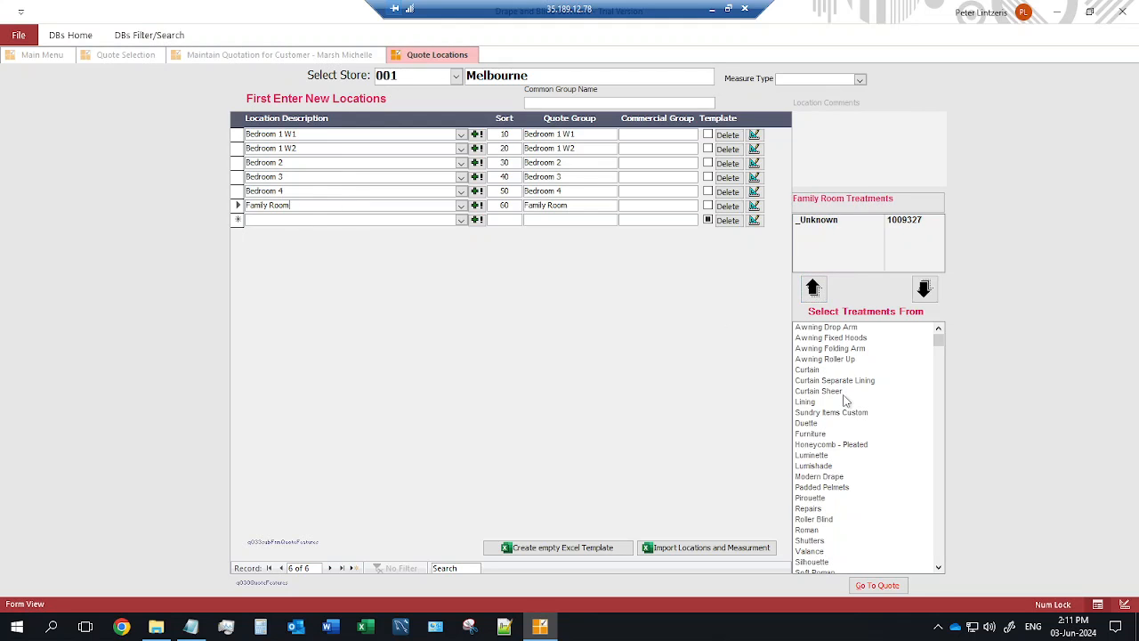
scroll(845, 405, down, 3)
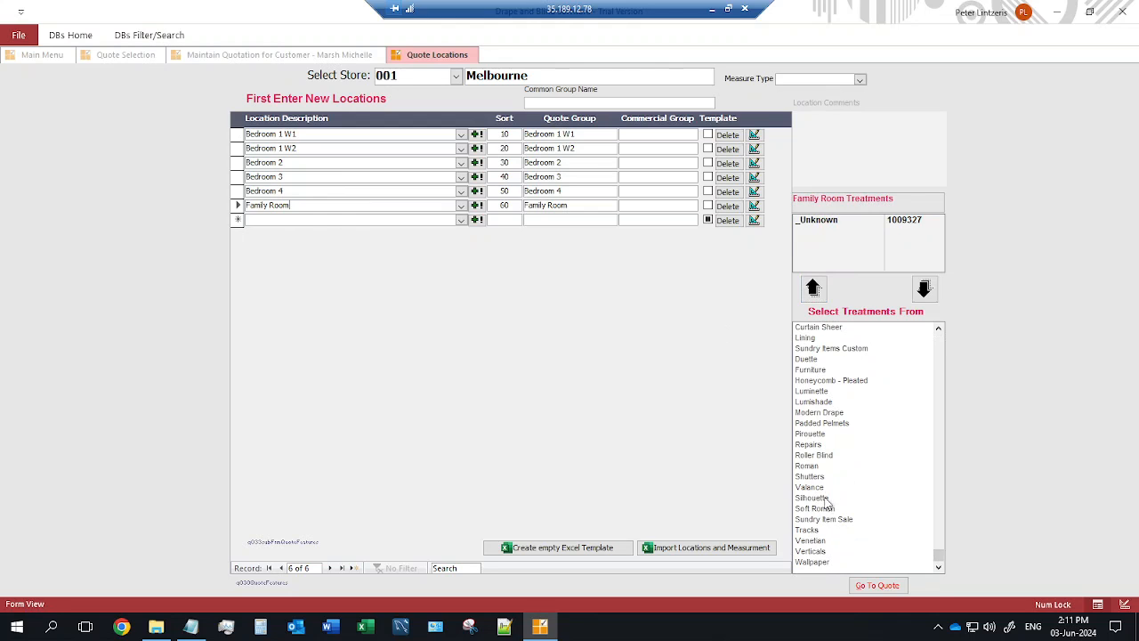
click(813, 476)
click(813, 290)
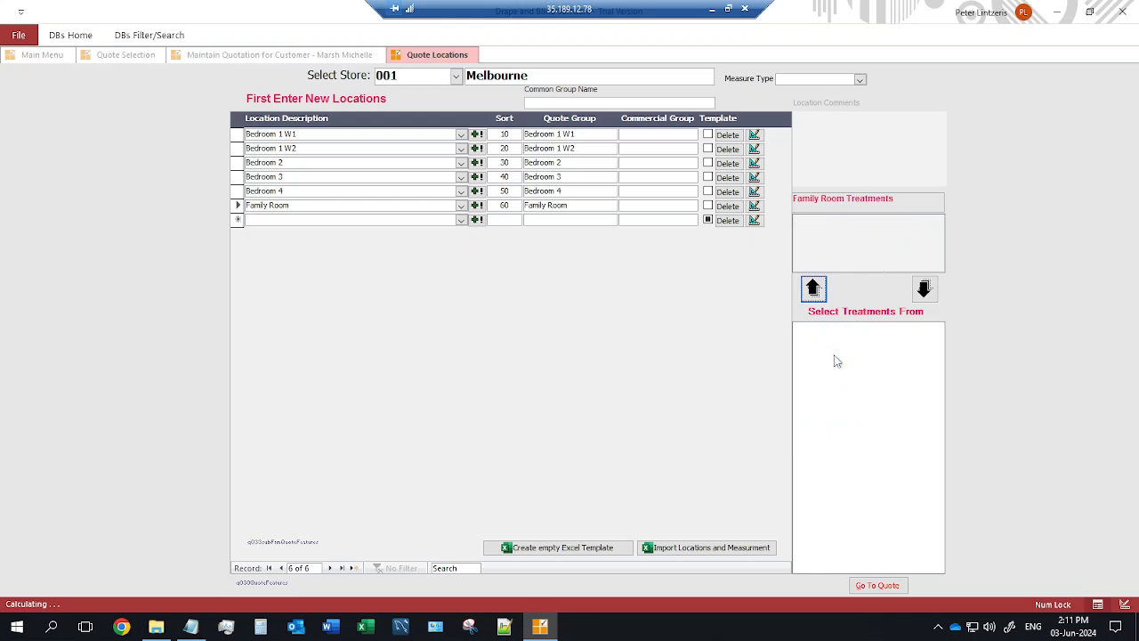
click(582, 134)
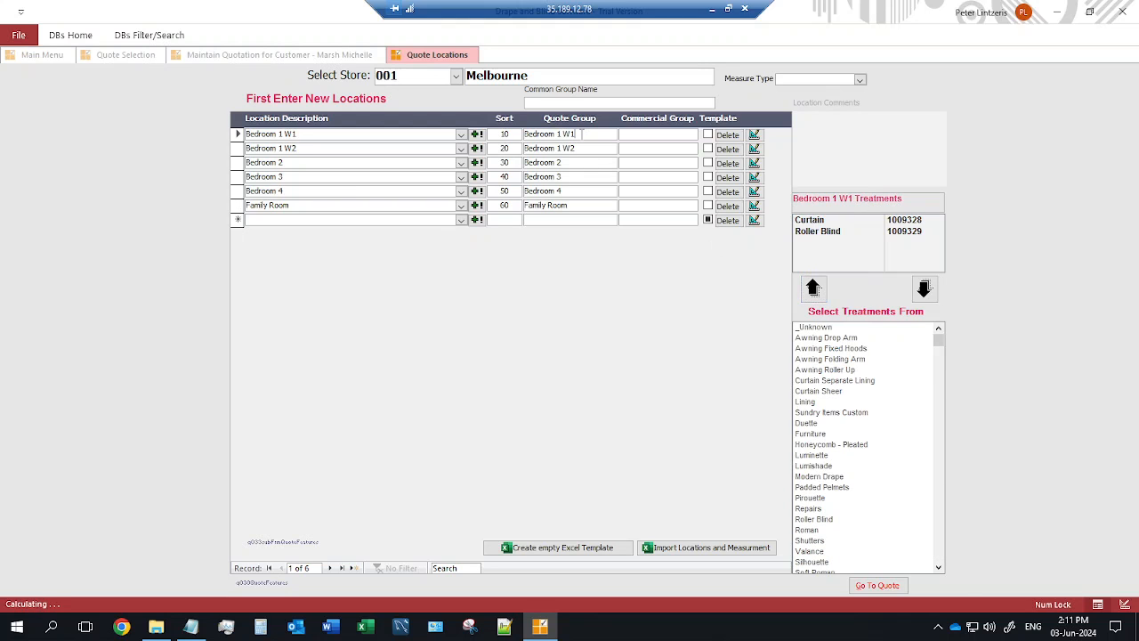
click(755, 135)
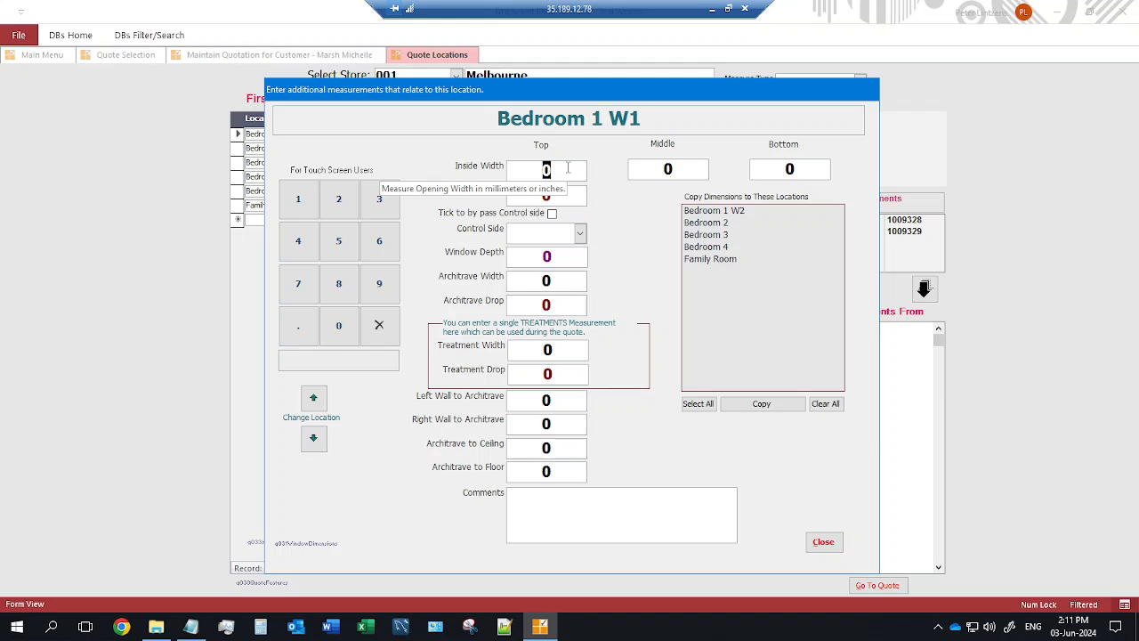
Enter inside size 1400 × 1800 and treatment size 1800 × 1850, with Right control side.
text(1400)
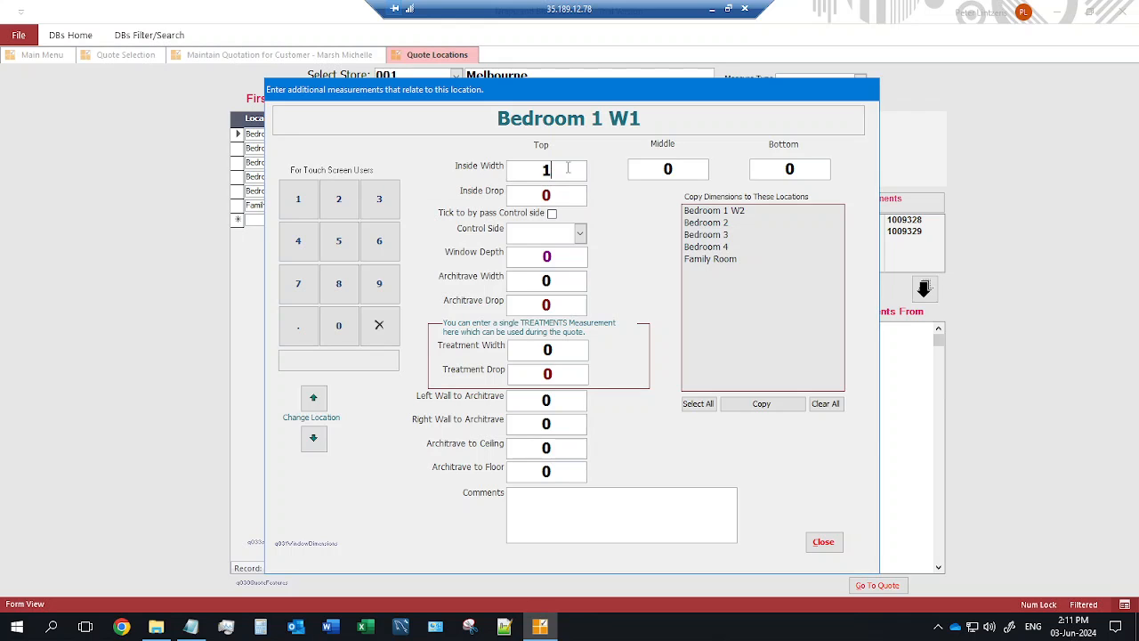
key(Tab)
text(1800)
key(Tab)
key(Tab)
key(Tab)
key(Tab)
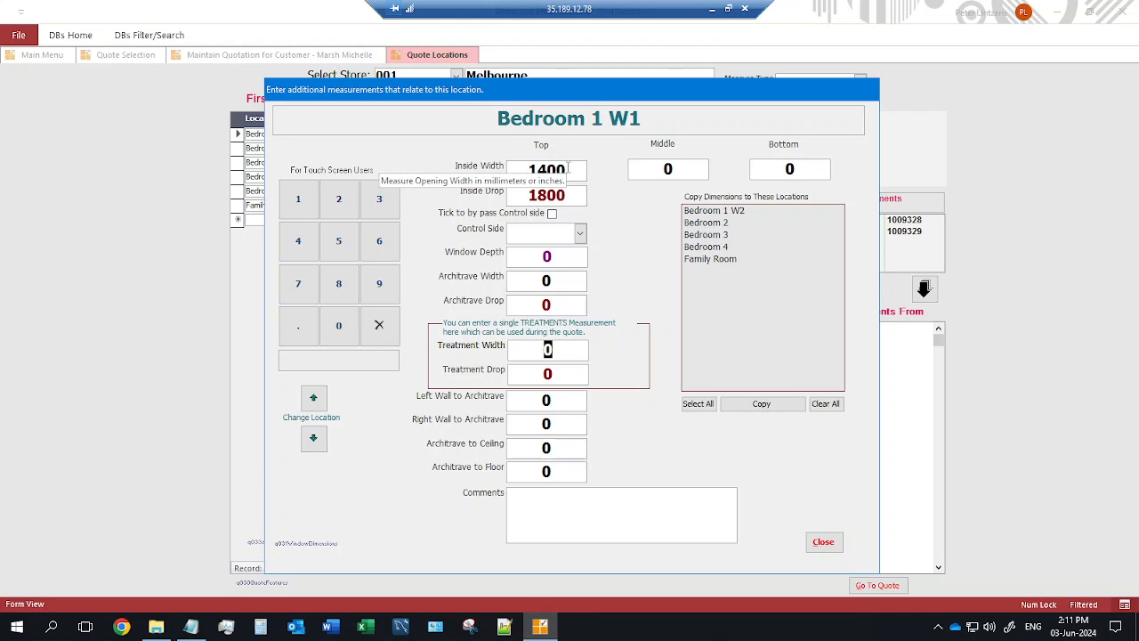
text(1800)
key(Tab)
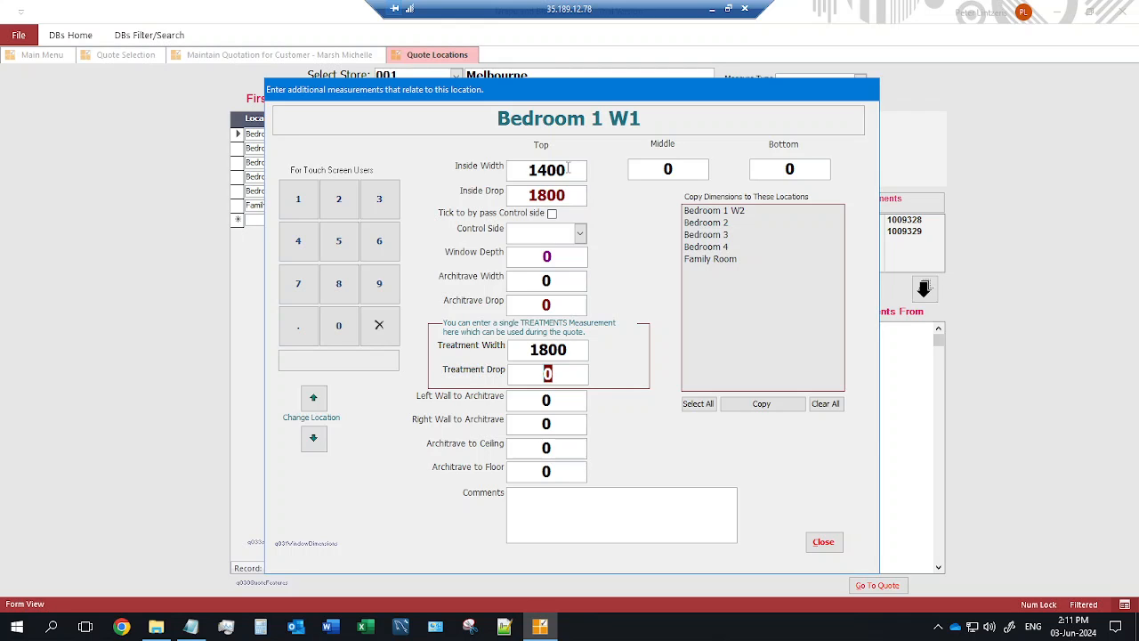
text(1850)
key(Tab)
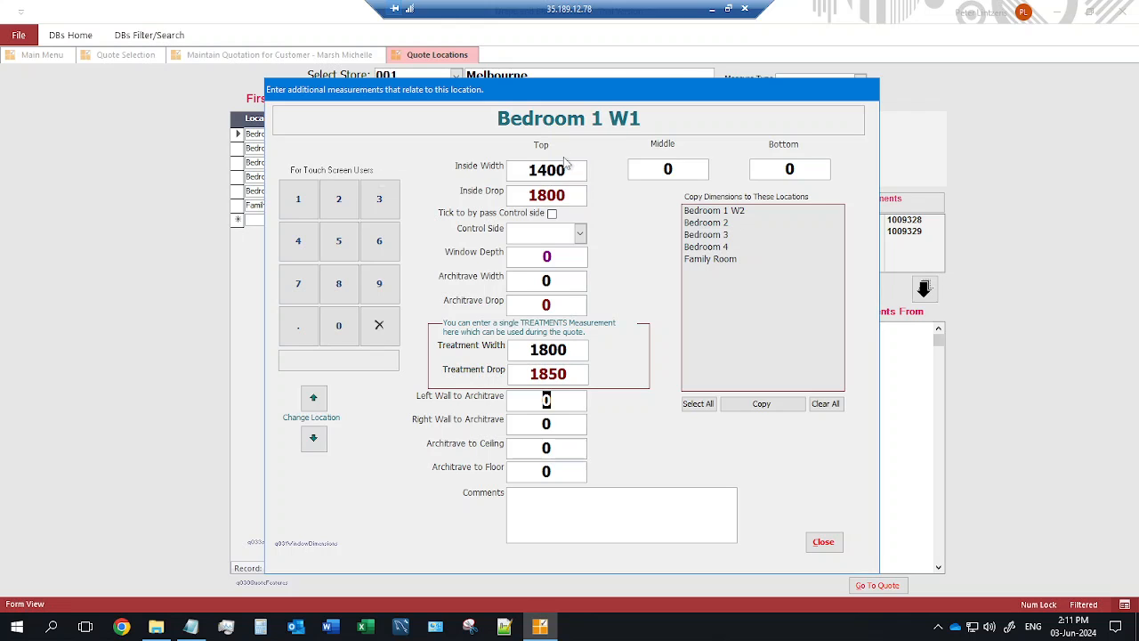
click(579, 232)
click(564, 274)
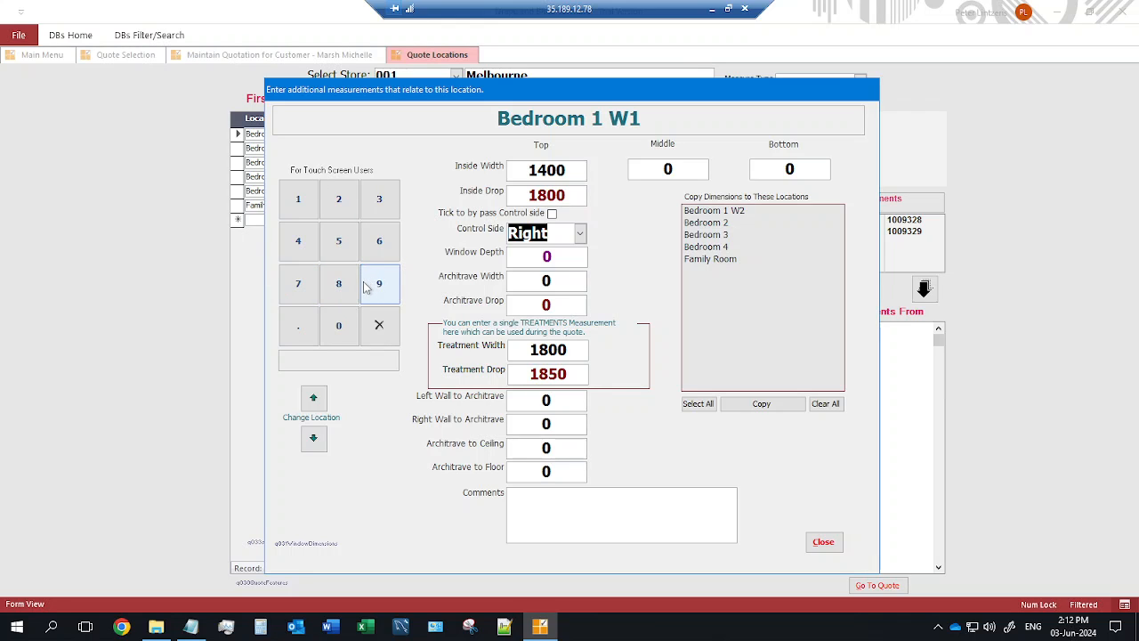
Change Bedroom 1 W1's treatment drop to 1855 and select the 1400 inside width.
click(305, 200)
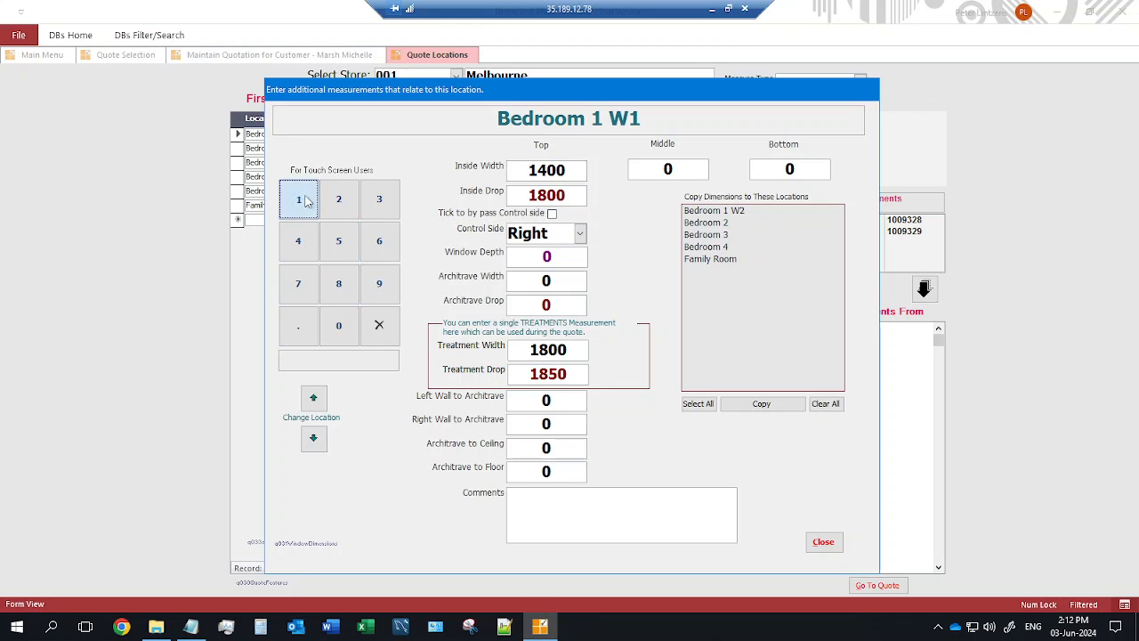
click(339, 284)
click(338, 241)
click(339, 241)
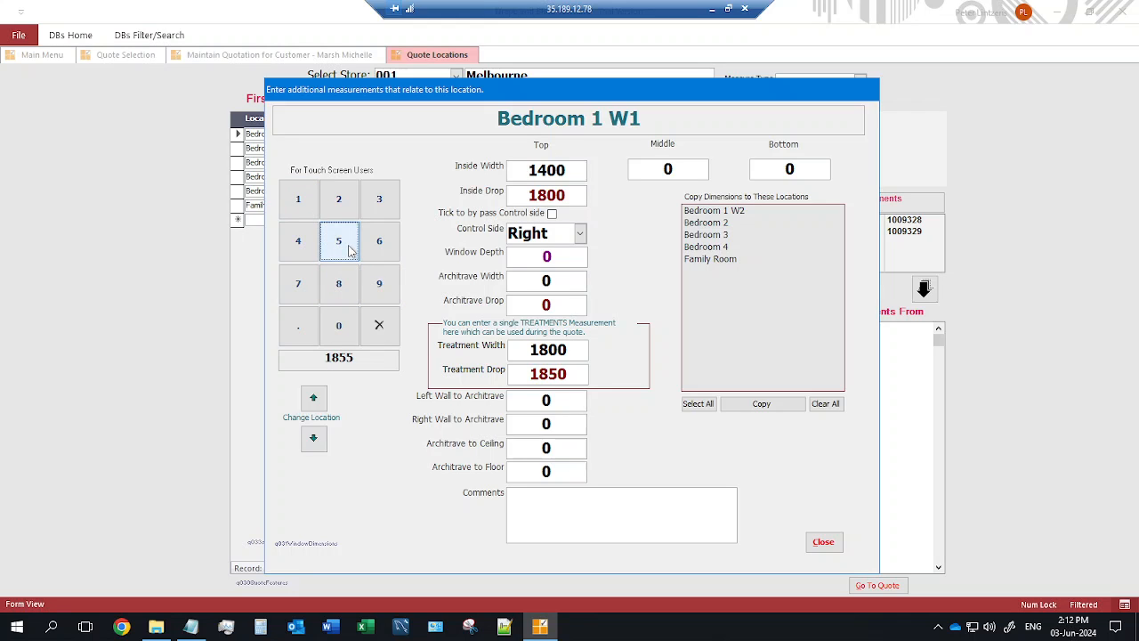
click(580, 373)
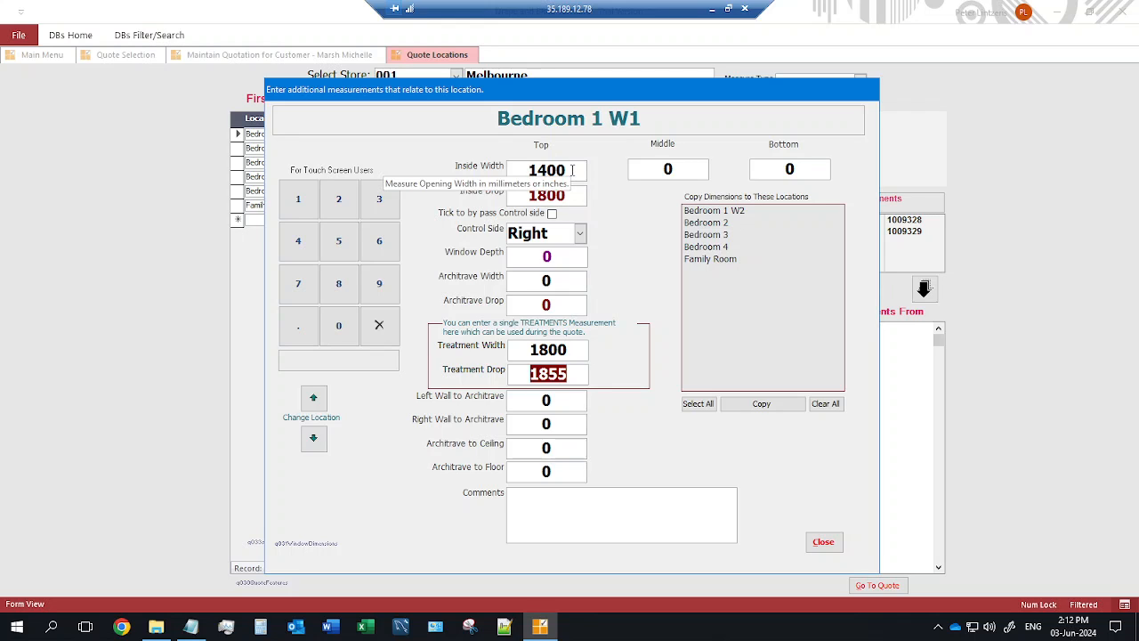
drag(522, 170, 577, 171)
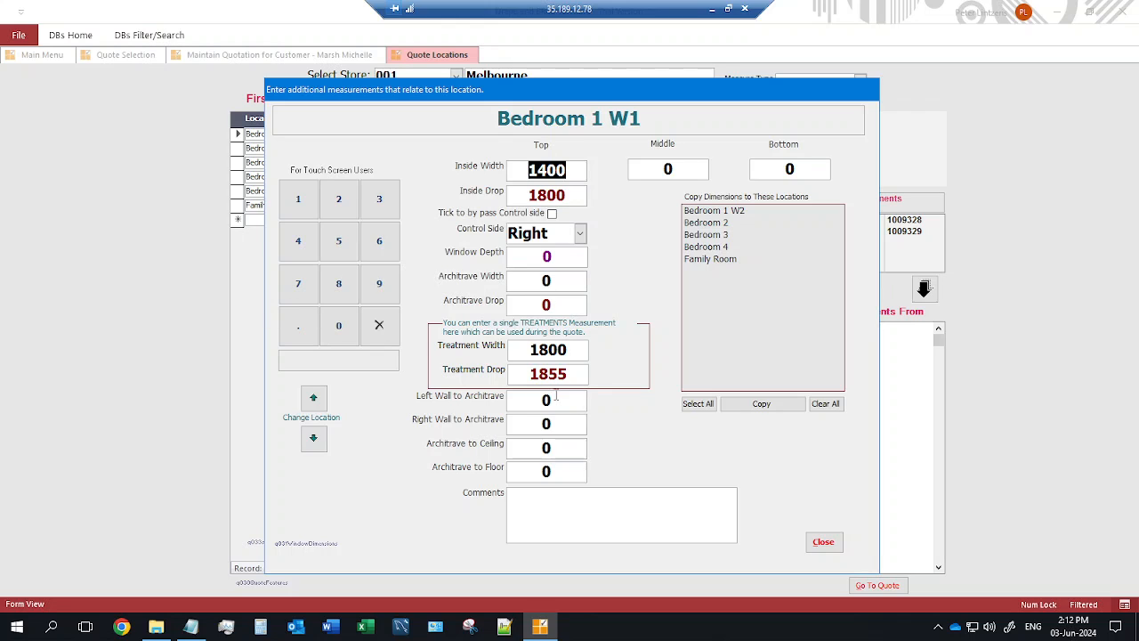
Copy Bedroom 1 W1's dimensions to Bedroom 1 W2, Bedroom 2, 3 and 4, and dismiss the confirmation.
click(707, 213)
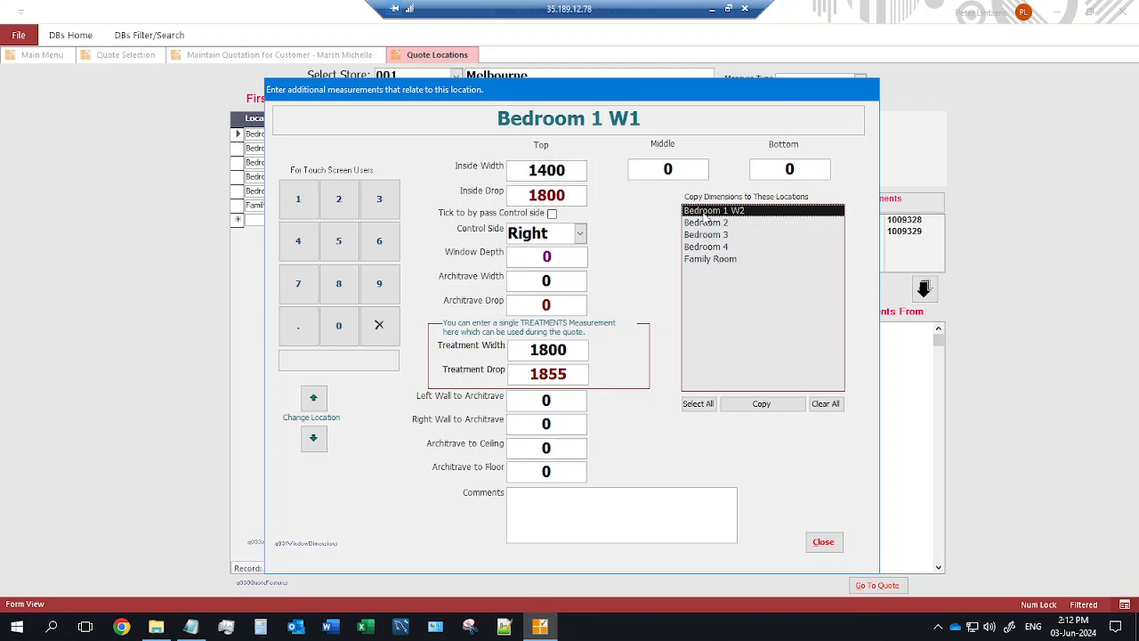
click(710, 223)
click(711, 235)
click(710, 247)
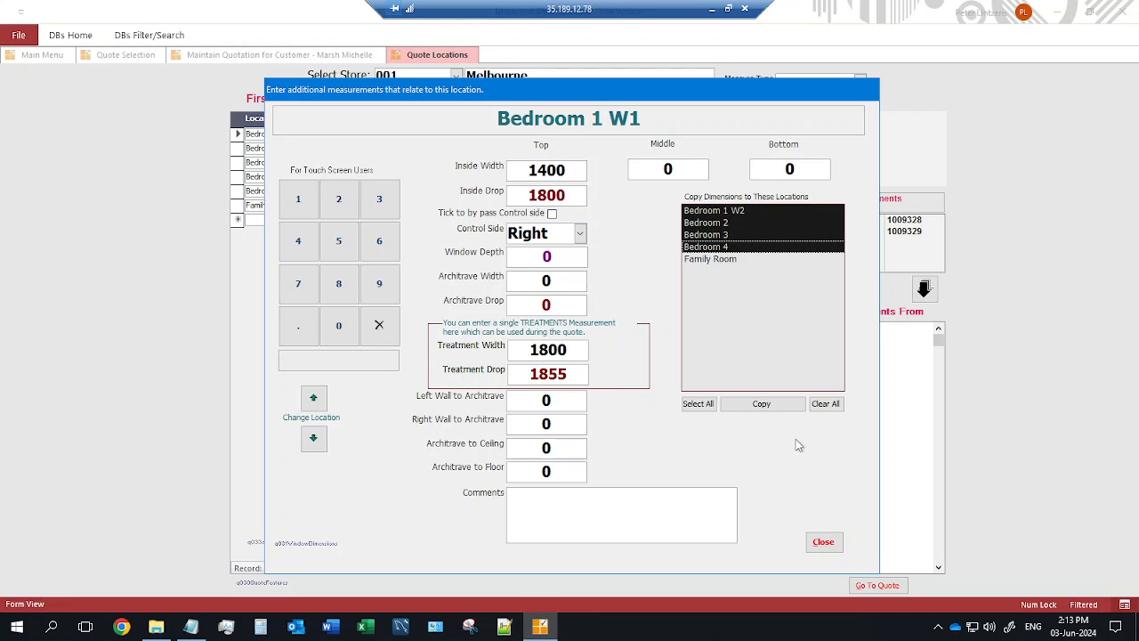
click(762, 405)
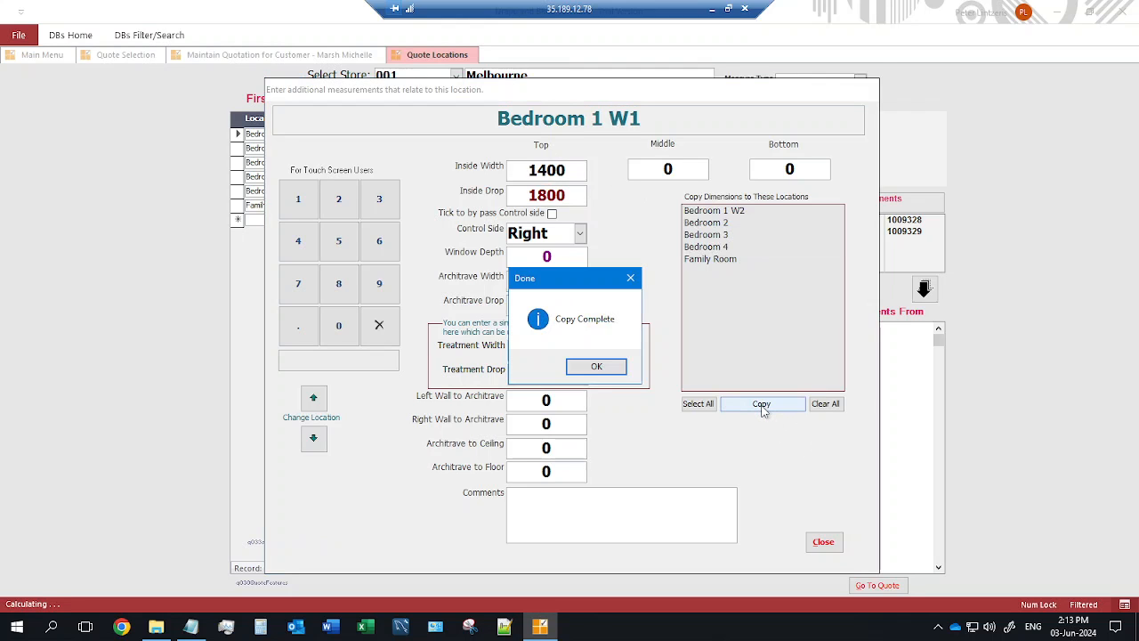
click(596, 369)
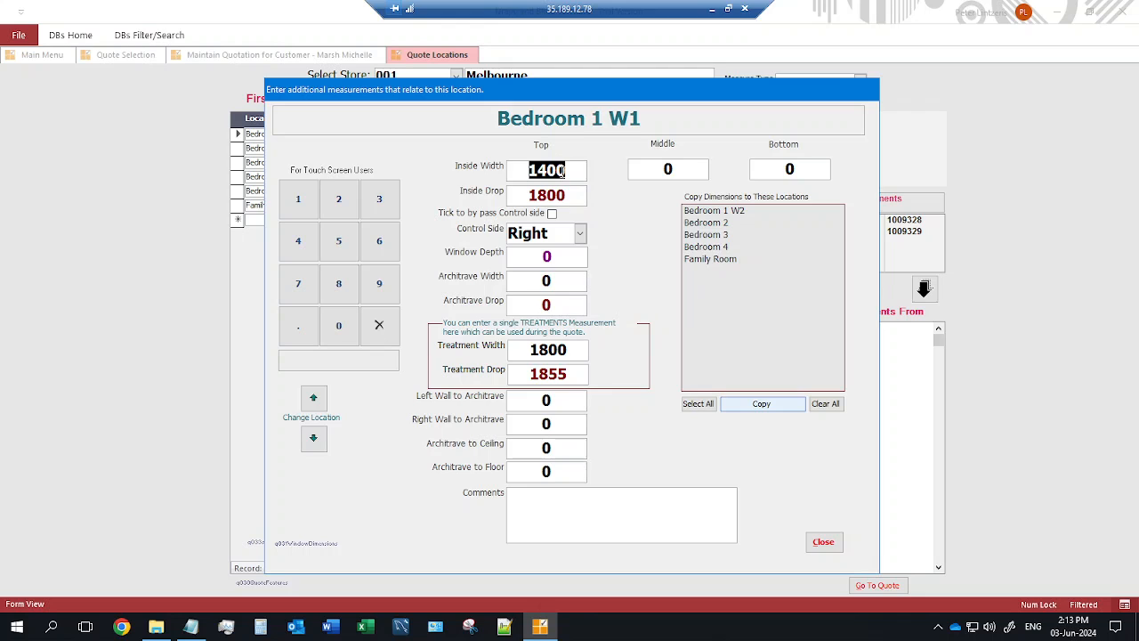
Step through the locations to Bedroom 4 and set its inside size to 1600 × 1900.
click(314, 439)
click(313, 438)
click(314, 439)
click(314, 439)
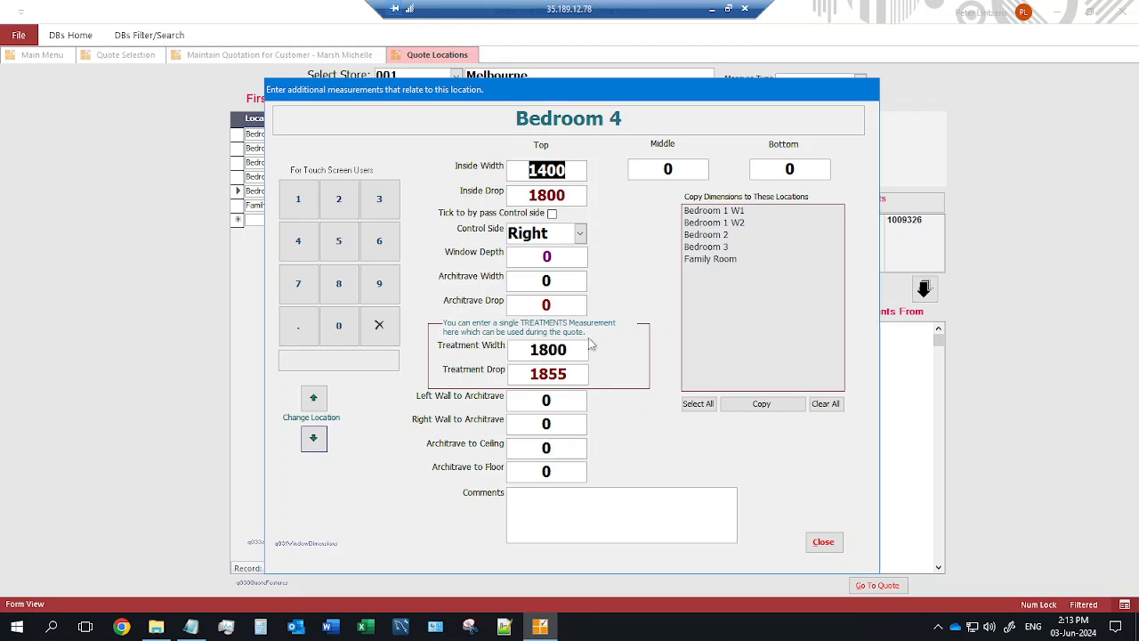
text(1600)
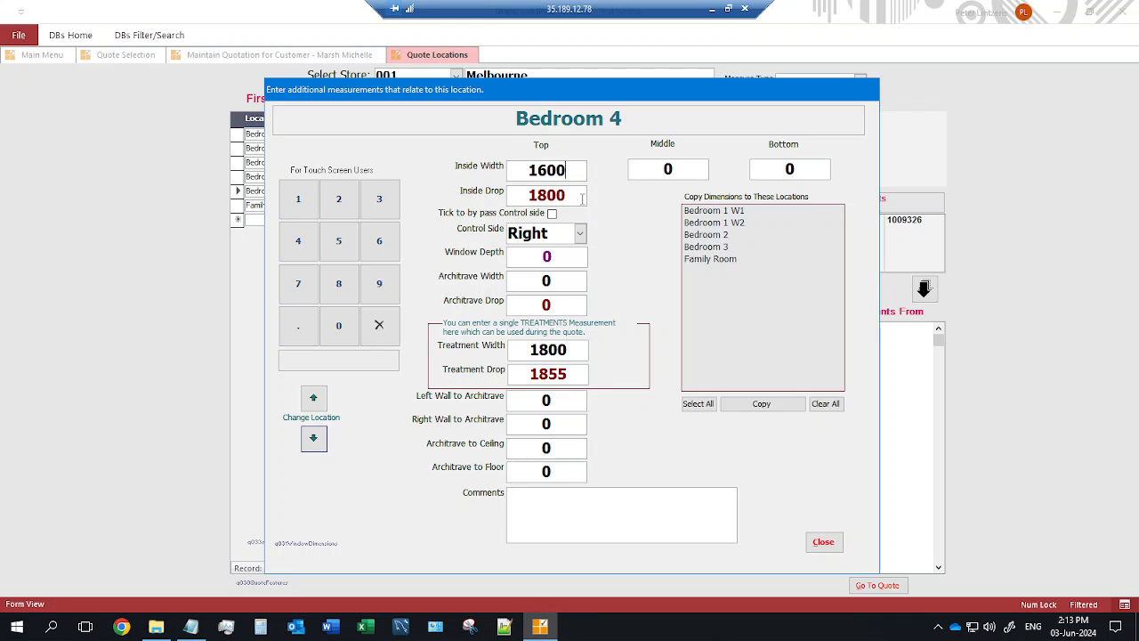
key(Tab)
text(1900)
Set Bedroom 4's treatment size to 2000 × 2050 and advance to the Family Room.
click(584, 347)
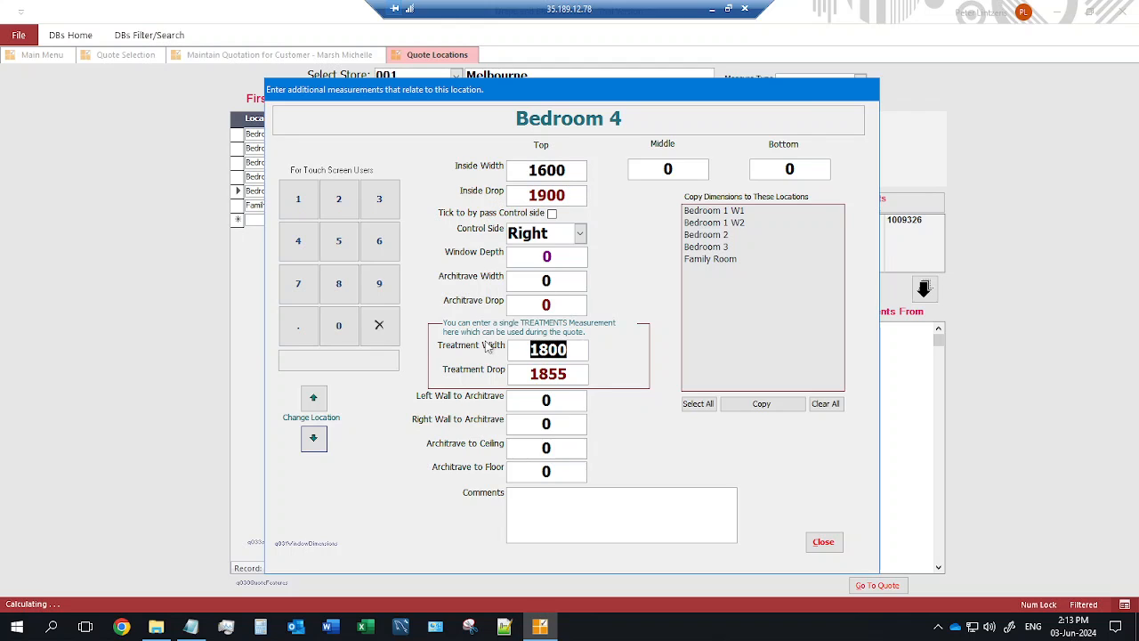
text(2000)
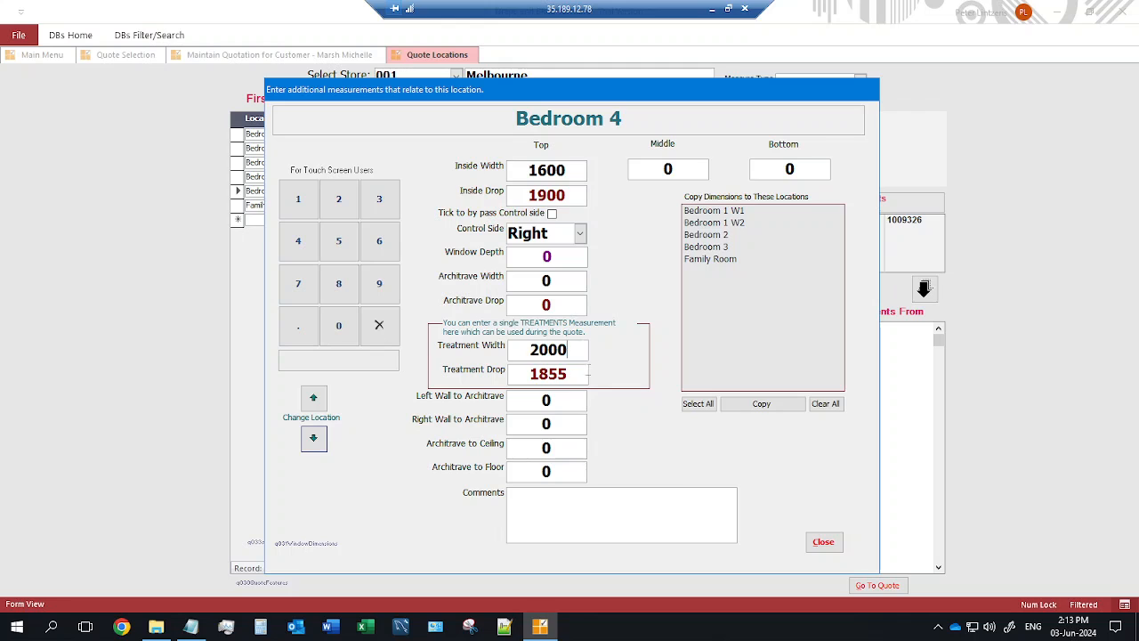
key(Tab)
text(2050)
click(314, 438)
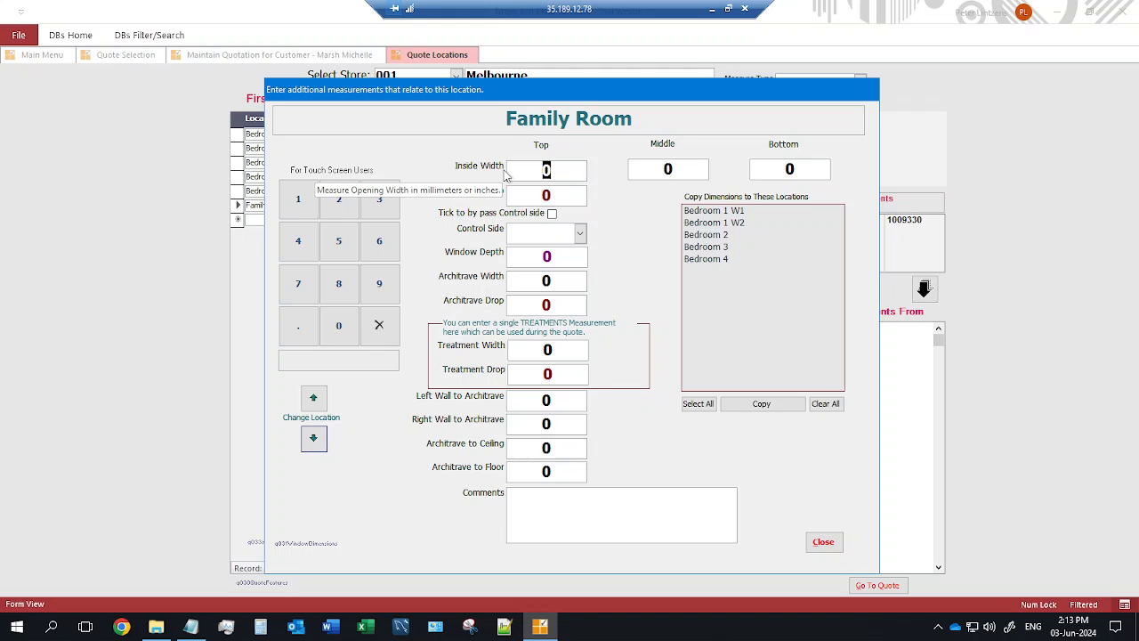
Enter Family Room inside widths 1400 top, 1405 middle, 1400 bottom and a 900 drop.
text(1400)
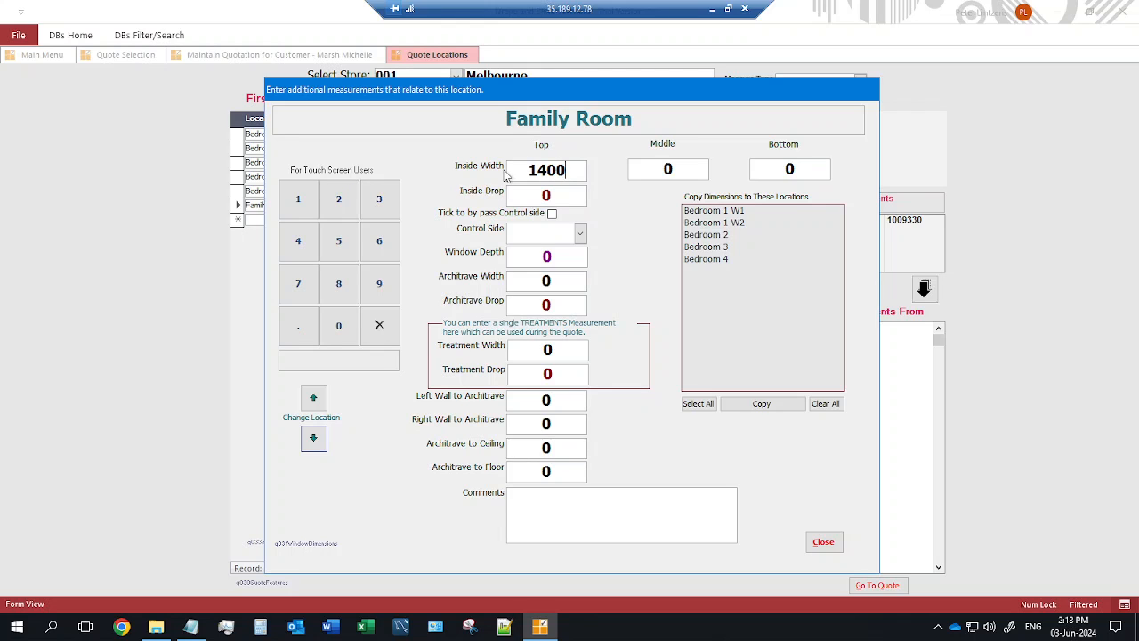
click(659, 165)
text(10)
key(BackSpace)
text(405)
click(757, 169)
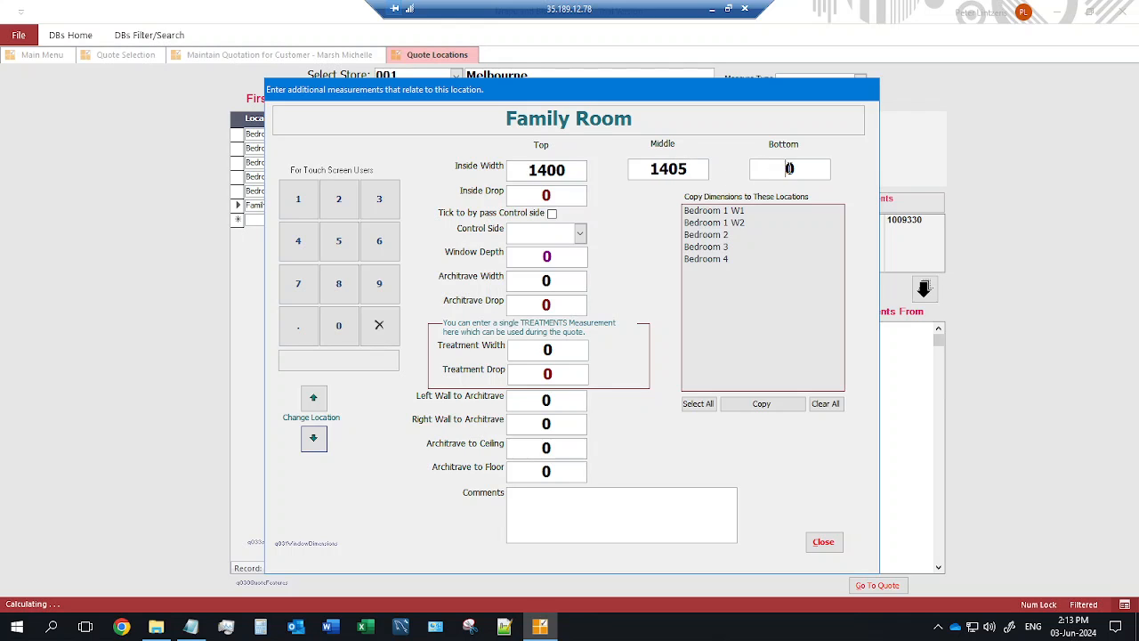
text(1400)
click(552, 196)
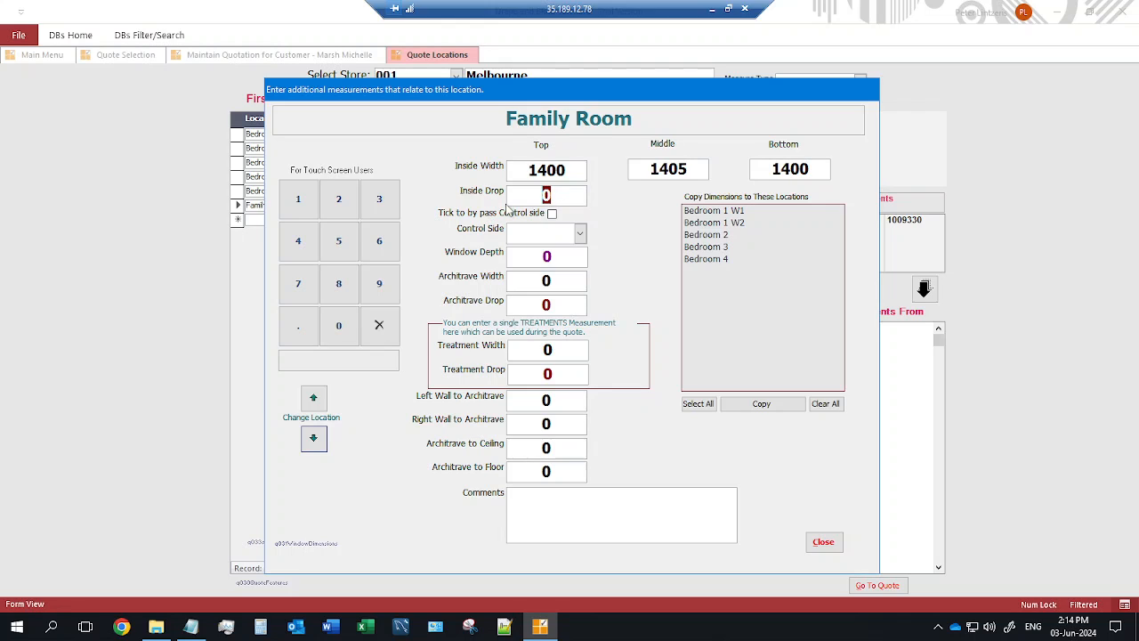
text(900)
click(558, 266)
Close the measurements and review the Bedroom 1 W1 and Family Room treatments before opening the quote.
click(825, 543)
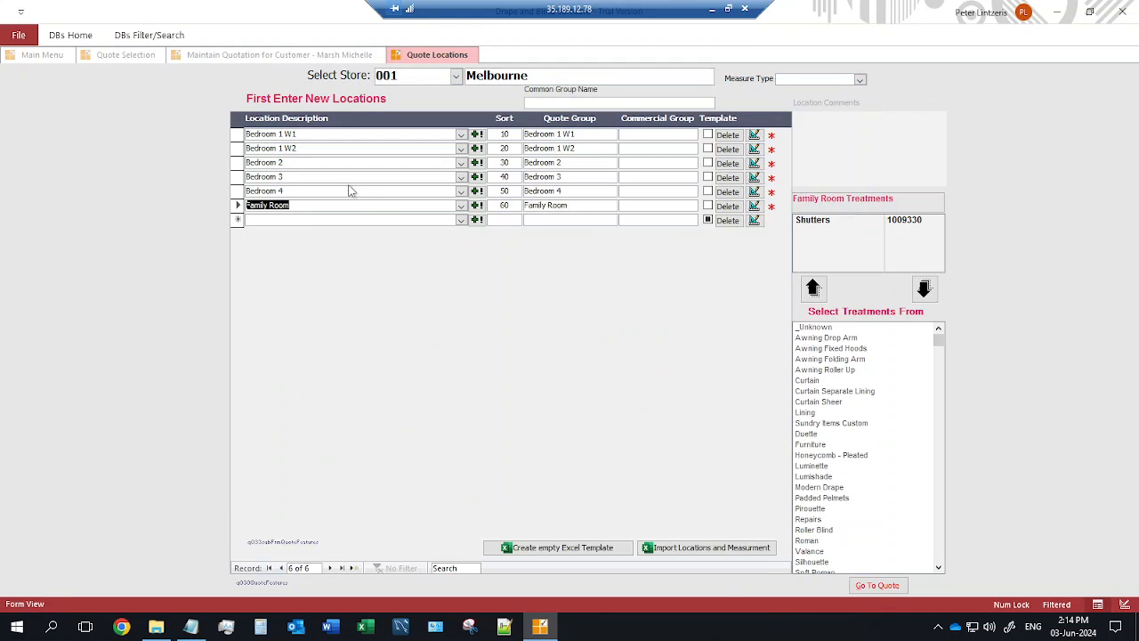
click(665, 134)
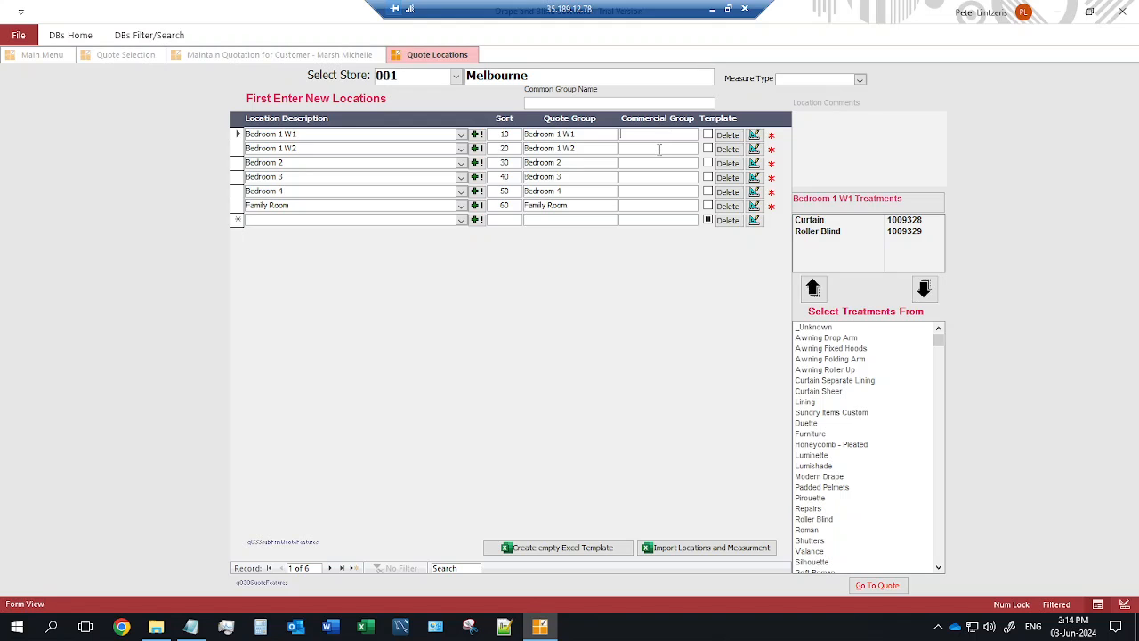
click(637, 205)
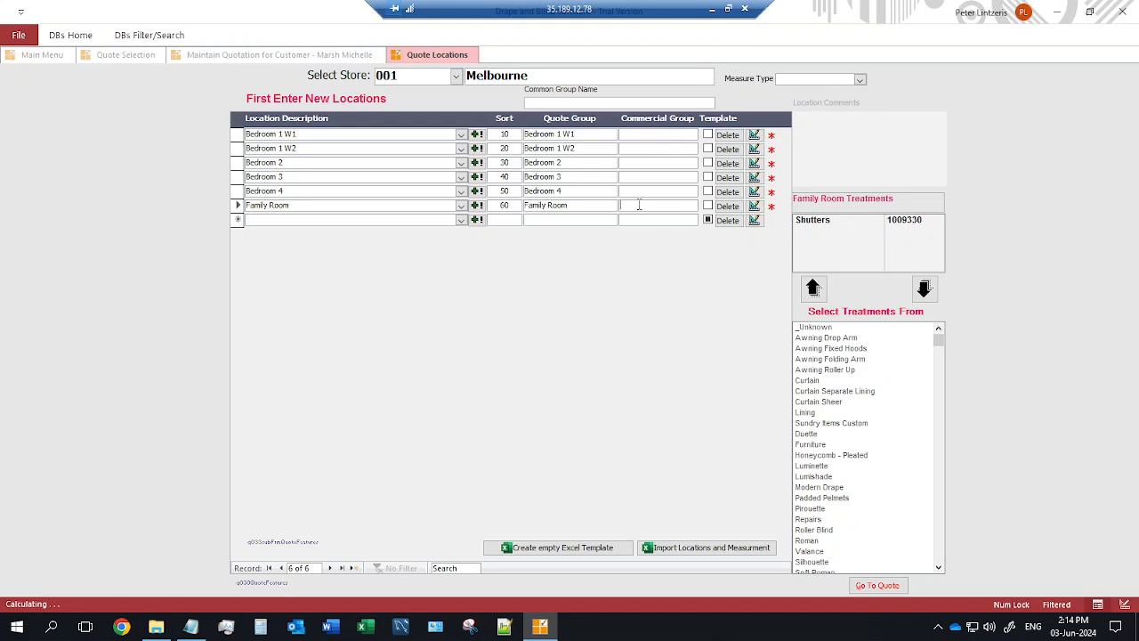
click(650, 133)
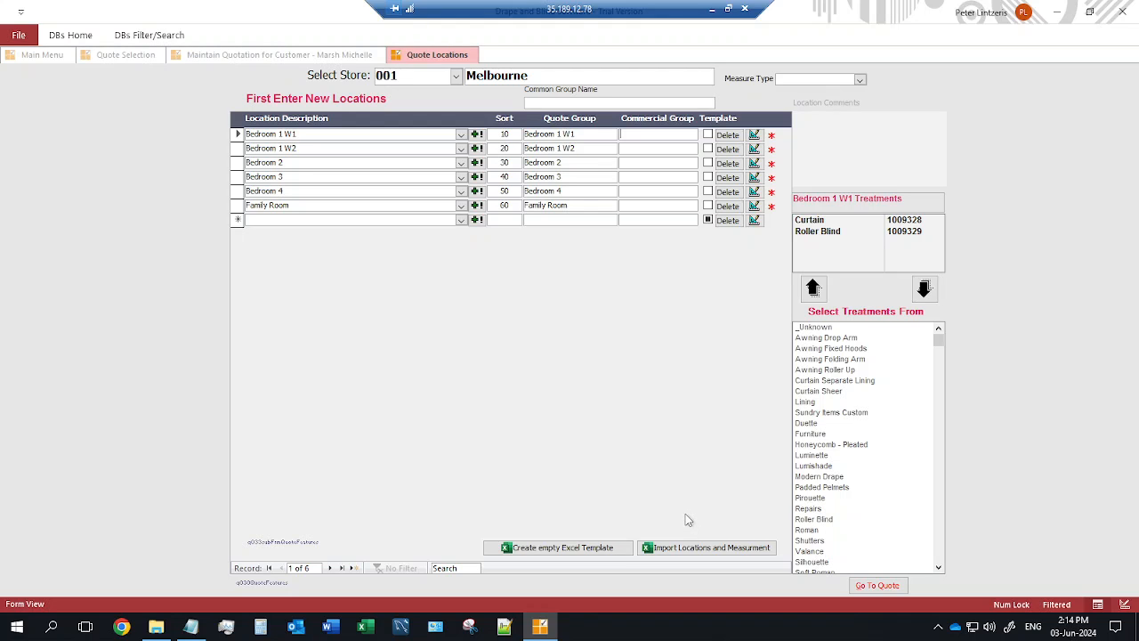
click(877, 584)
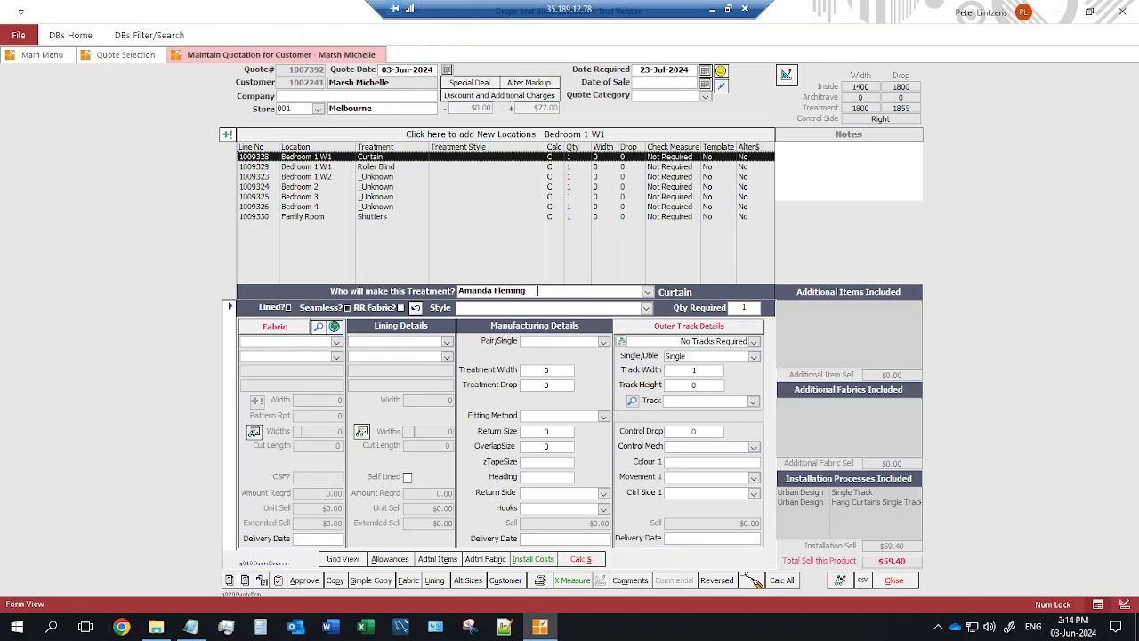
Set the Bedroom 1 W1 curtain style to Pinch Pleat Lined.
click(464, 290)
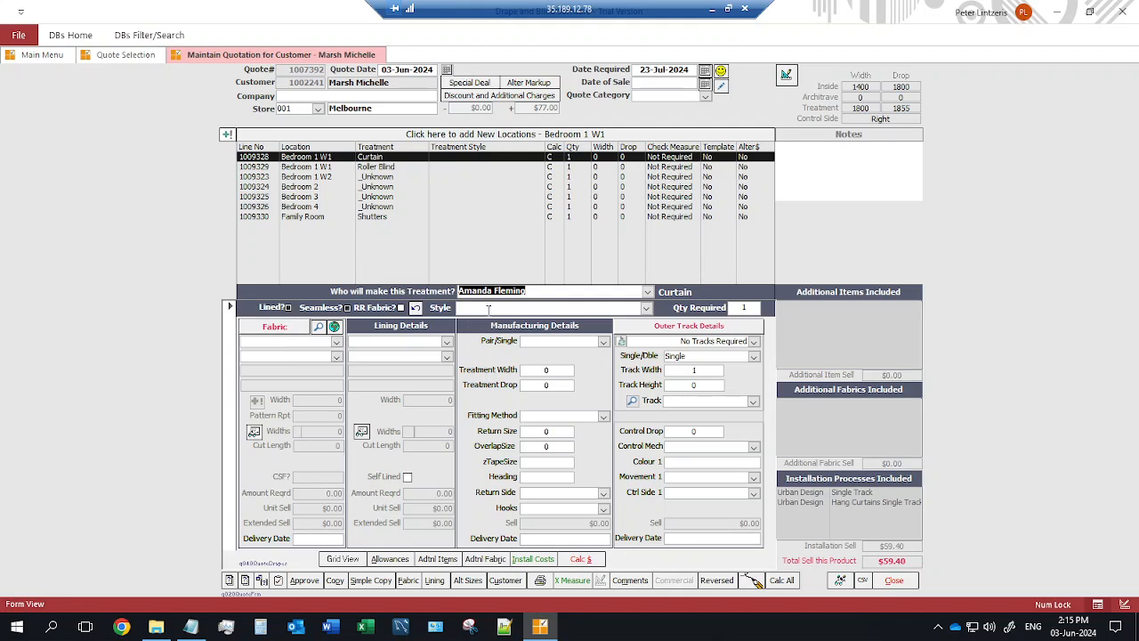
click(648, 309)
click(647, 308)
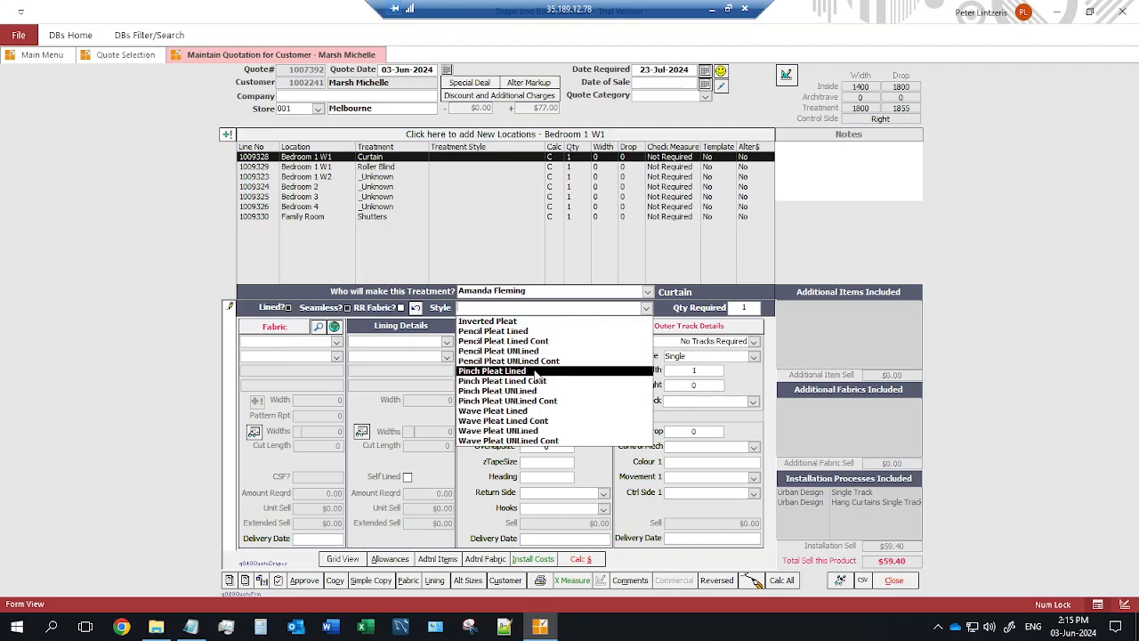
click(536, 372)
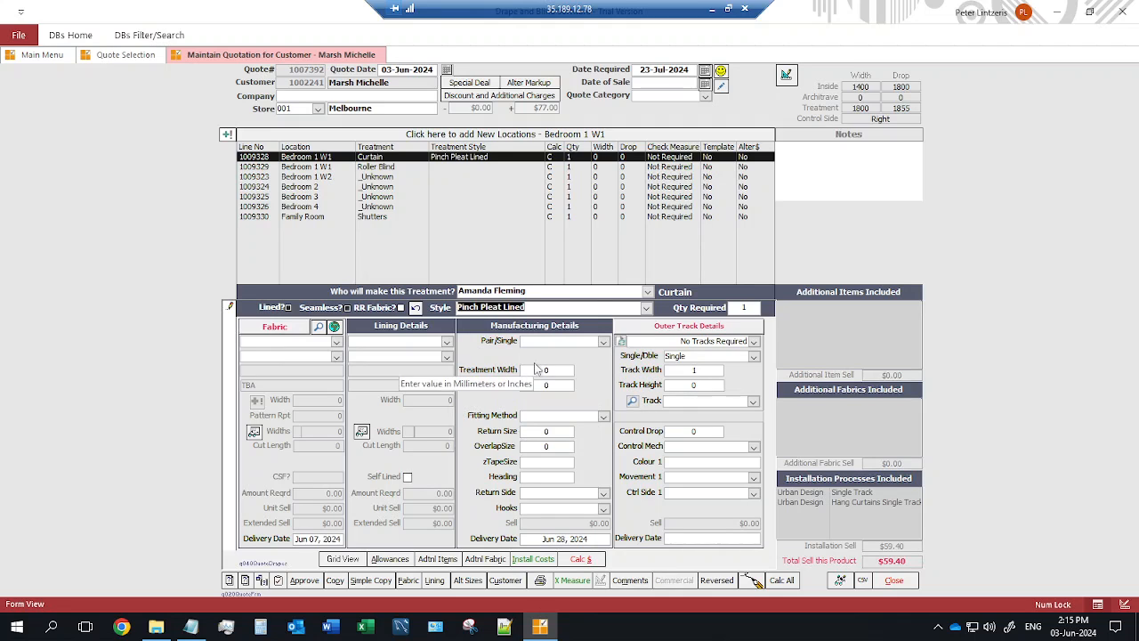
Choose James Dunlop - AU ARCTIC DRIFTWOOD as the curtain fabric.
click(337, 343)
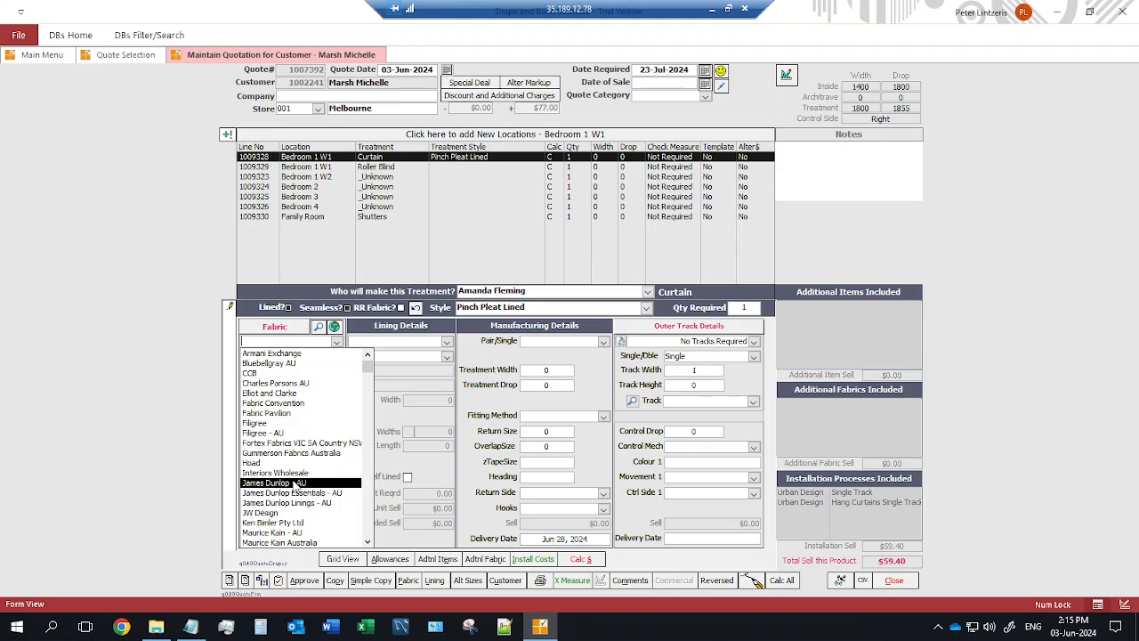
click(285, 483)
click(336, 357)
scroll(372, 468, down, 10)
scroll(373, 469, down, 8)
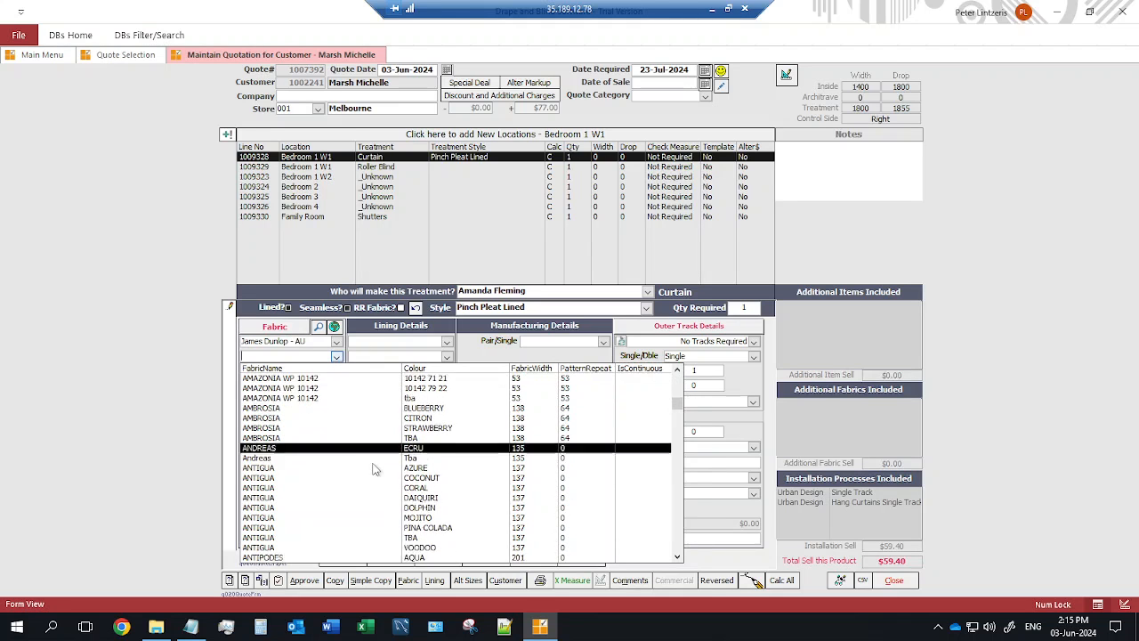
scroll(374, 470, down, 3)
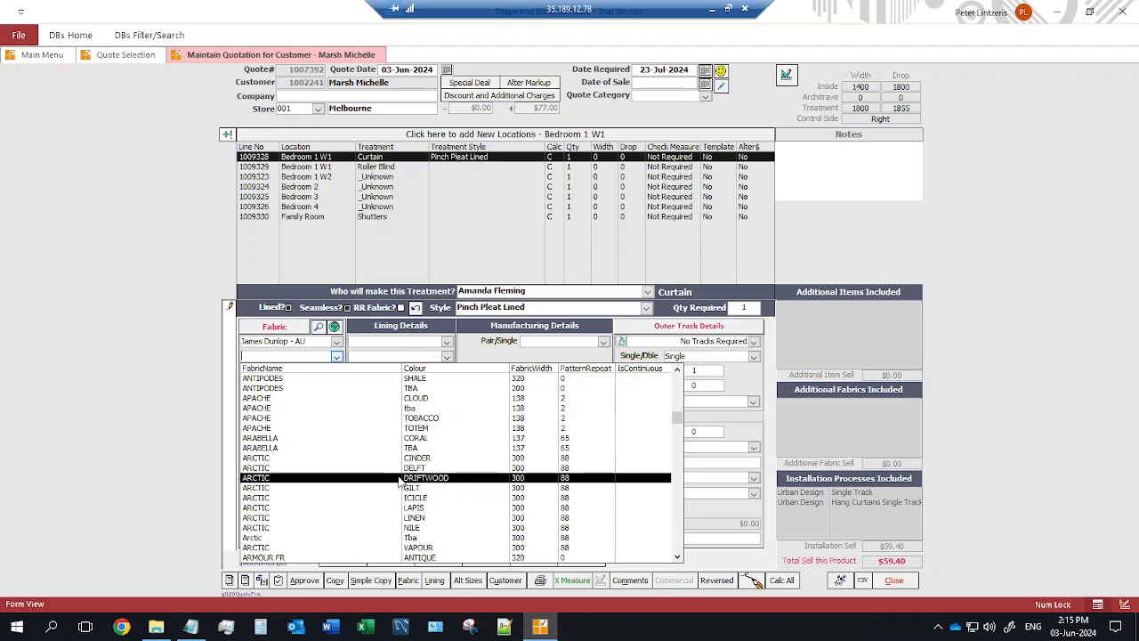
click(399, 478)
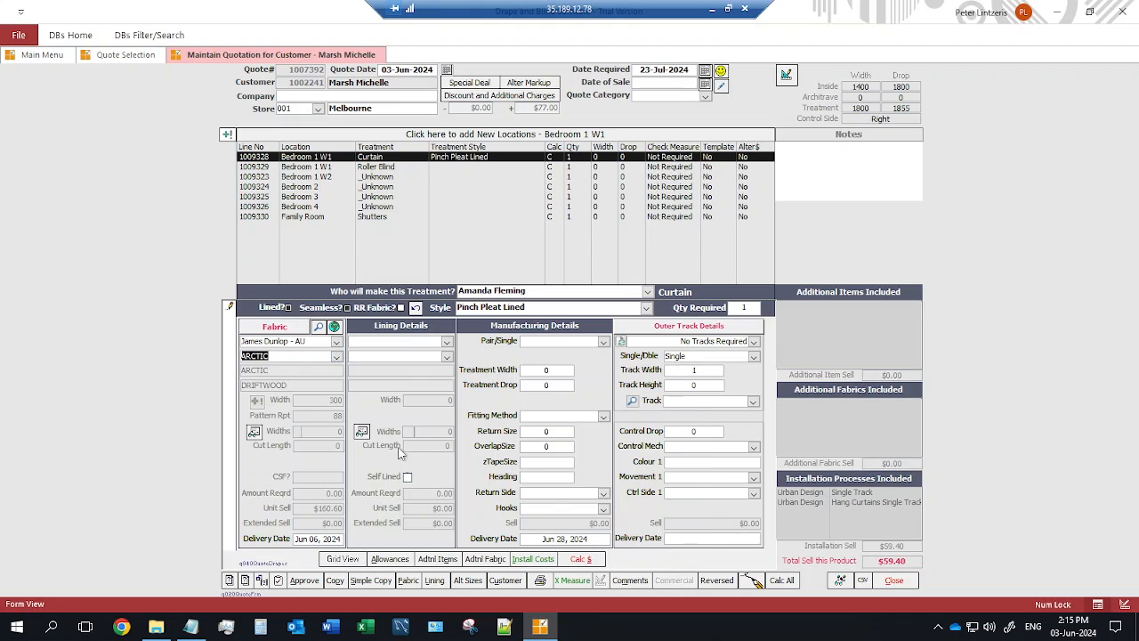
Line the curtain with James Dunlop Linings - AU BROADLINE FR ASH.
click(446, 343)
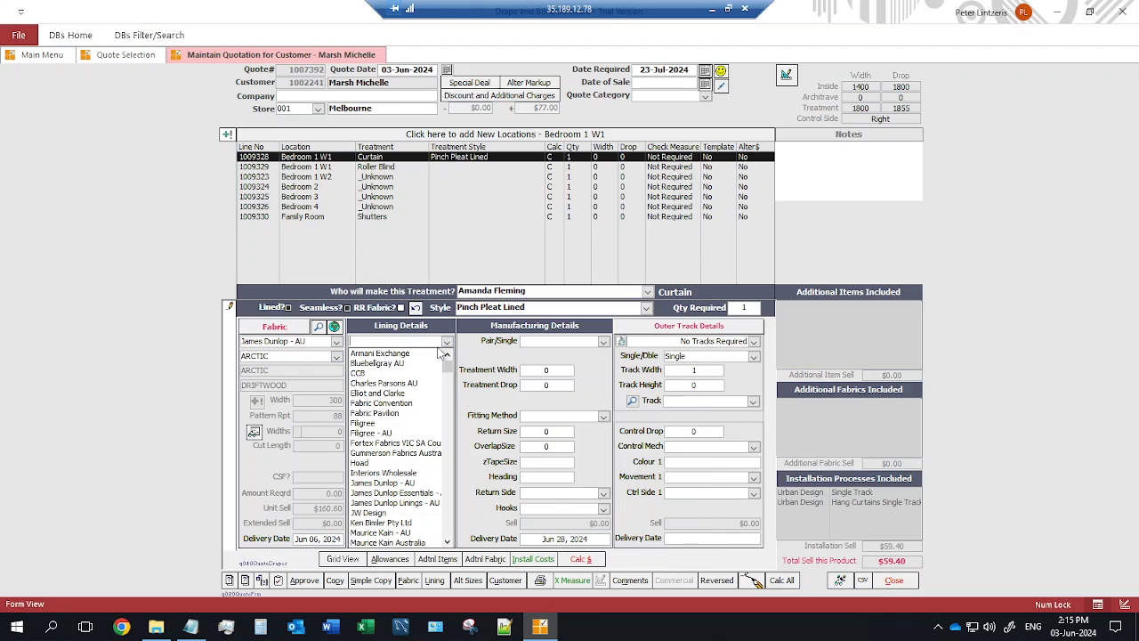
click(421, 503)
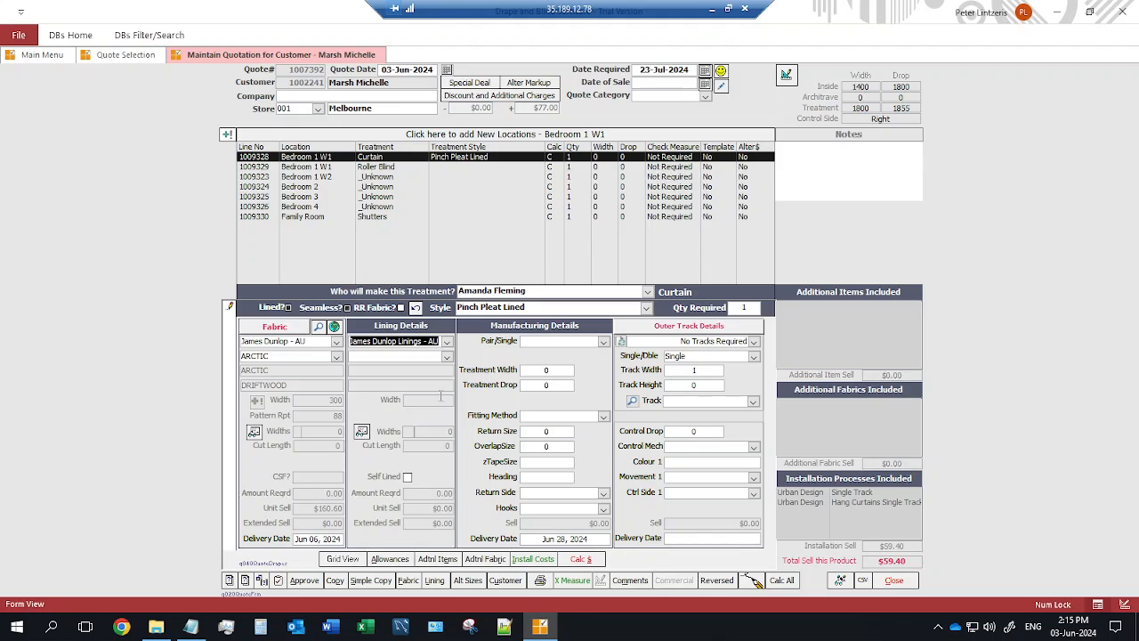
click(448, 356)
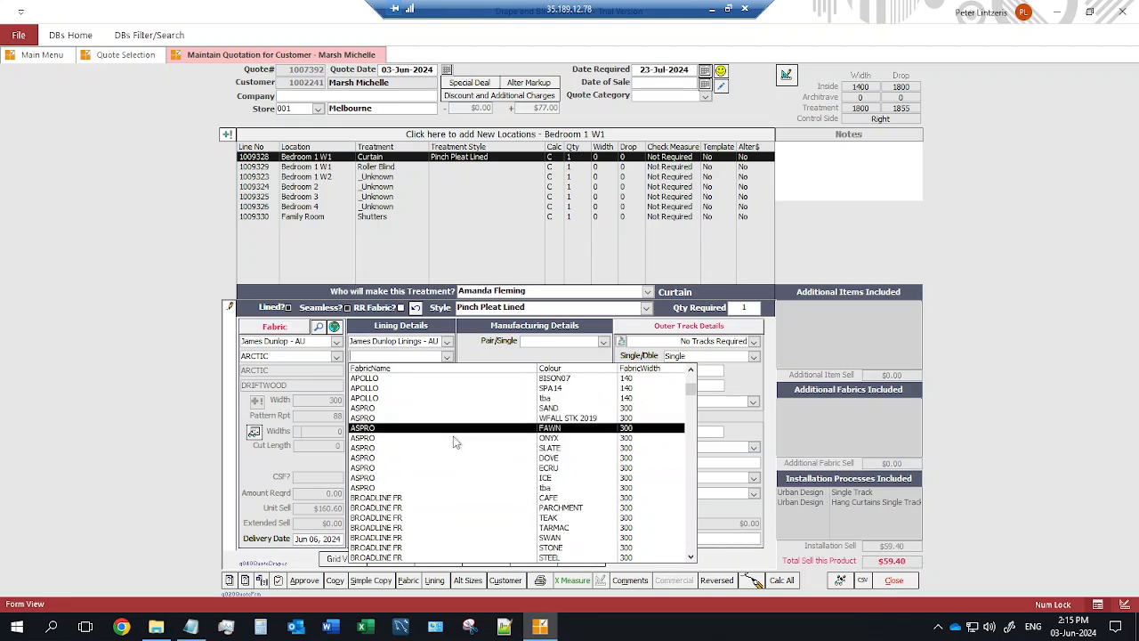
scroll(456, 440, down, 3)
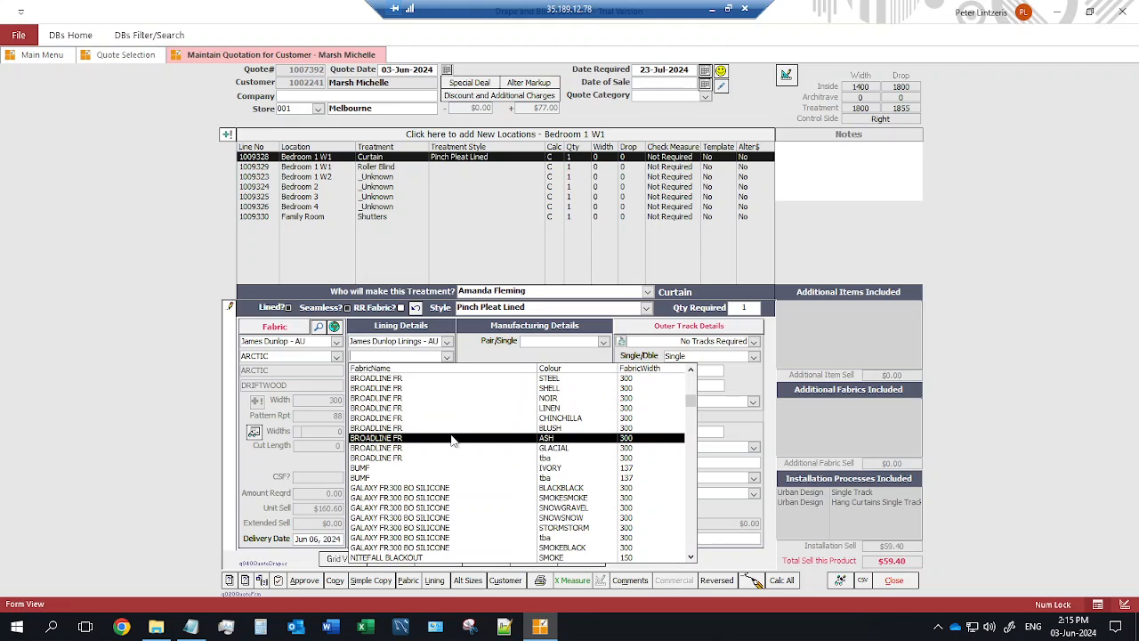
click(452, 440)
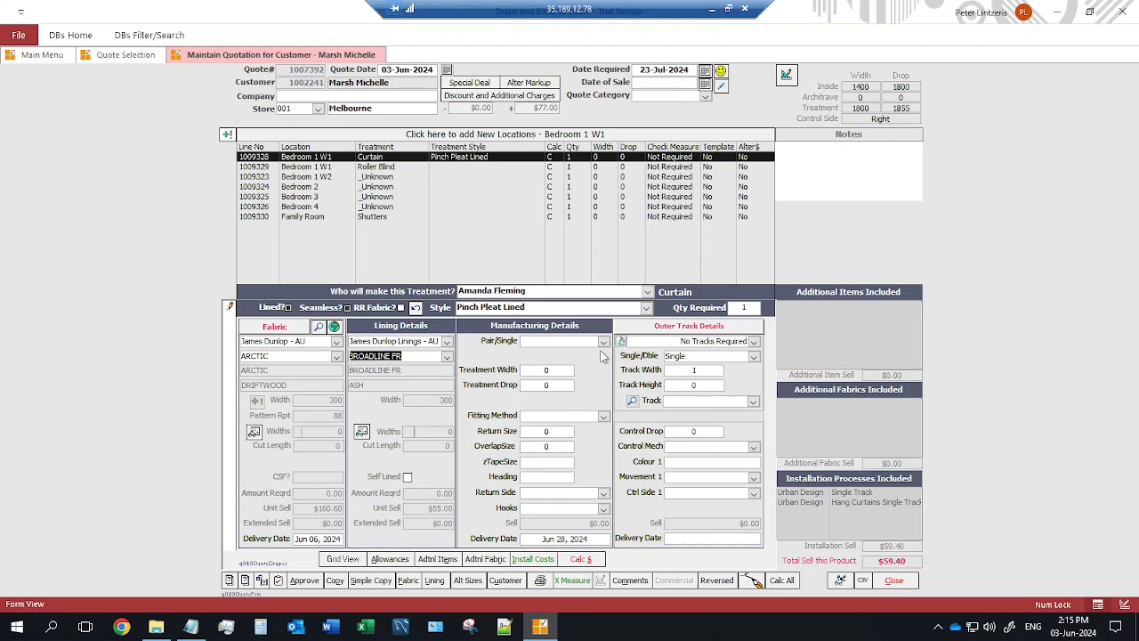
Make the curtain a pair at 1800 × 1855 with Face Fix fitting and Pin hooks.
click(603, 344)
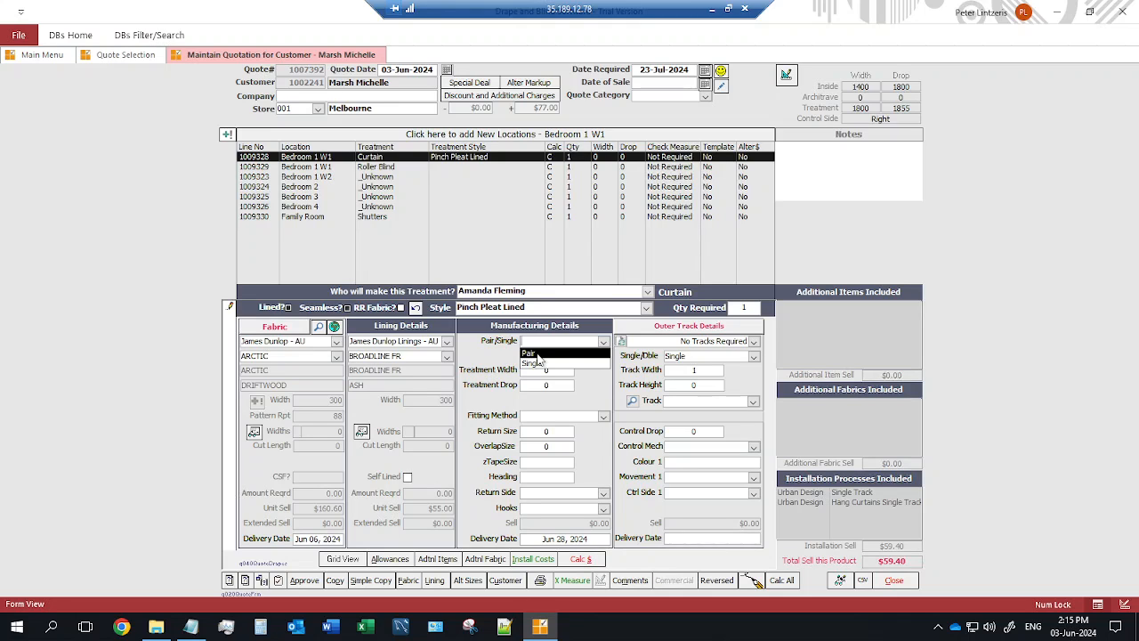
click(534, 353)
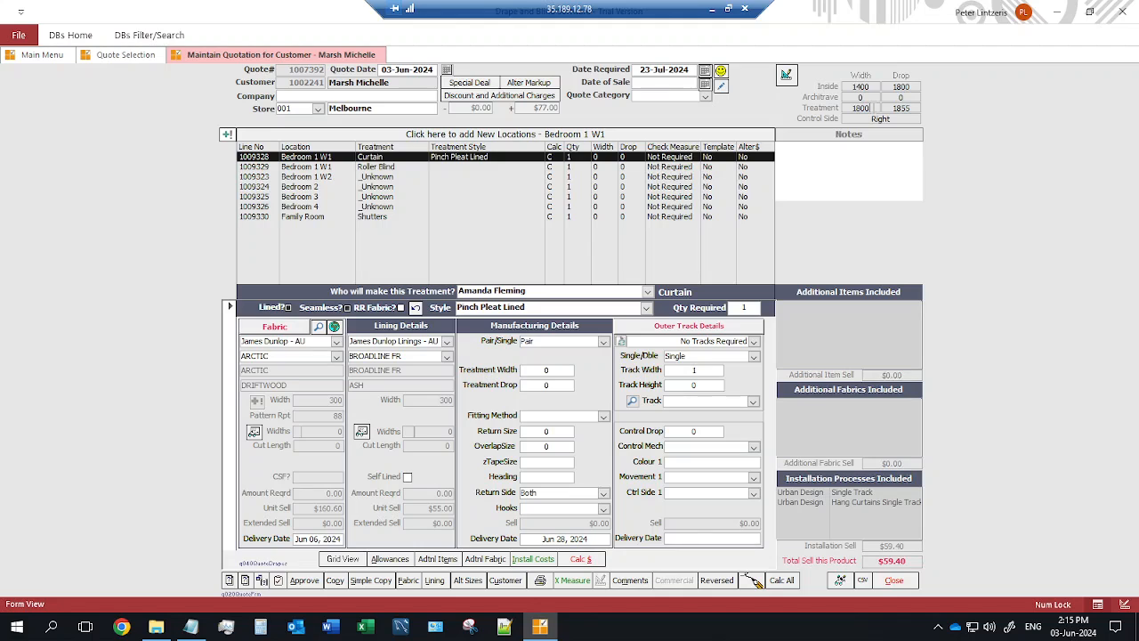
click(868, 107)
click(603, 416)
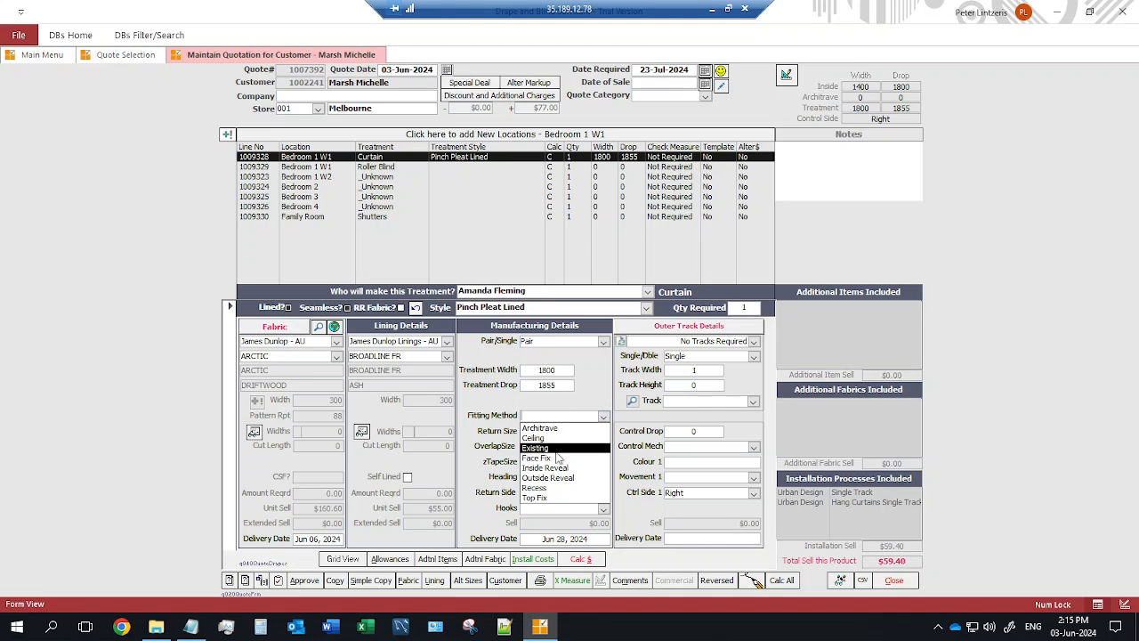
click(555, 458)
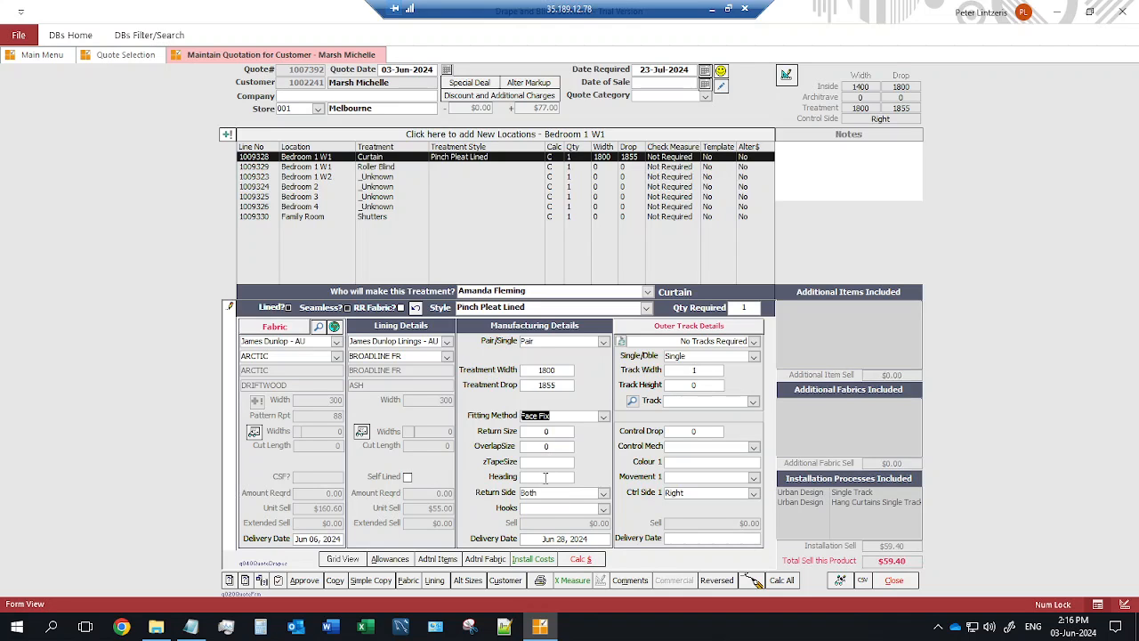
click(604, 508)
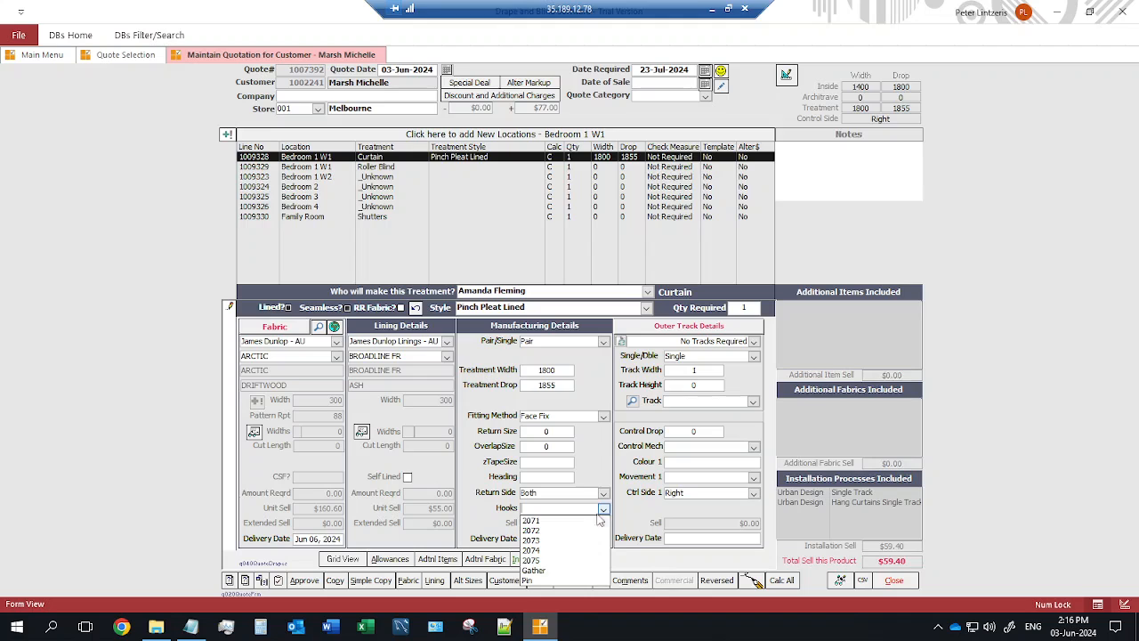
click(547, 583)
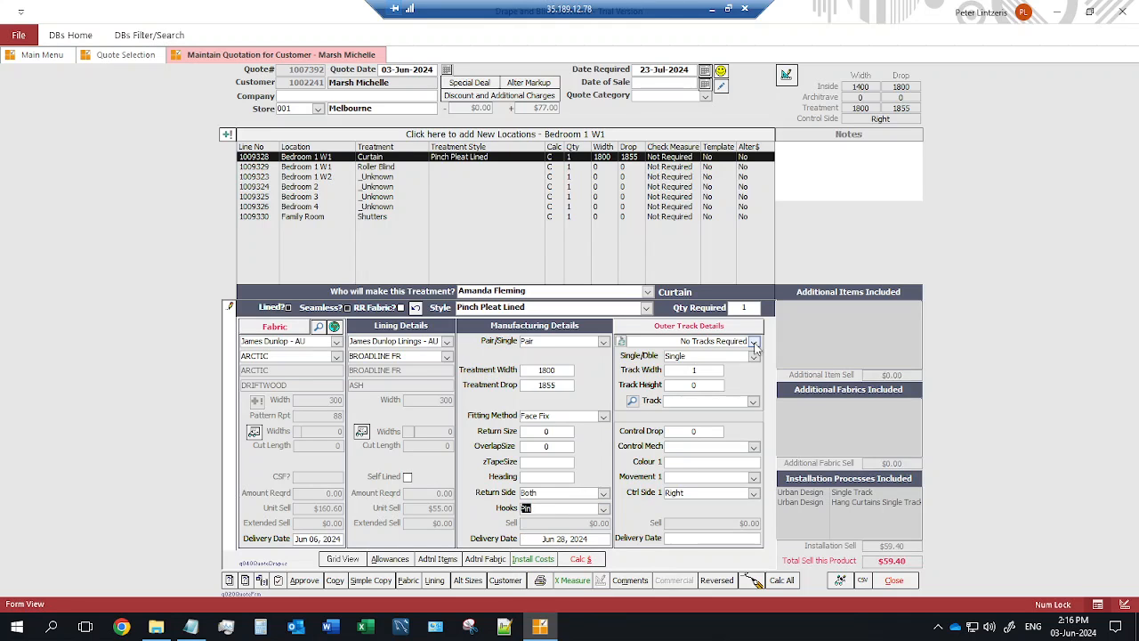
Fit the curtain with an OSLO Series 51 Cord Drawn Face Fix track.
click(754, 343)
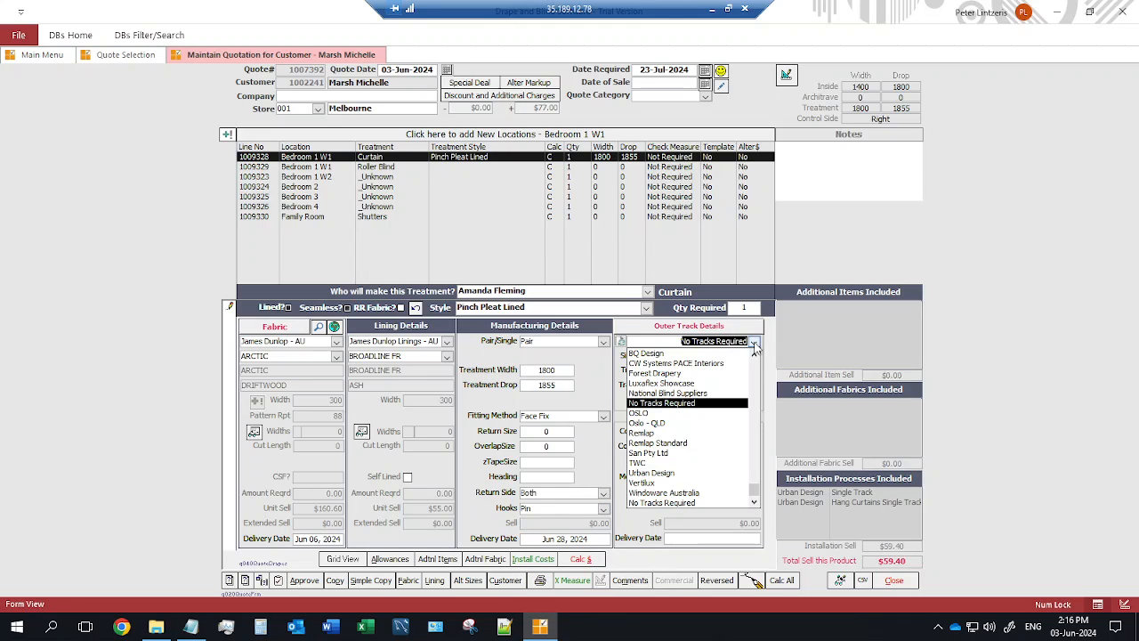
click(646, 414)
click(753, 401)
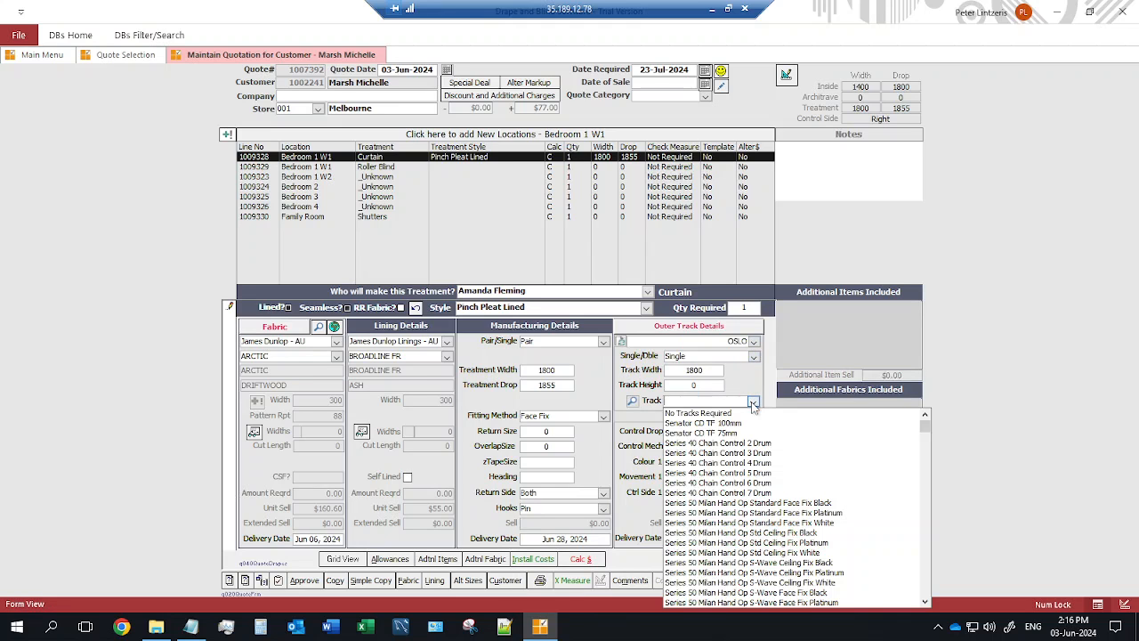
scroll(758, 507, down, 4)
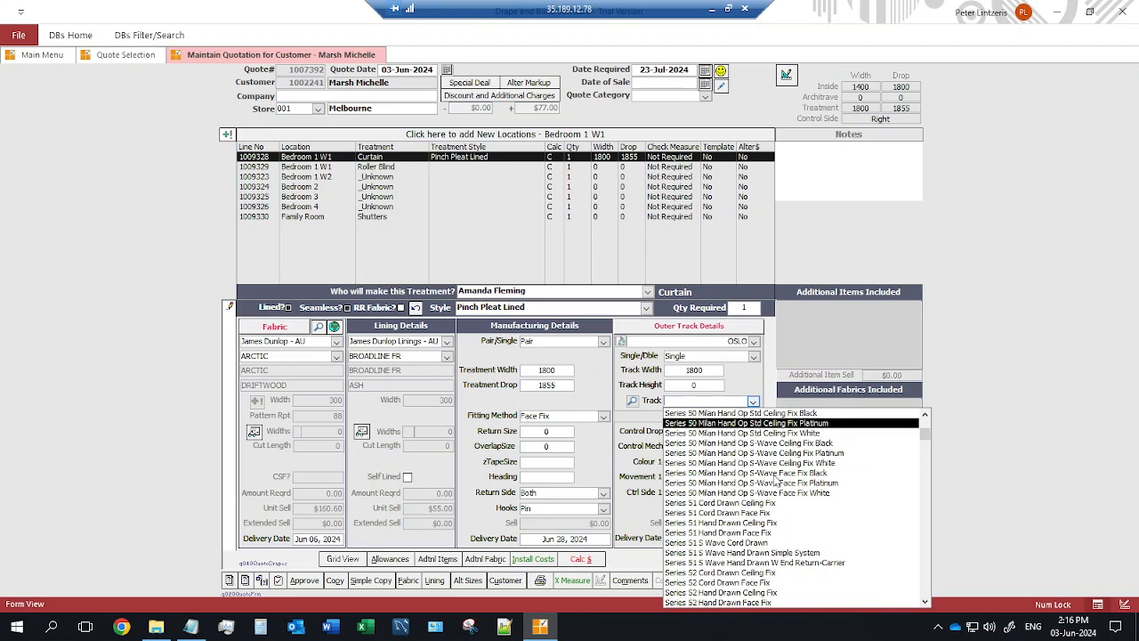
click(762, 513)
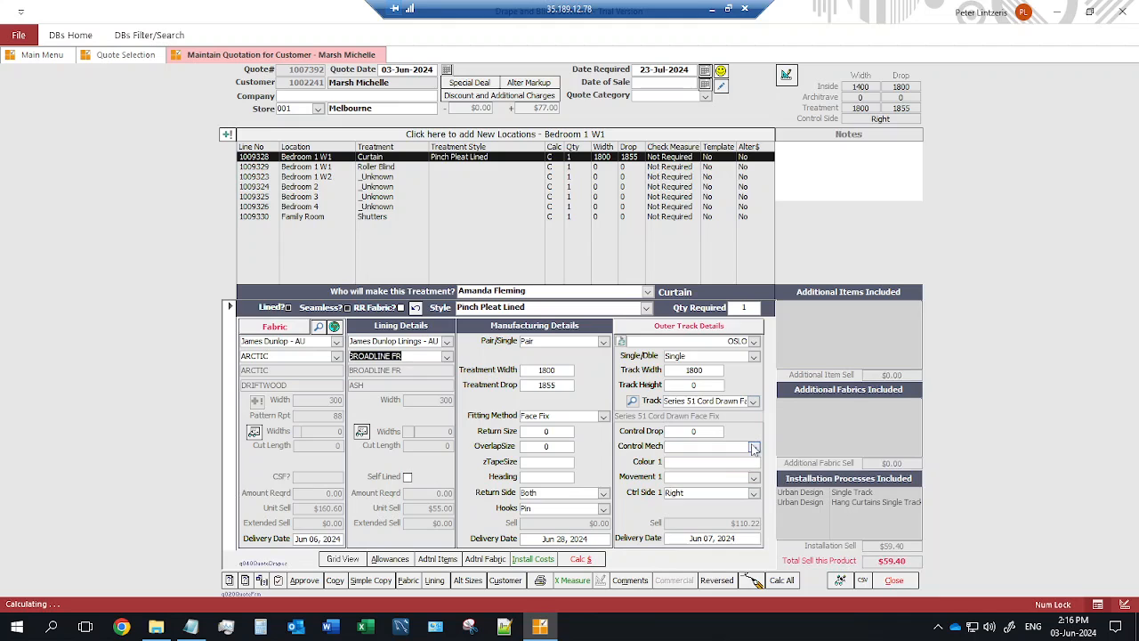
Set Cord control and Center Opening movement, recalculate the price, and view installation details.
click(754, 447)
click(743, 463)
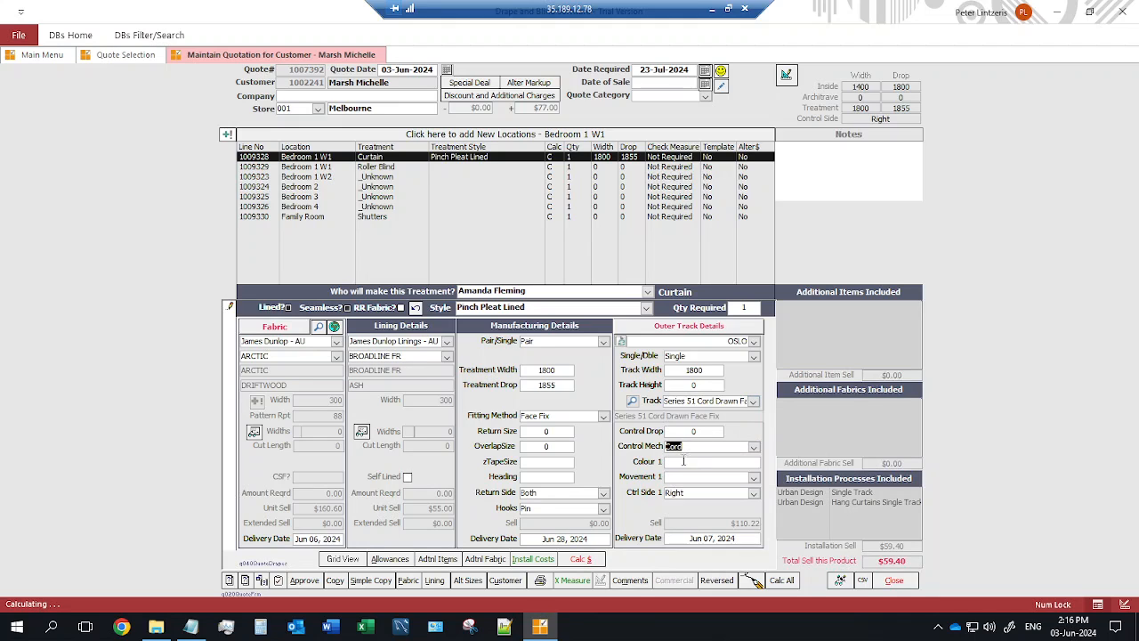
click(754, 477)
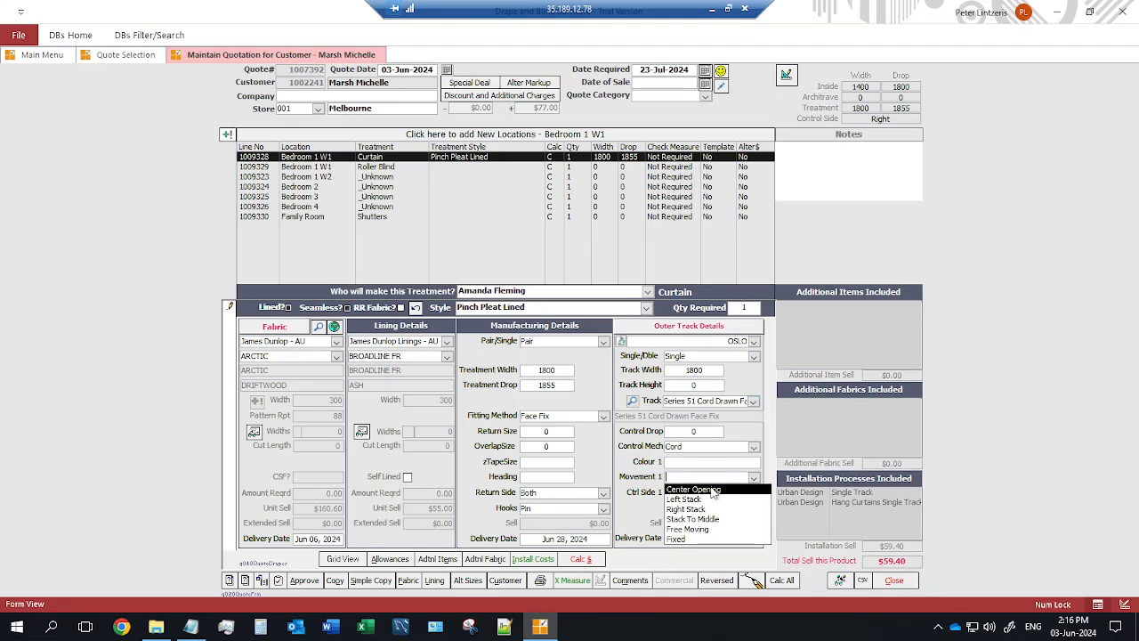
click(694, 486)
click(581, 559)
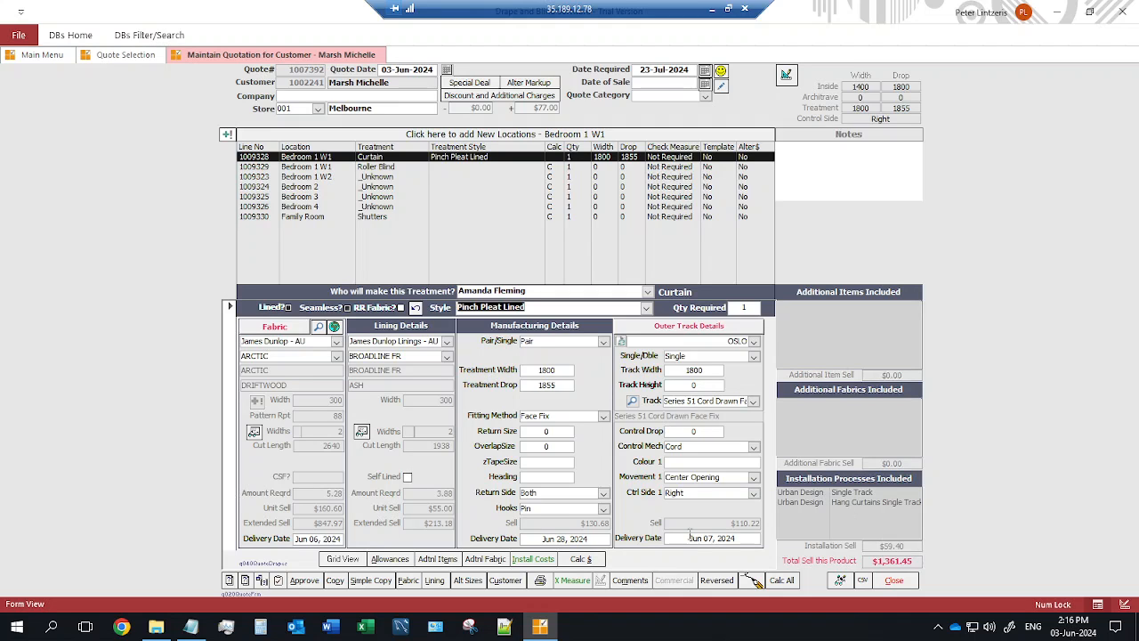
click(538, 560)
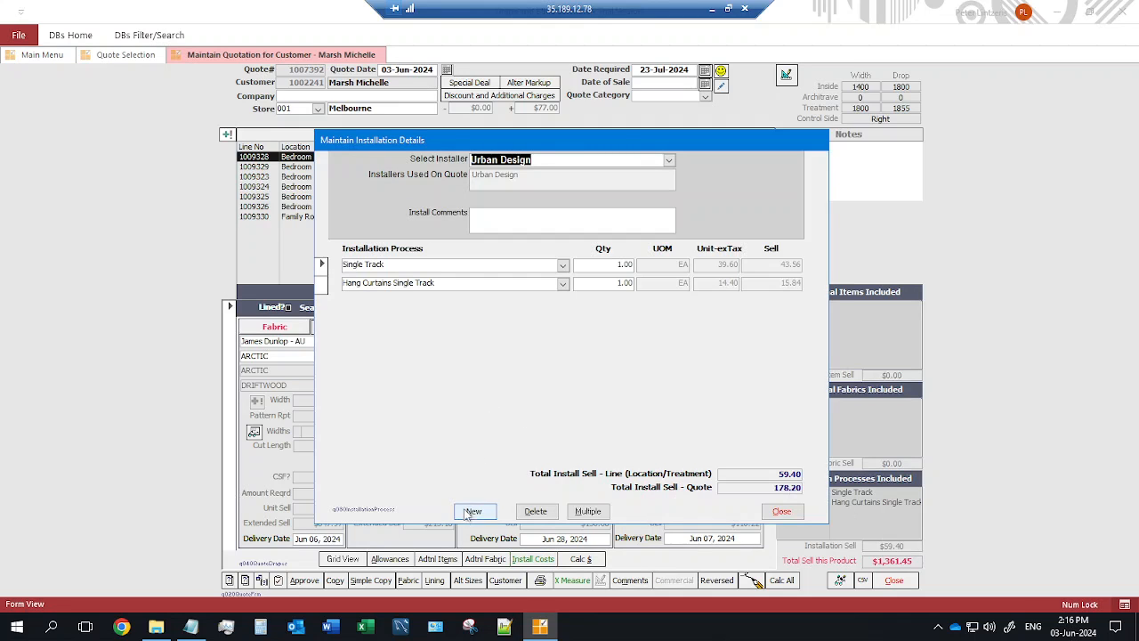
Add a Remove Existing Fittings installation process to the curtain and close the installation details.
click(473, 511)
click(562, 303)
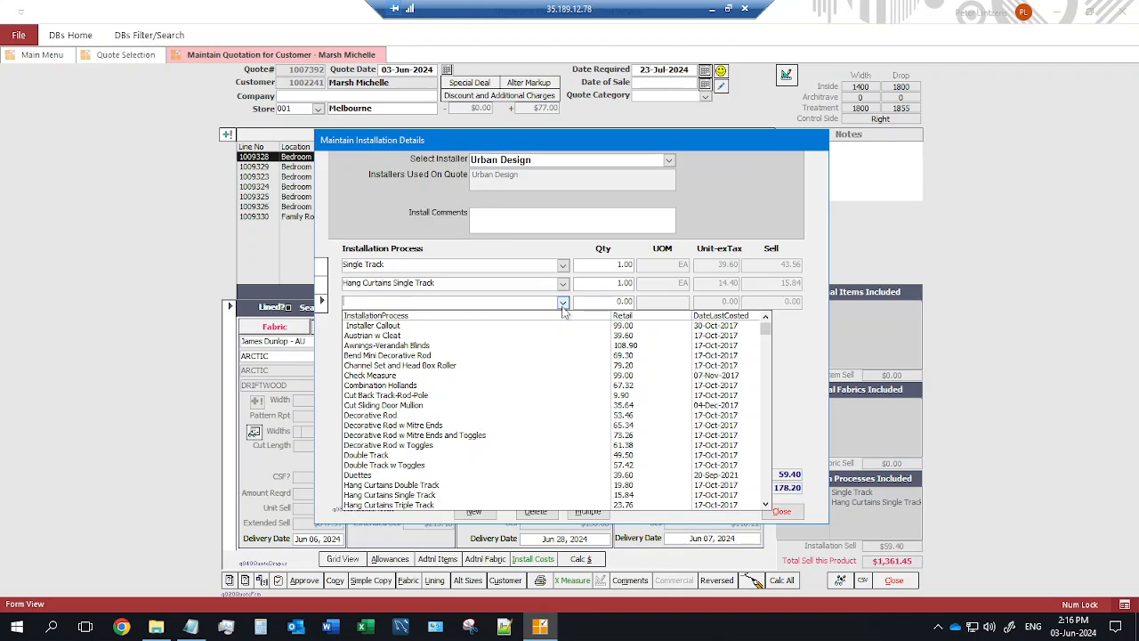
text(re-Cord per Track)
click(405, 336)
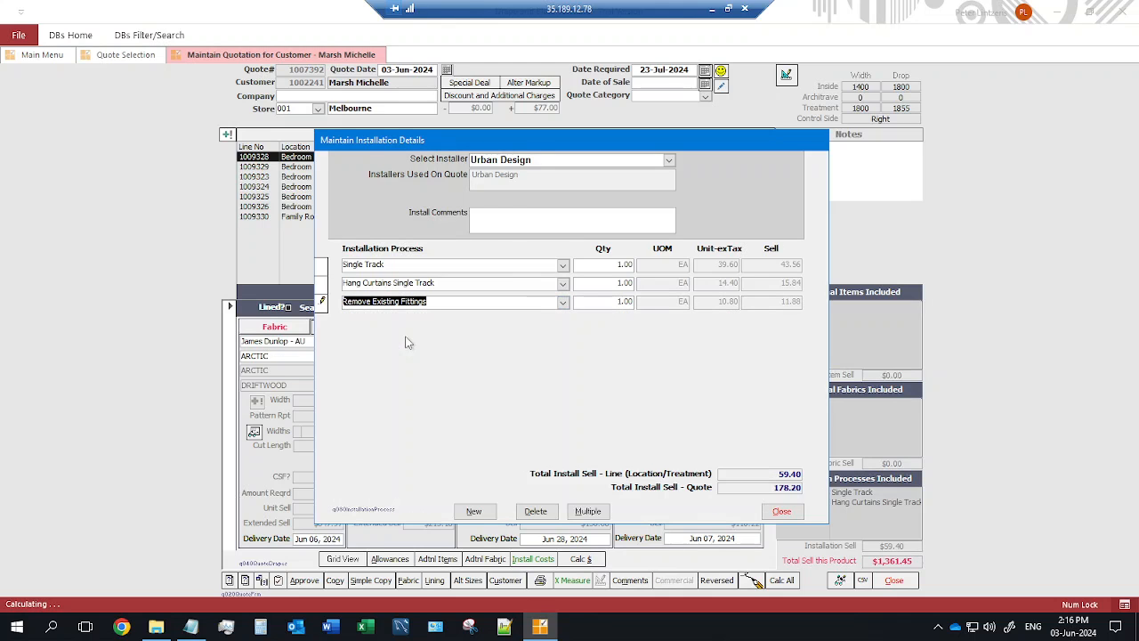
click(323, 303)
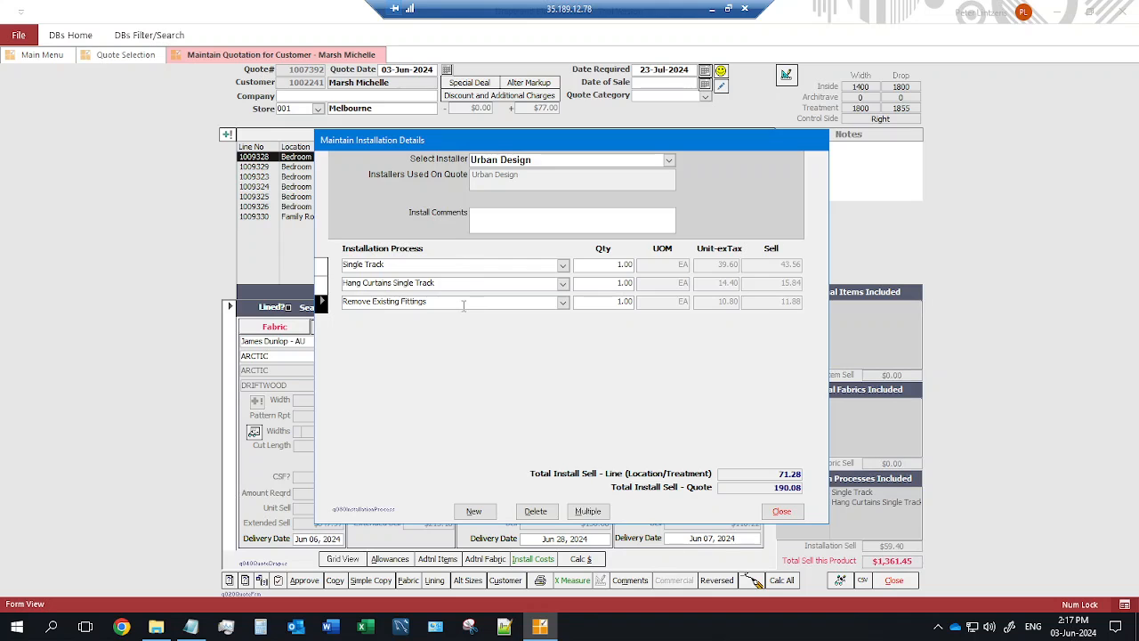
drag(461, 305, 354, 298)
drag(452, 283, 342, 266)
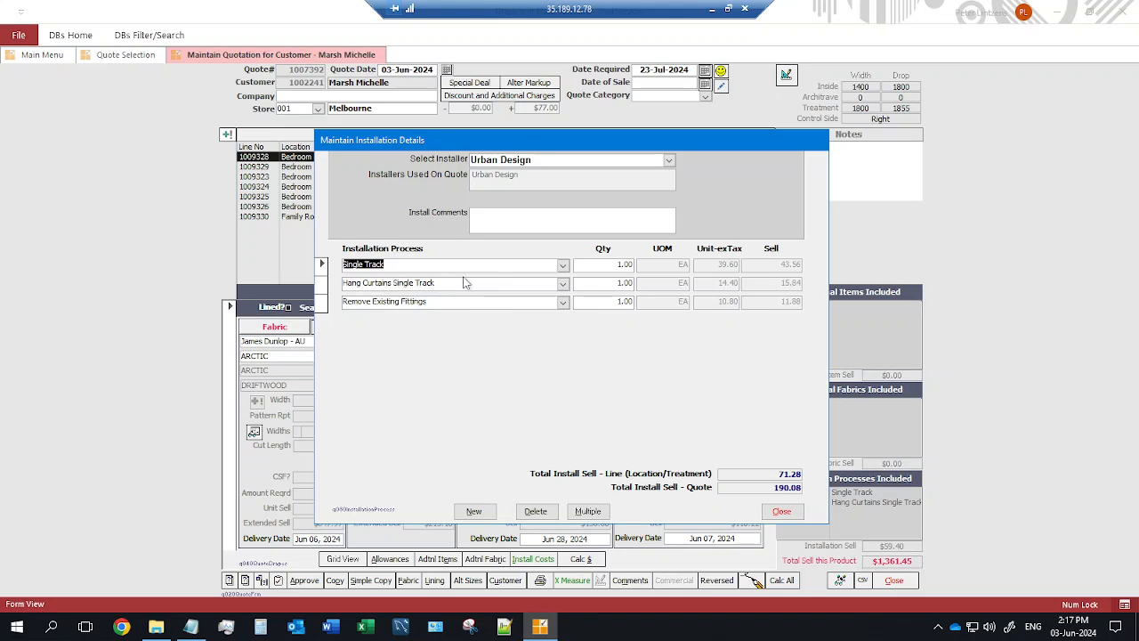
click(782, 512)
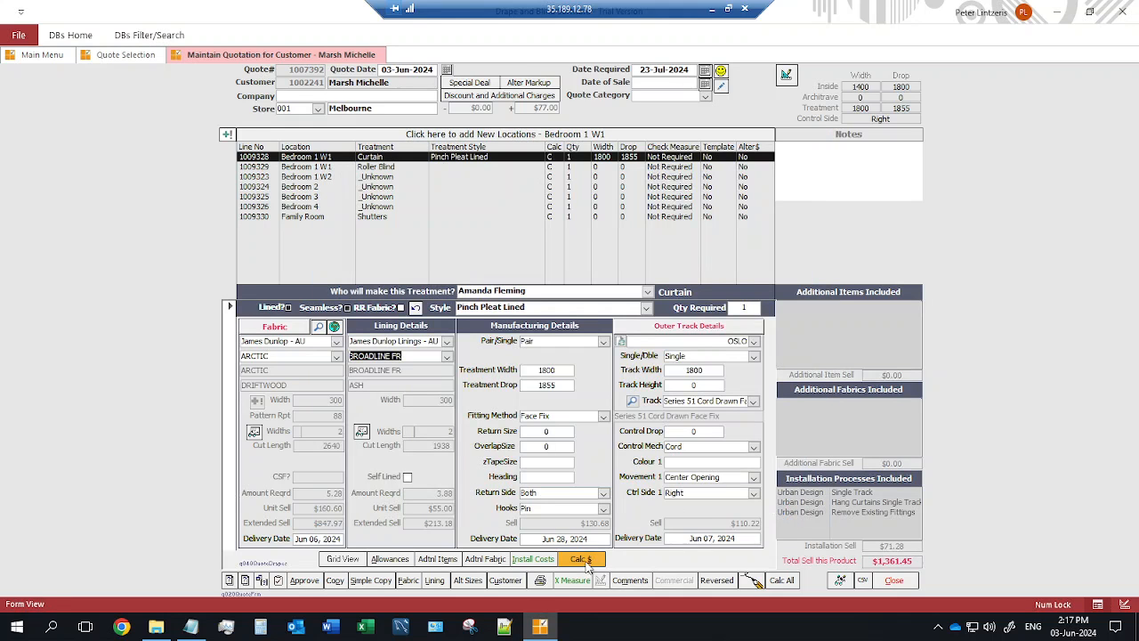
Recalculate the quote and set the Bedroom 1 W1 roller blind style to Sunscreen Group 1.
click(583, 559)
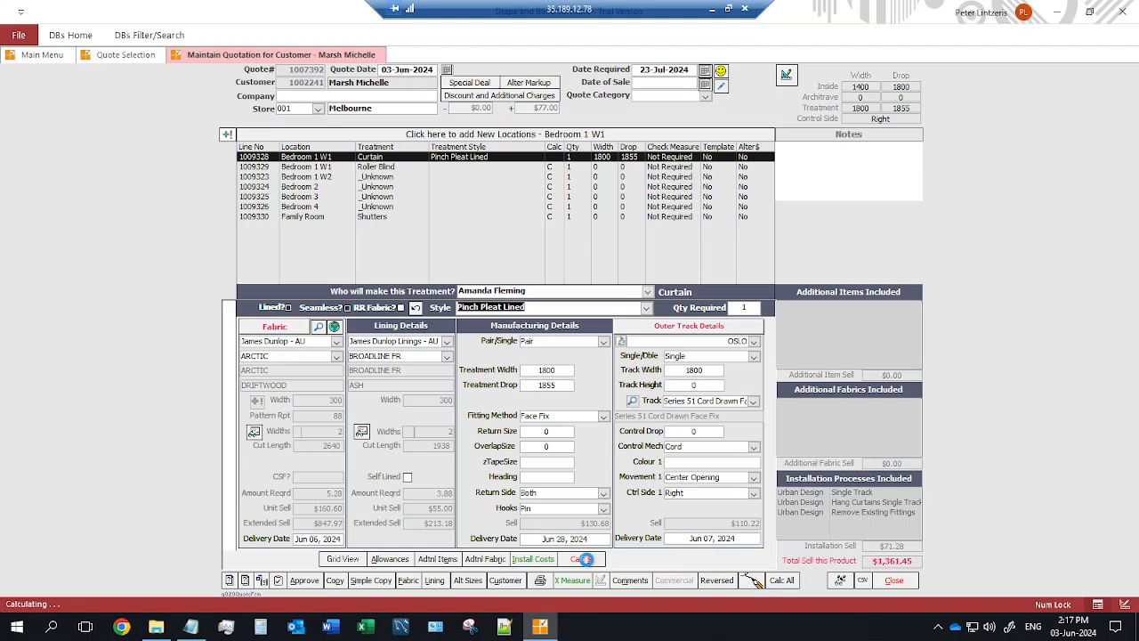
click(376, 167)
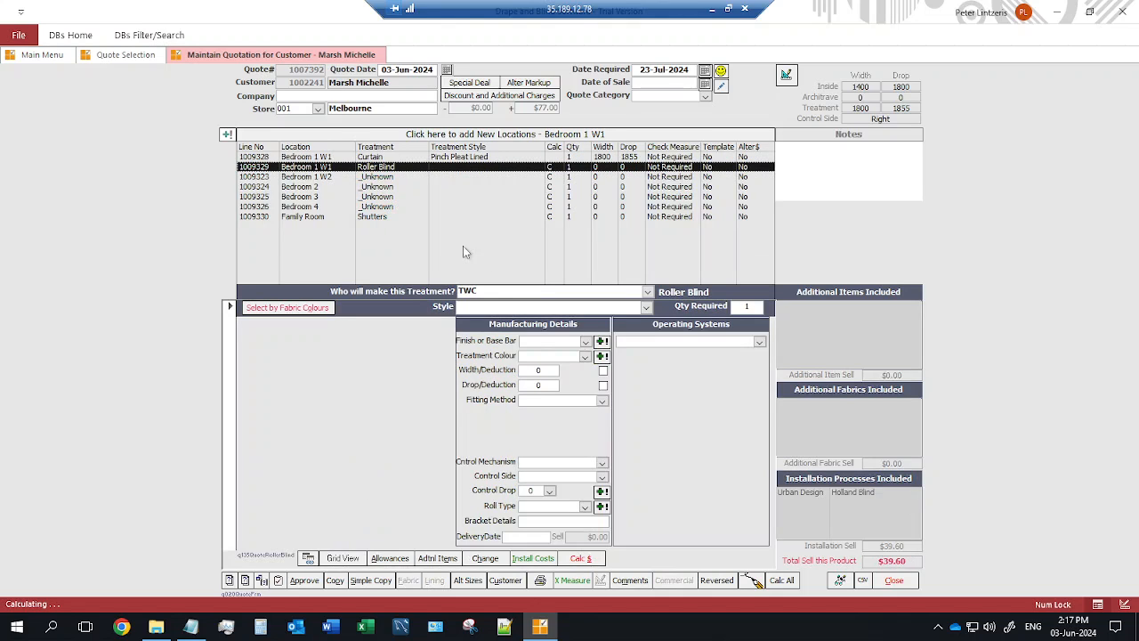
drag(535, 288, 423, 289)
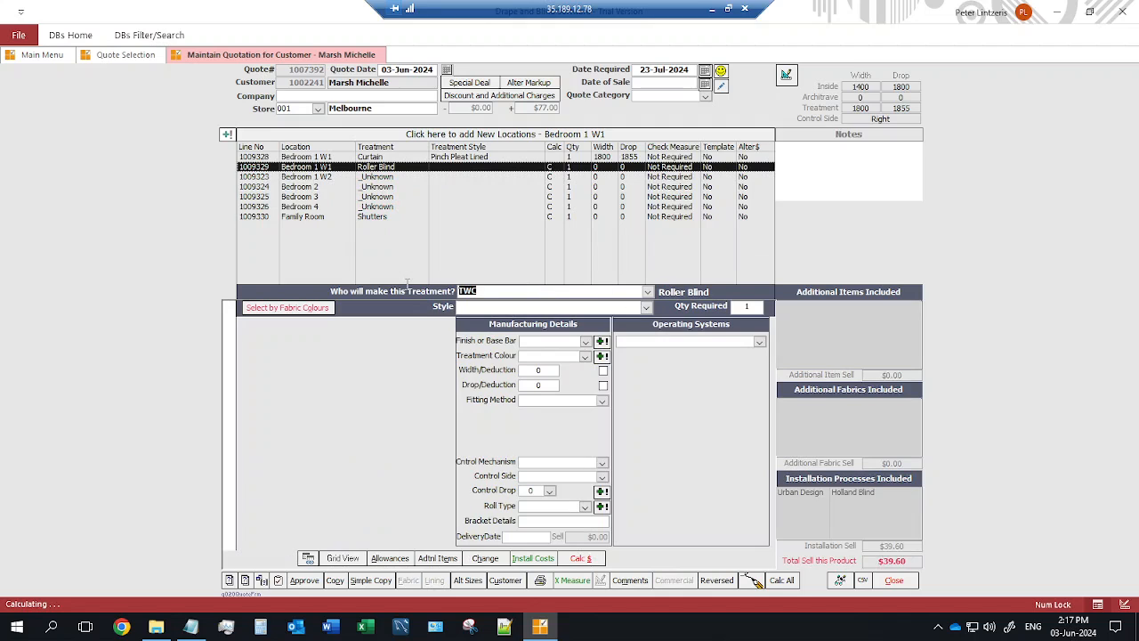
click(646, 308)
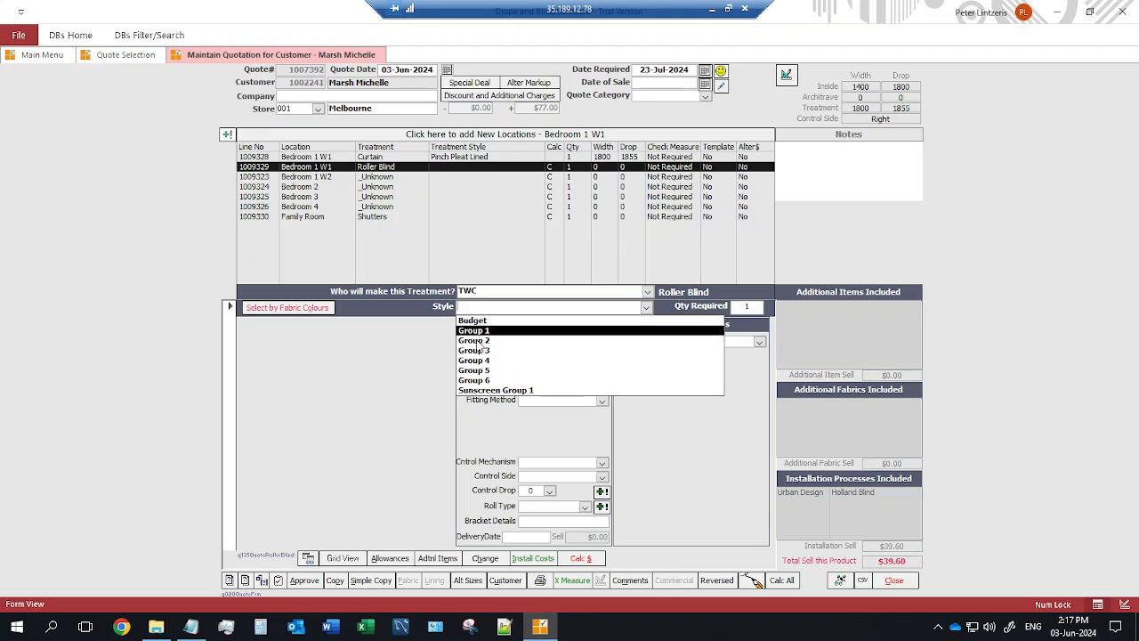
click(480, 390)
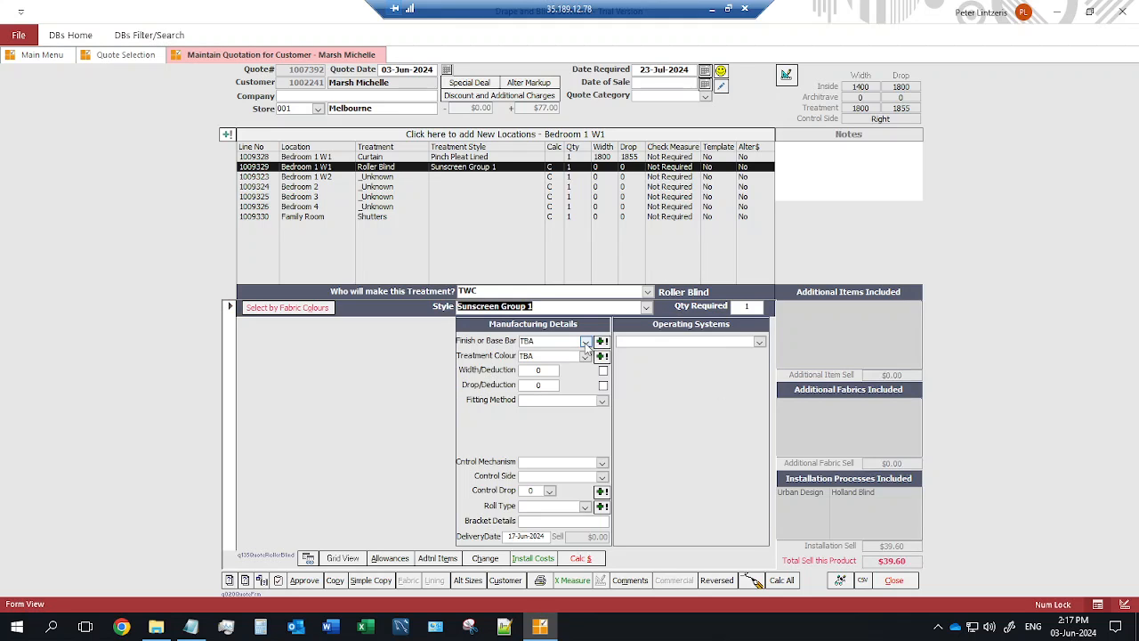
Give the blind an Oval Andised base bar and colour White, adding White to the colour list.
click(585, 341)
click(570, 355)
click(584, 356)
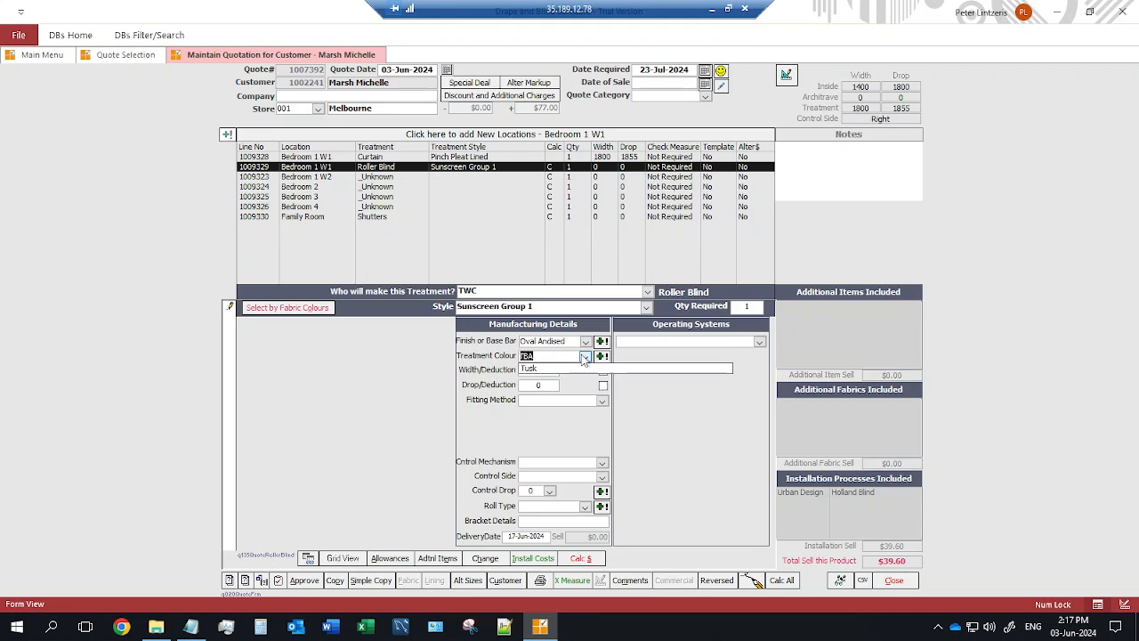
click(541, 369)
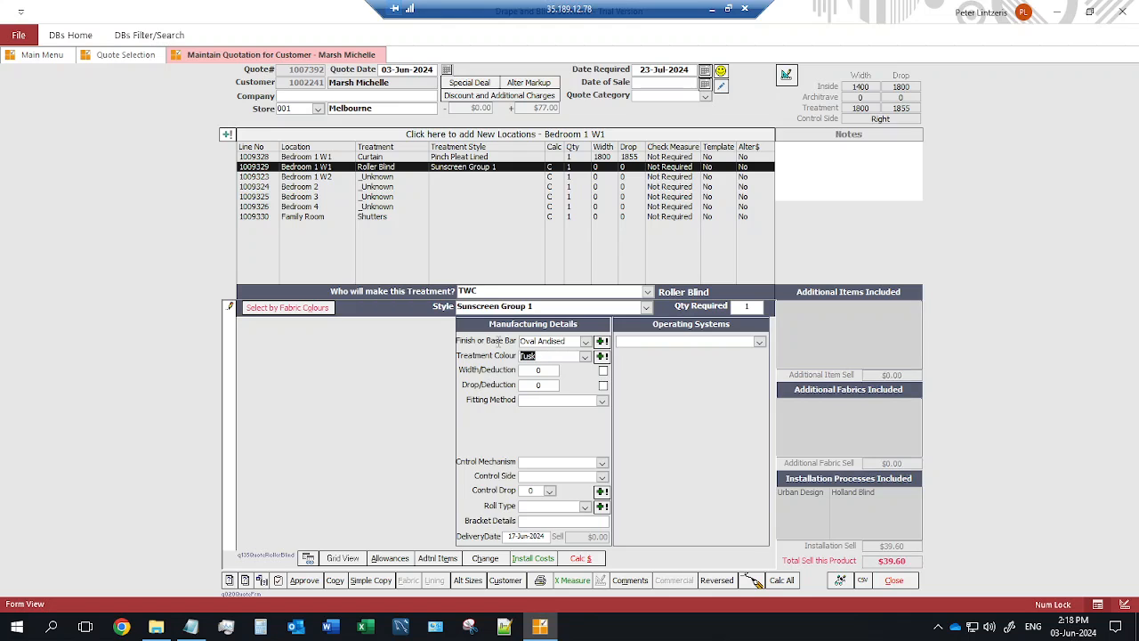
text(White)
click(603, 356)
click(614, 369)
click(585, 356)
click(588, 361)
Size the blind 1400 × 1800 with Chain Plastic White control, auto control drop and Reverse roll.
double_click(873, 86)
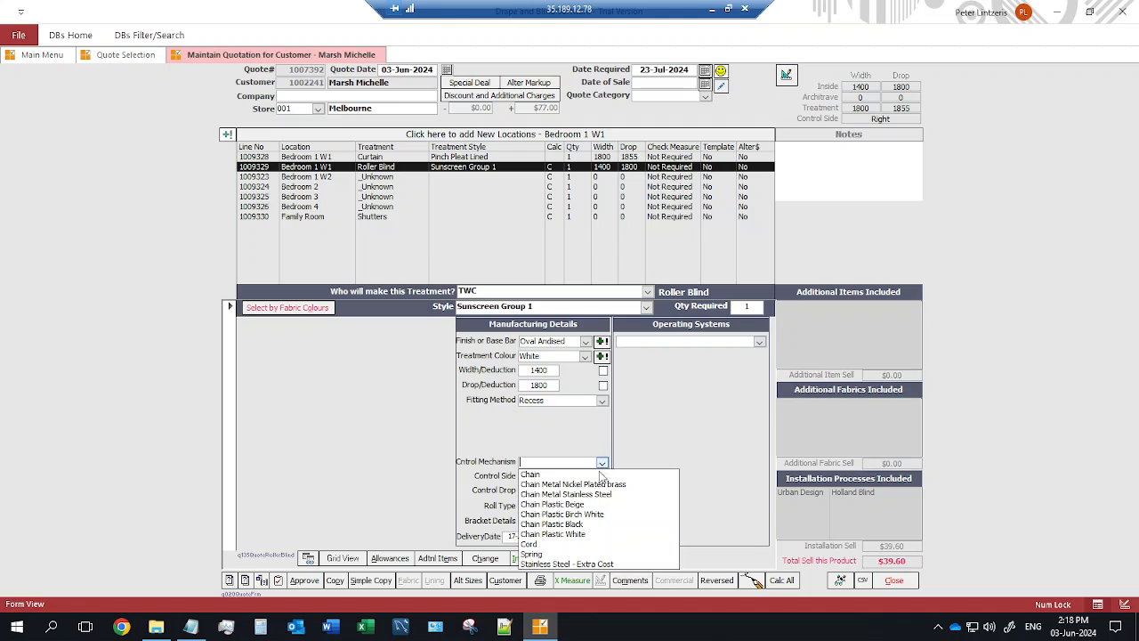
click(574, 534)
click(549, 493)
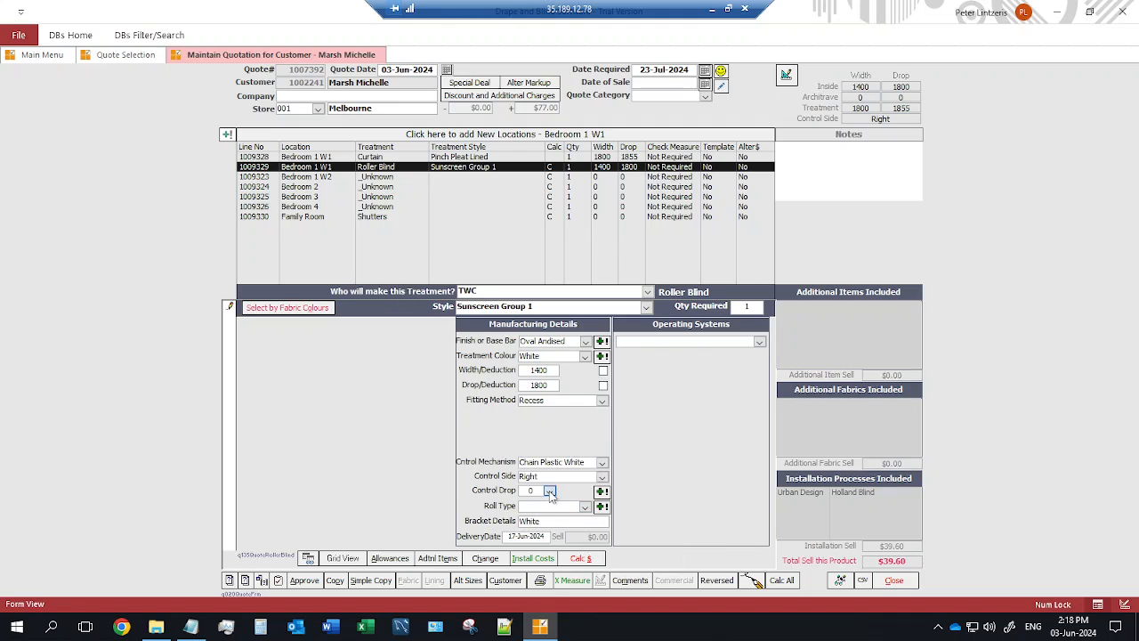
click(549, 494)
click(602, 490)
click(642, 373)
click(585, 506)
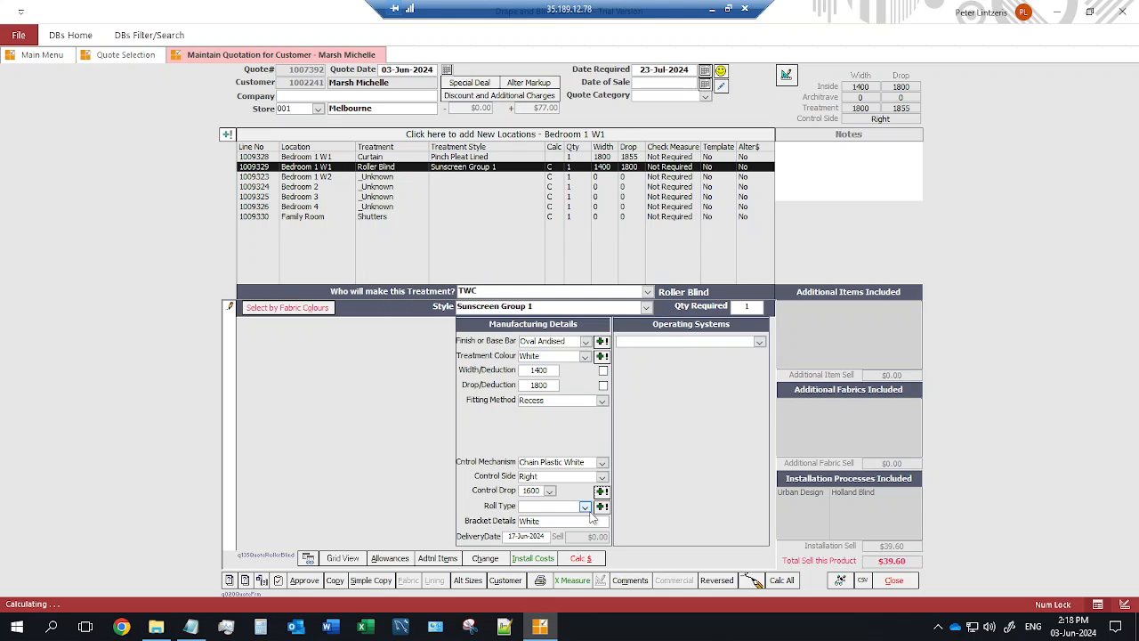
click(549, 532)
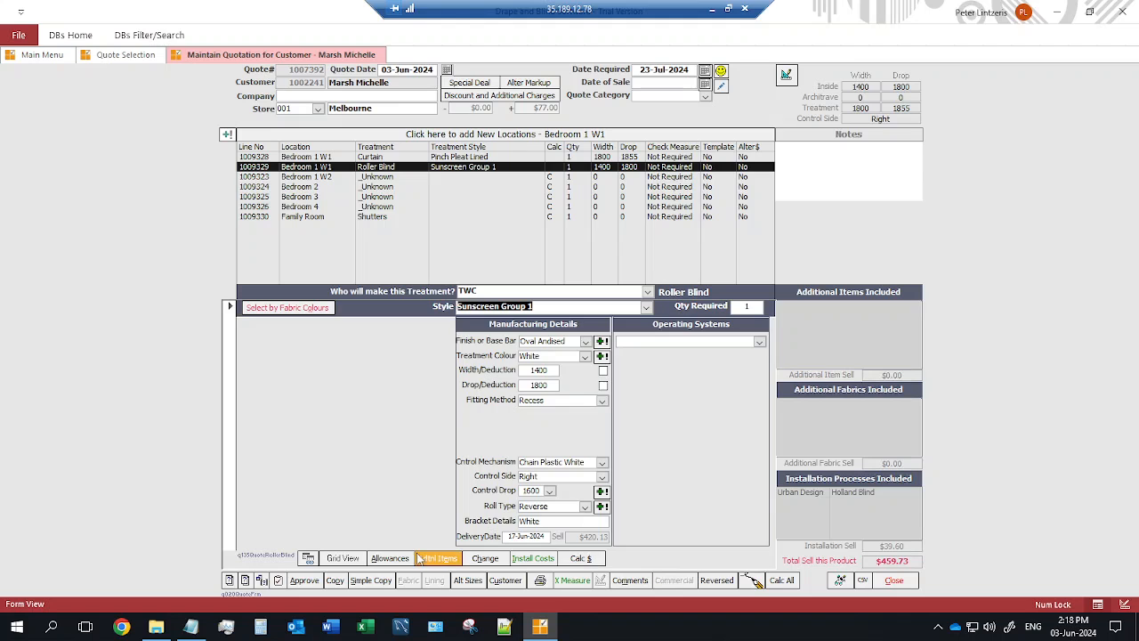
click(370, 579)
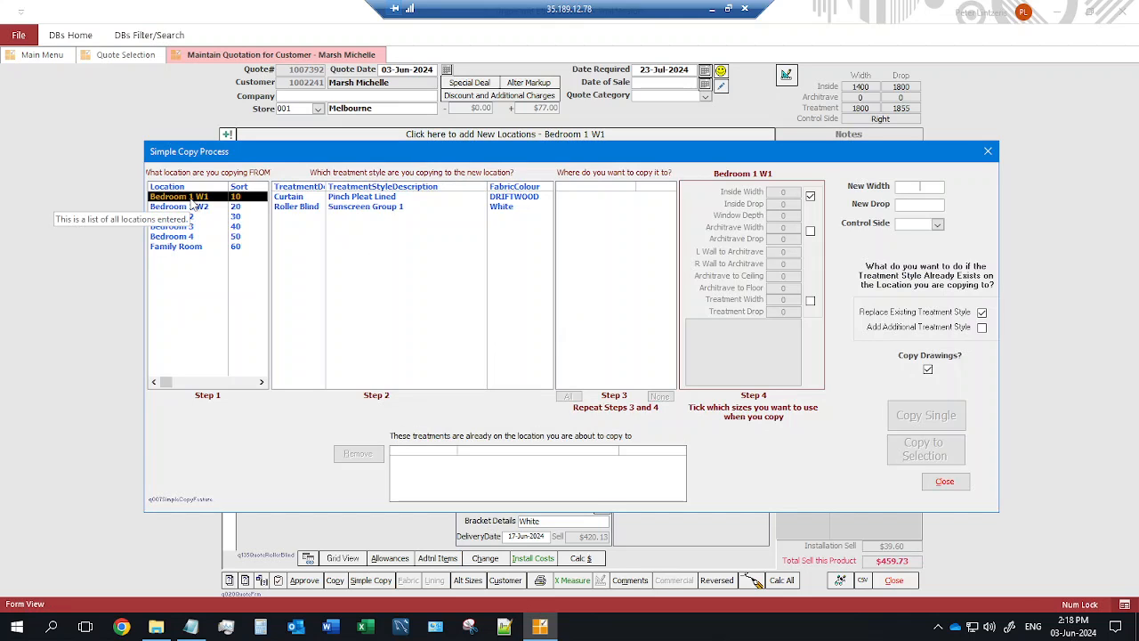
Copy the Pinch Pleat Lined curtain at treatment width to Bedroom 1 W2 and Bedrooms 2, 3 and 4.
click(337, 198)
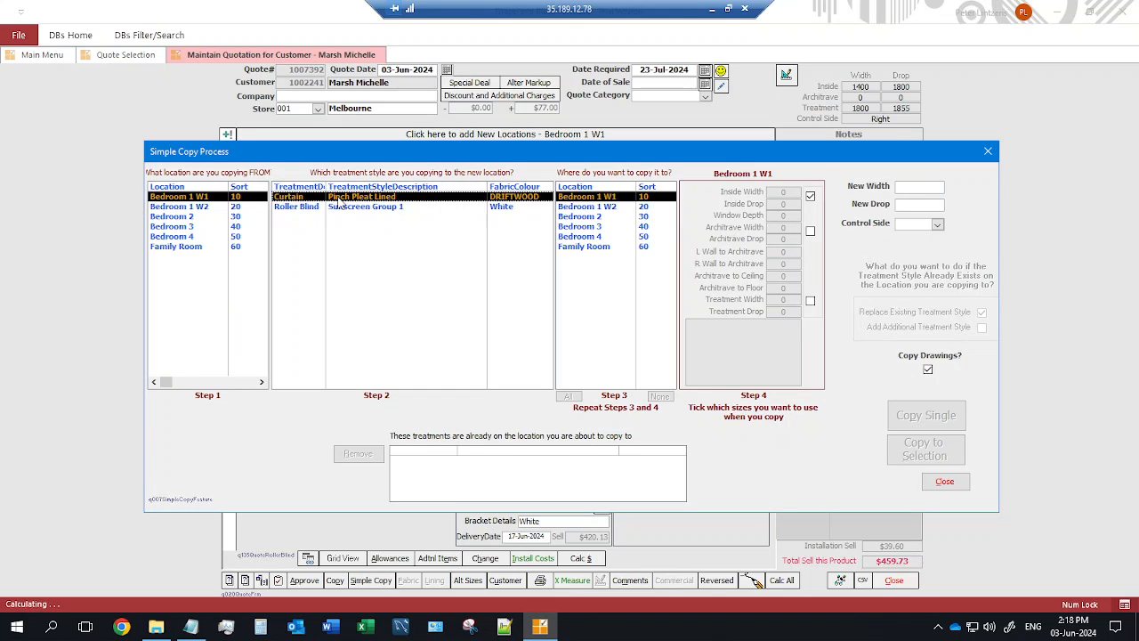
click(570, 208)
click(579, 217)
click(580, 227)
click(580, 236)
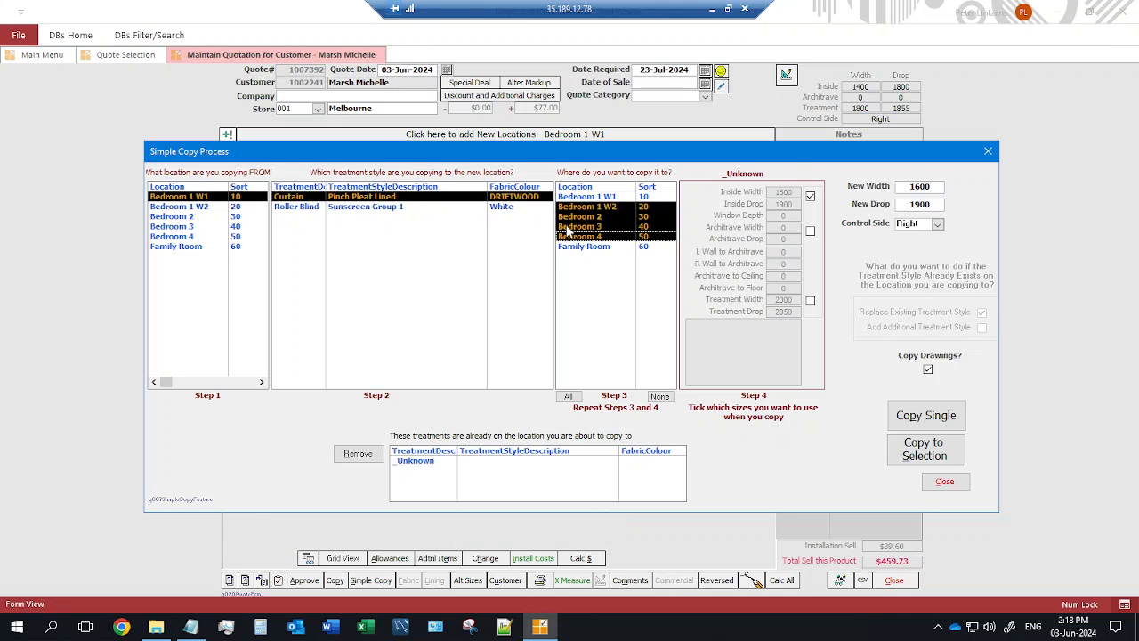
click(810, 301)
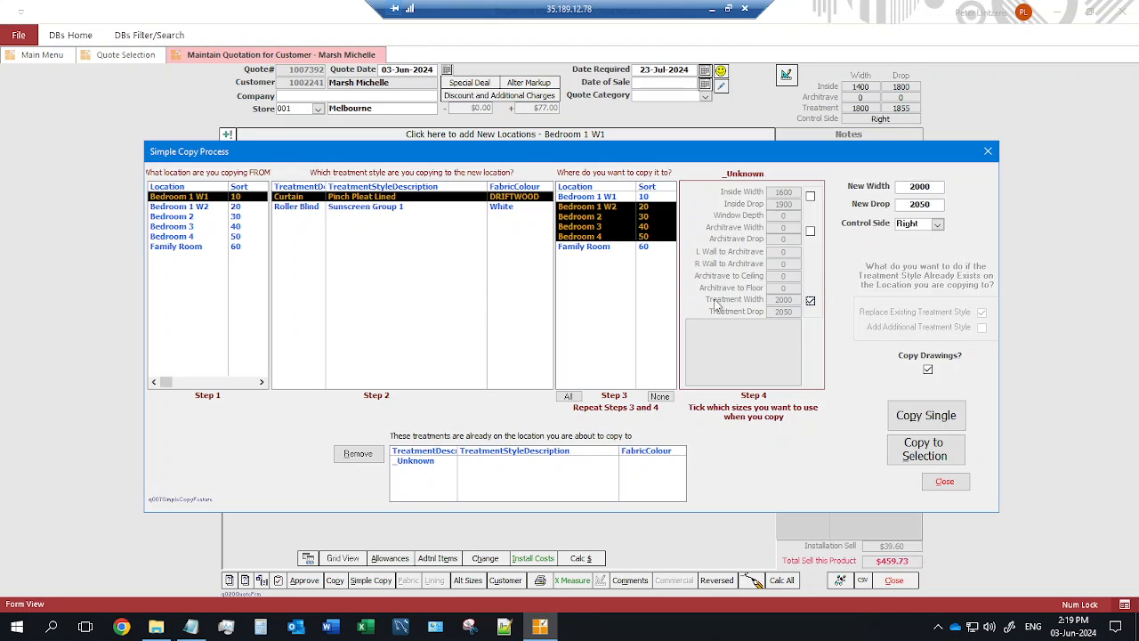
click(919, 454)
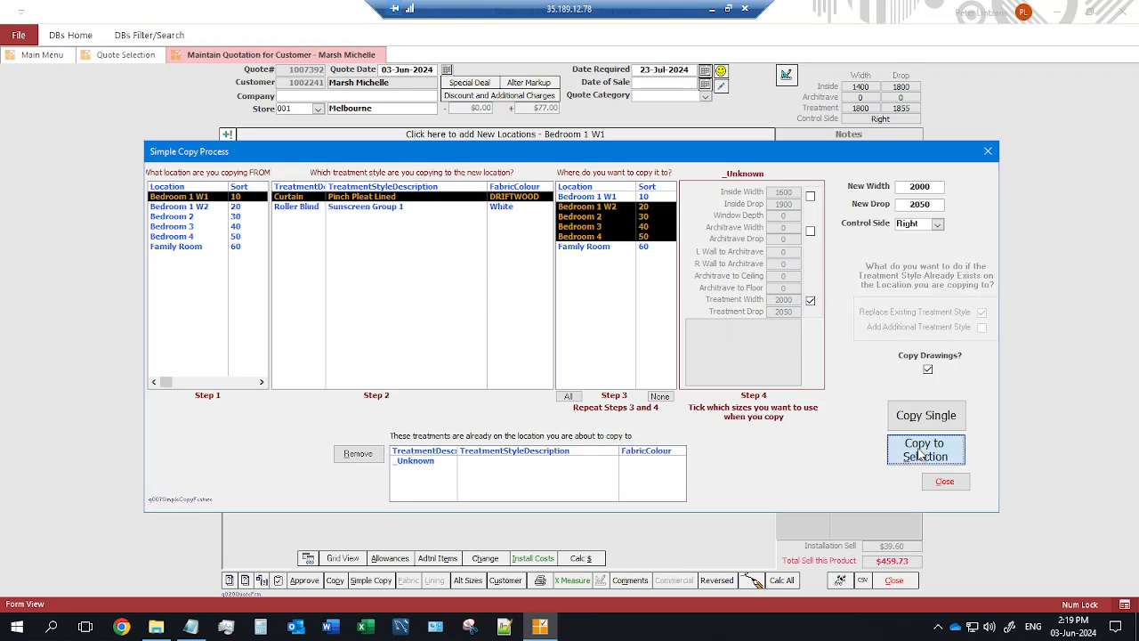
click(623, 363)
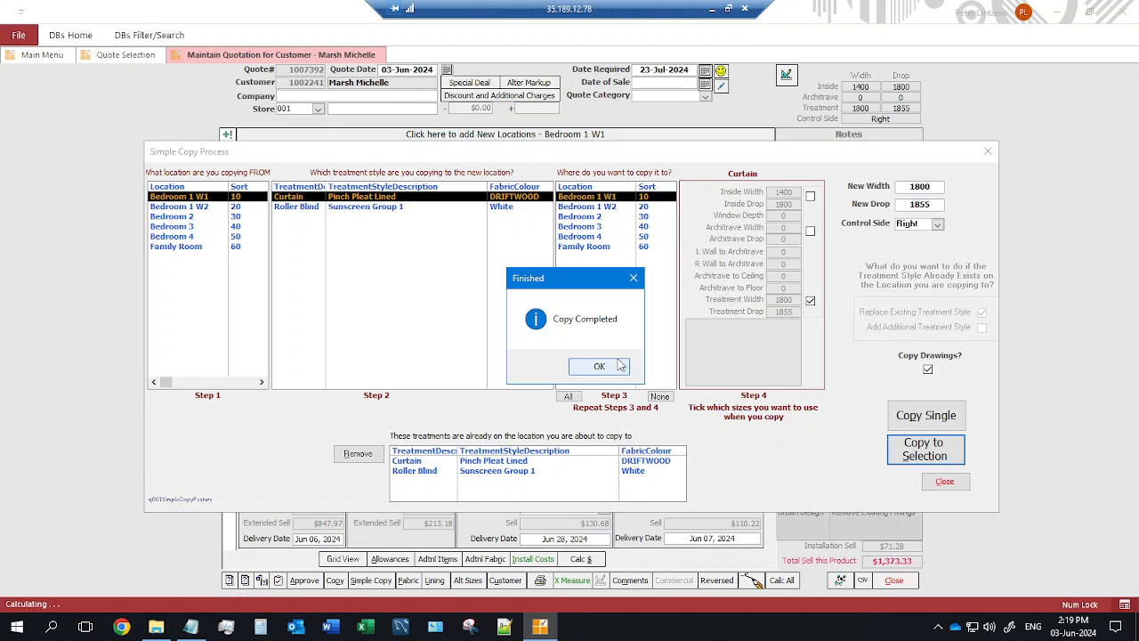
Copy the Sunscreen Group 1 roller blind at inside width to Bedroom 1 W2 and Bedroom 4.
click(617, 359)
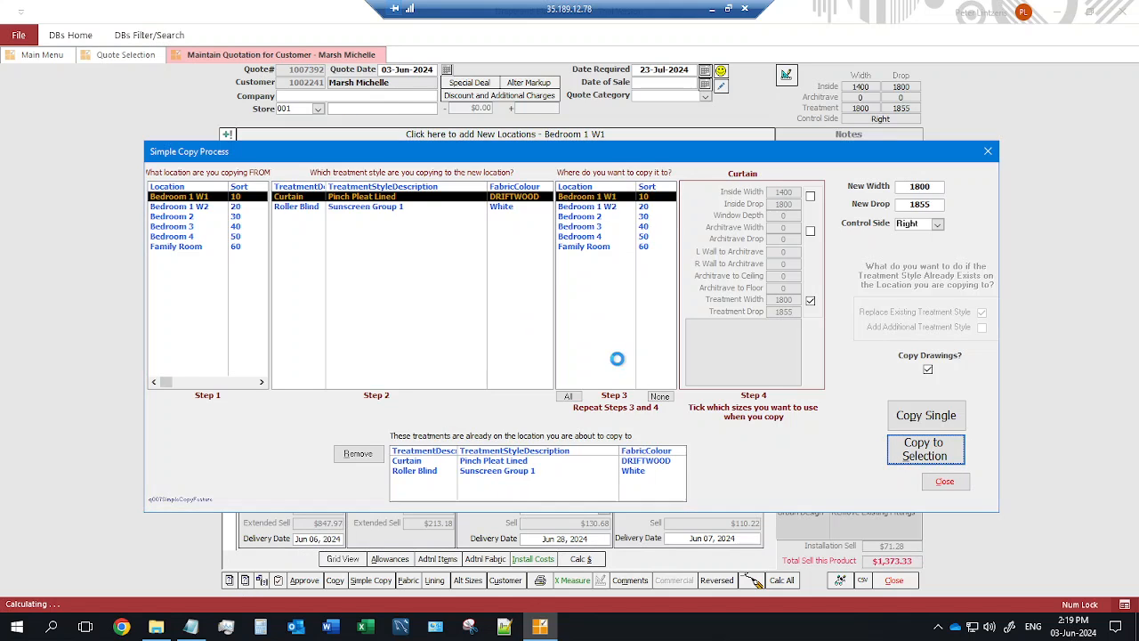
click(365, 206)
click(612, 208)
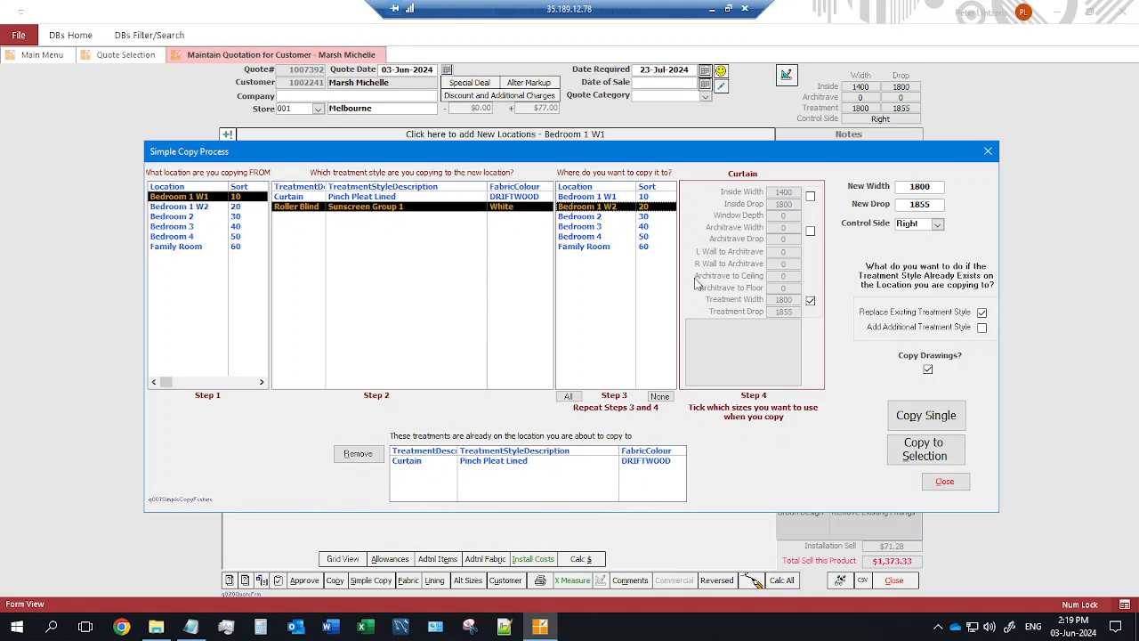
click(594, 236)
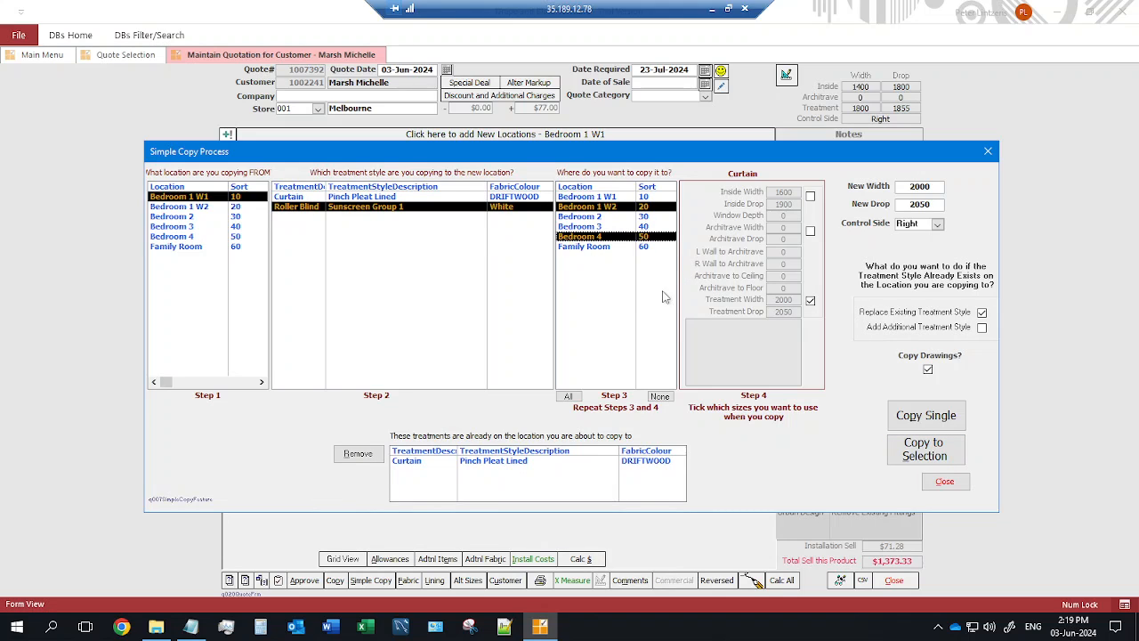
click(809, 196)
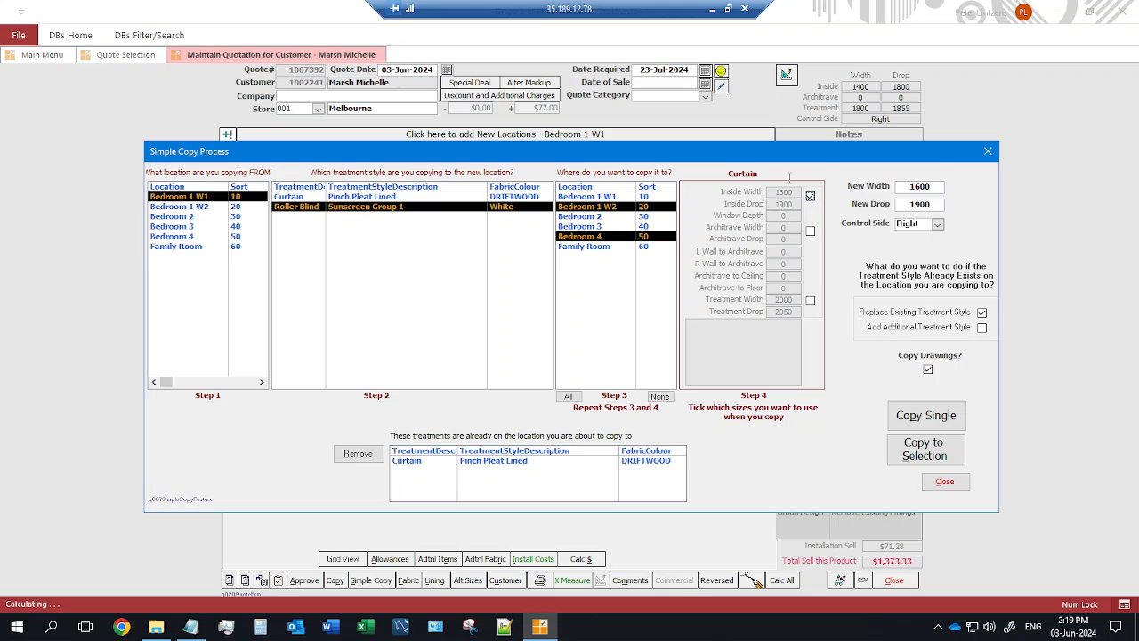
click(927, 454)
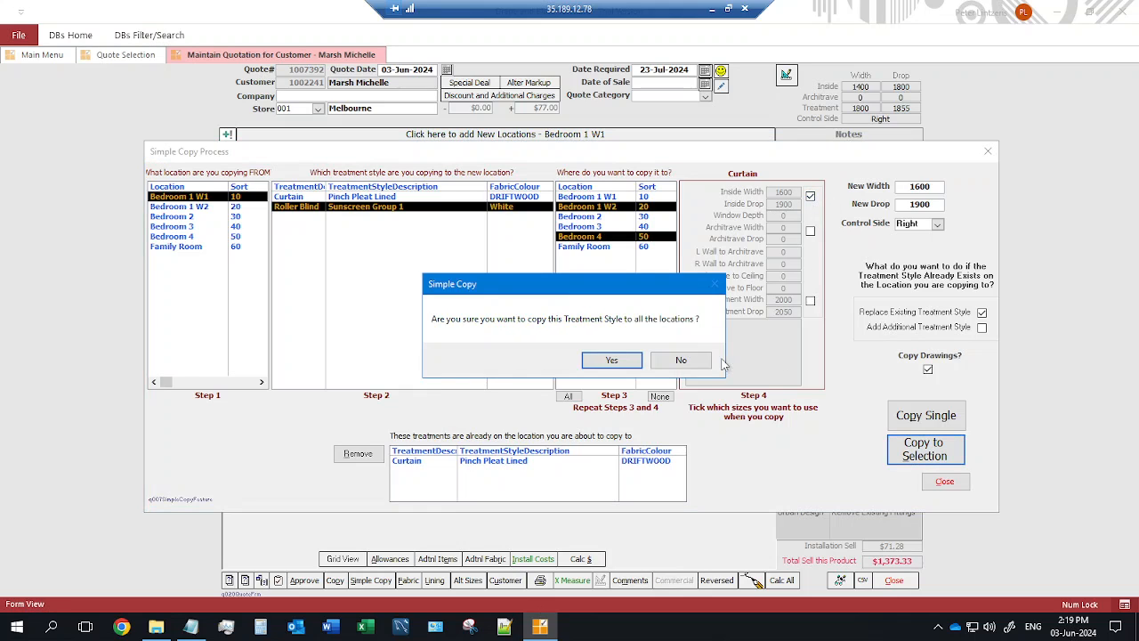
click(631, 363)
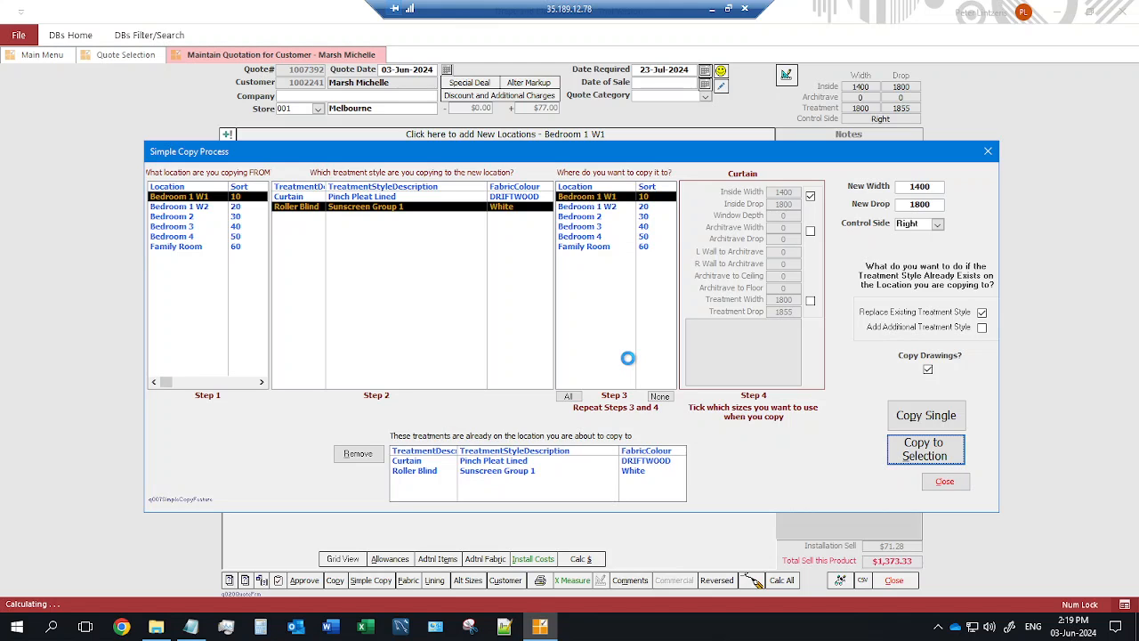
click(598, 364)
click(944, 480)
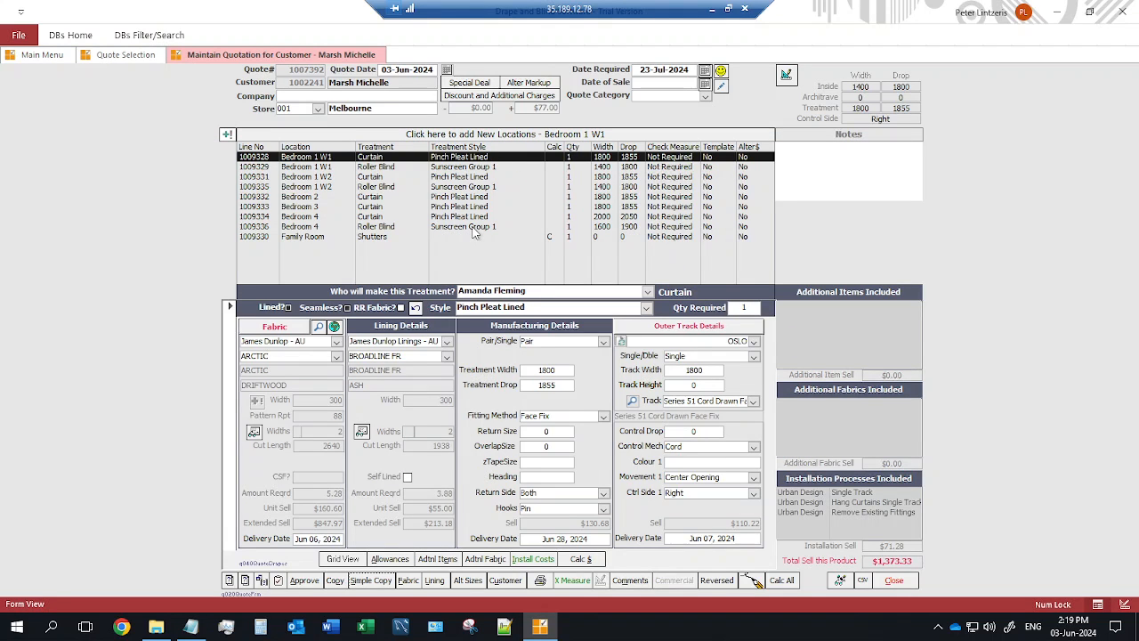
Make the Family Room shutters Luxaflex Showcase in the Classic Timber style.
click(374, 236)
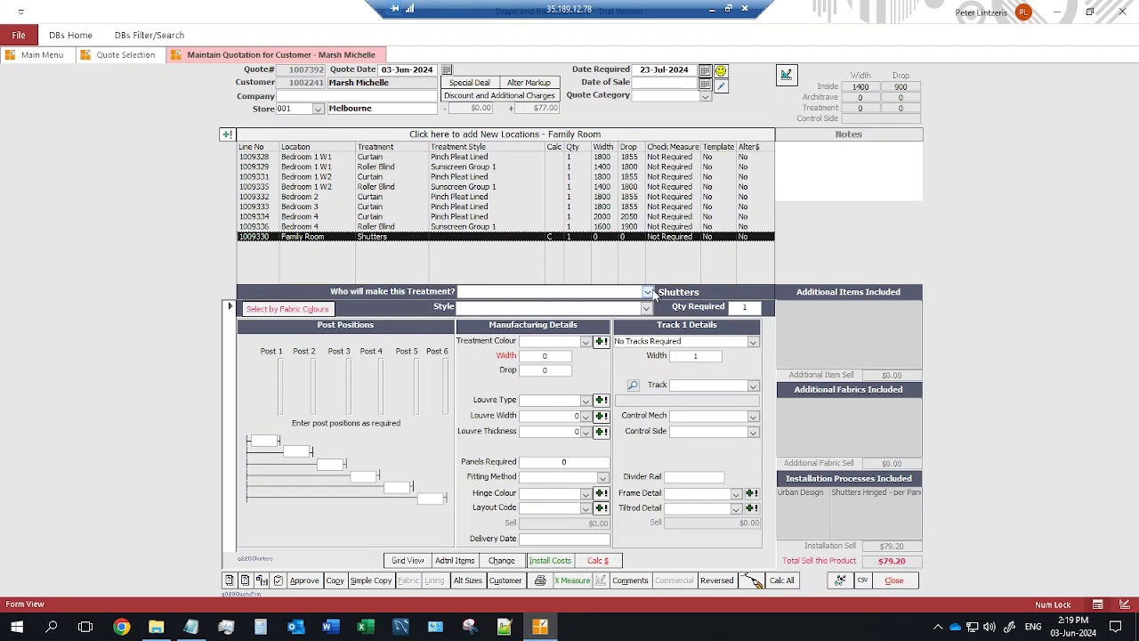
click(648, 292)
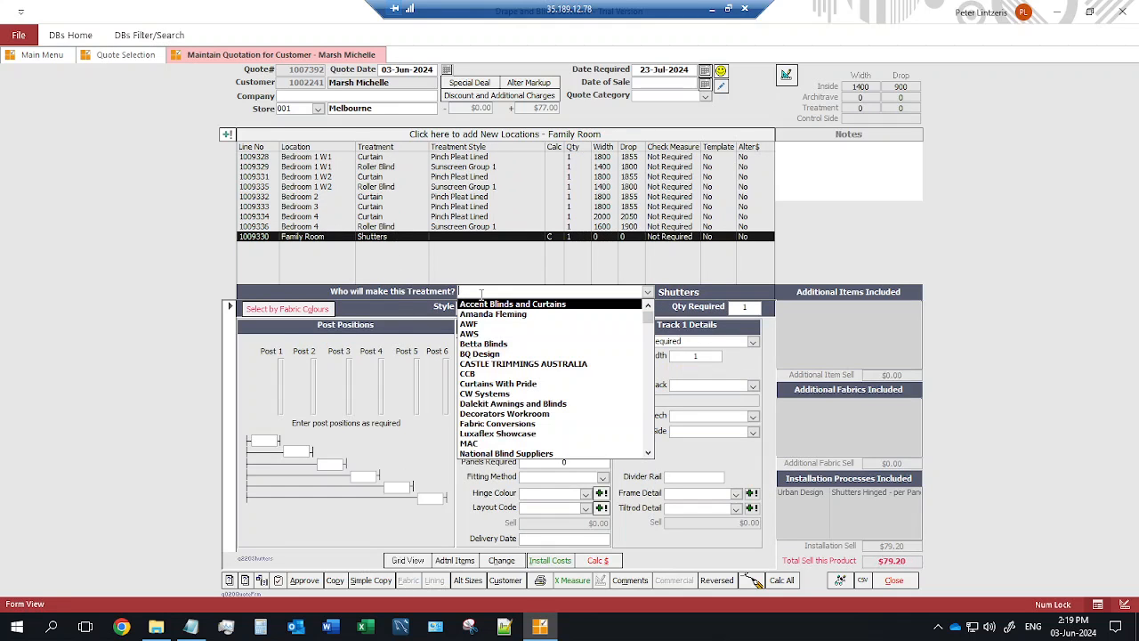
click(503, 434)
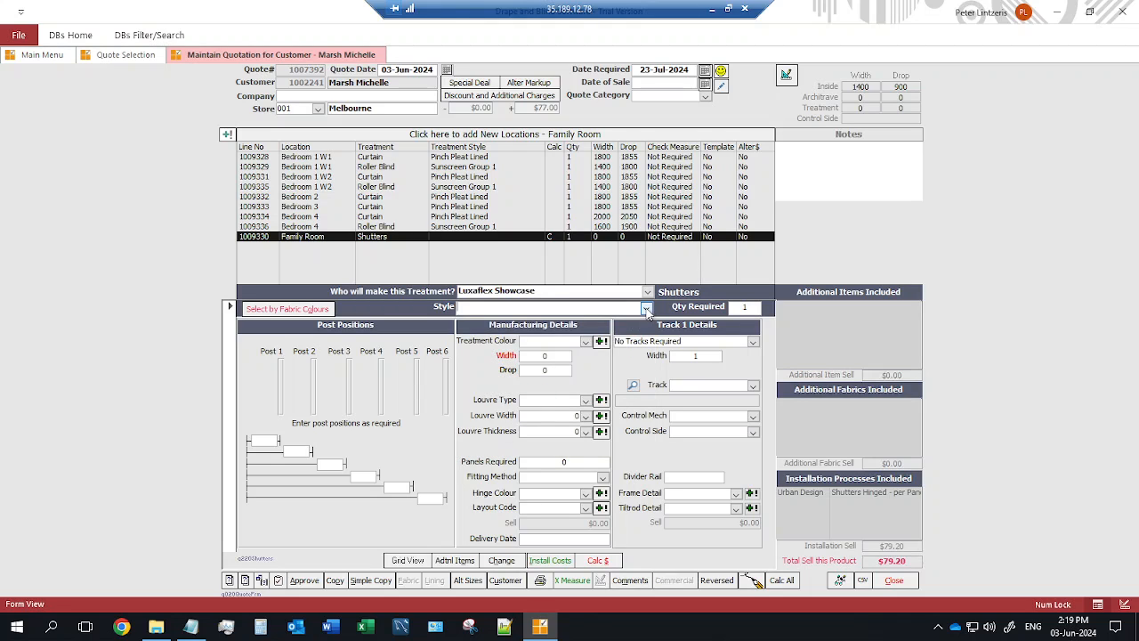
click(646, 308)
click(498, 332)
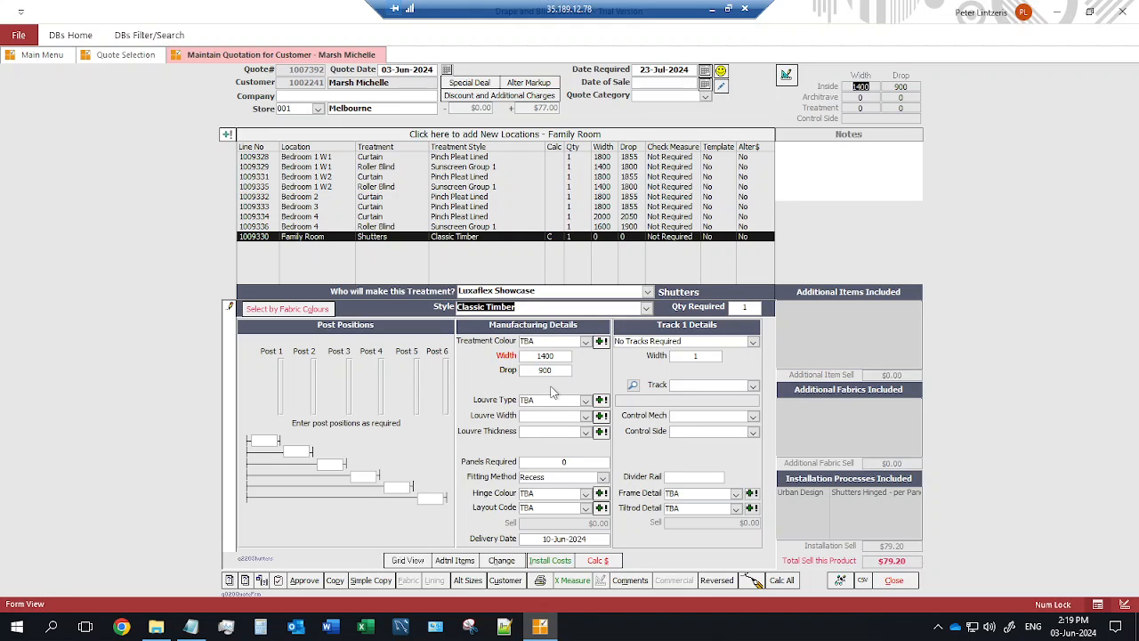
Enter 4 panels with Elliptical louvres, 63 louvre width, and save a louvre thickness.
click(564, 458)
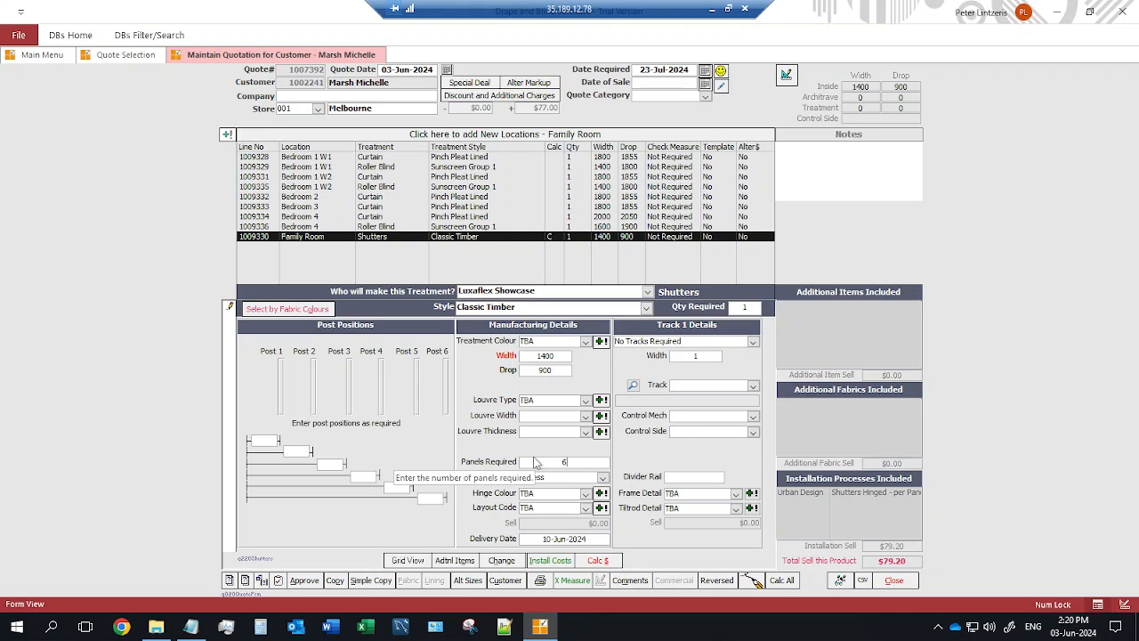
text(4)
click(586, 402)
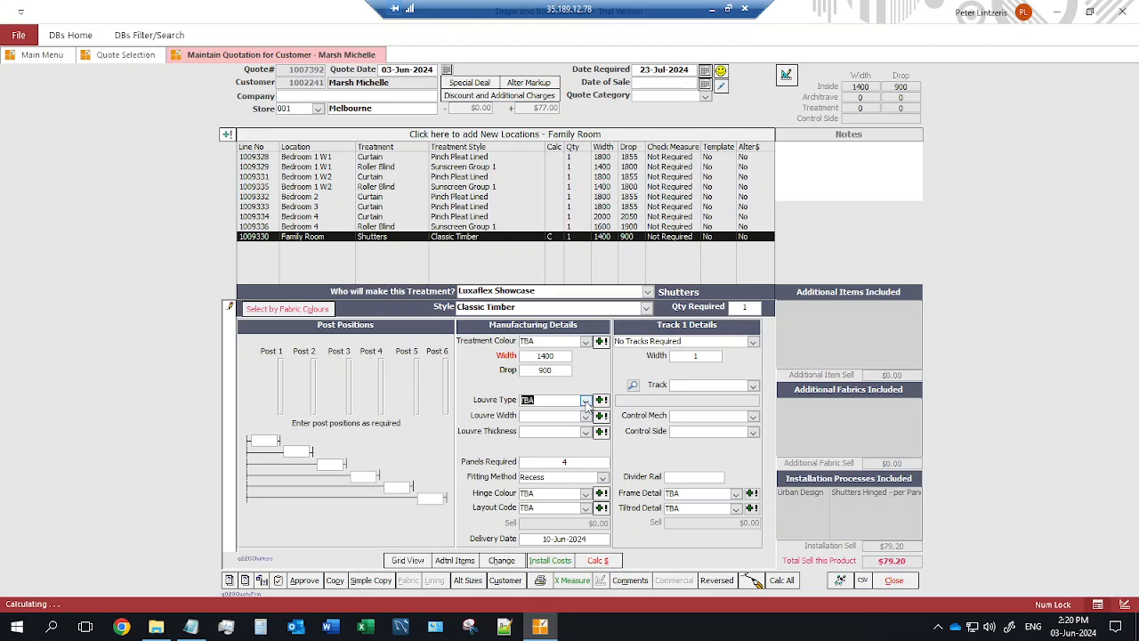
click(570, 412)
click(586, 415)
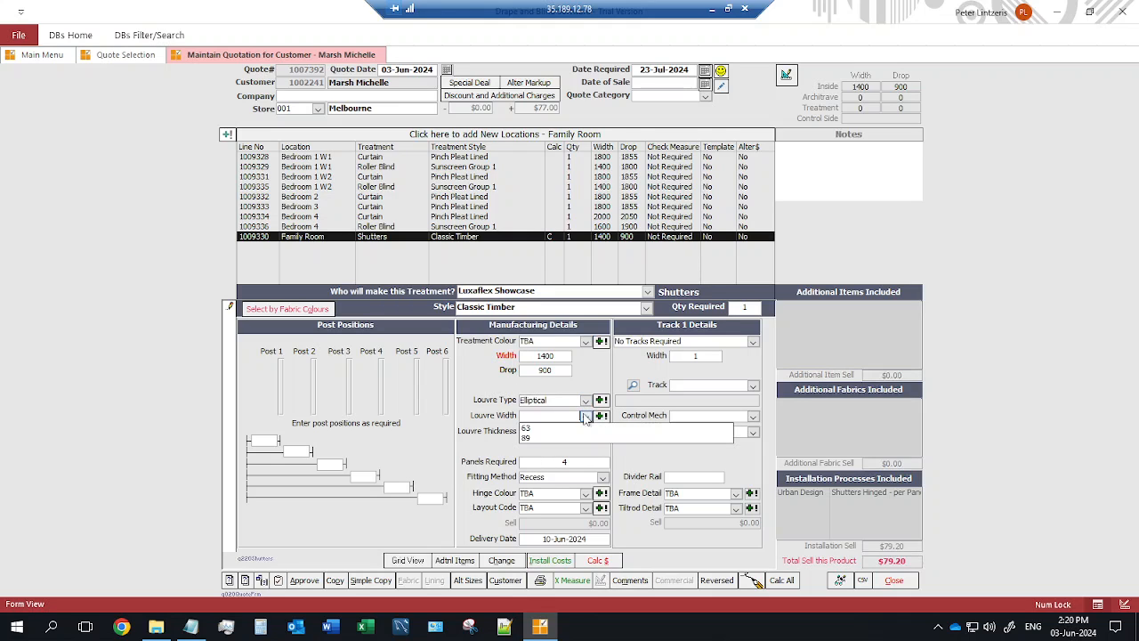
click(580, 428)
click(586, 433)
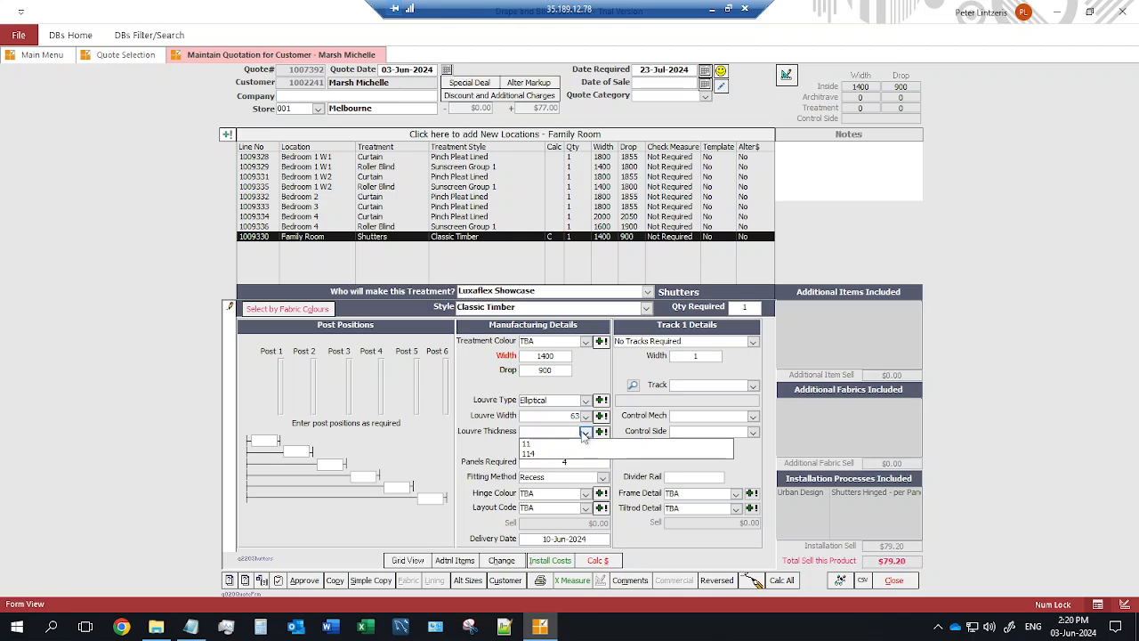
click(538, 445)
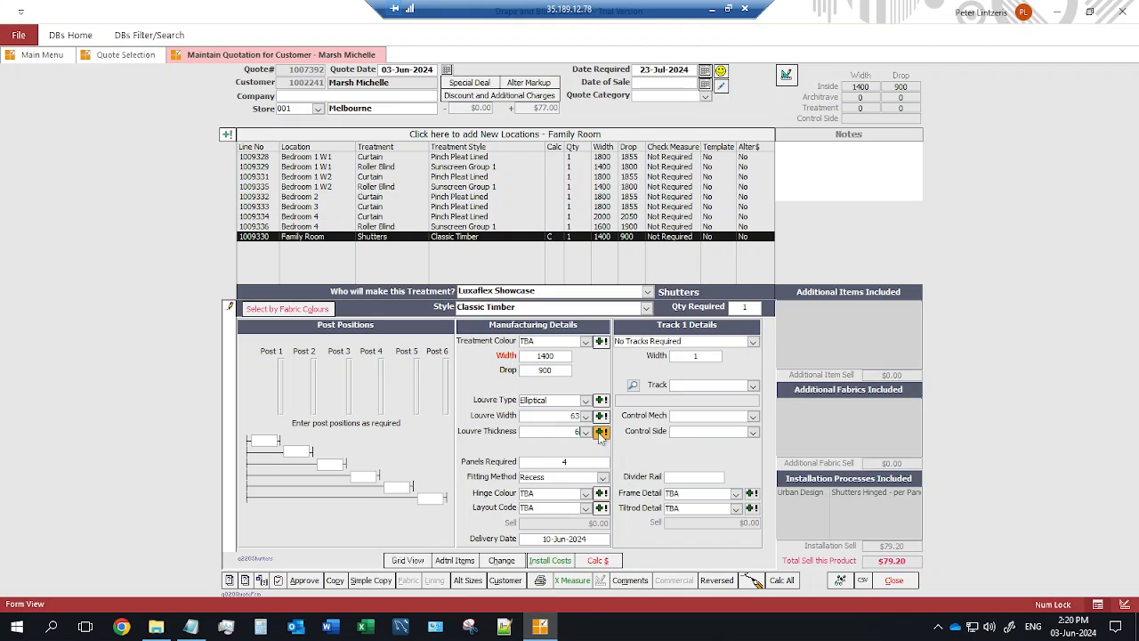
click(602, 432)
click(626, 380)
Set White hinges and LRL layout, then calculate the shutter price with no track.
click(586, 493)
click(548, 506)
click(586, 507)
click(547, 521)
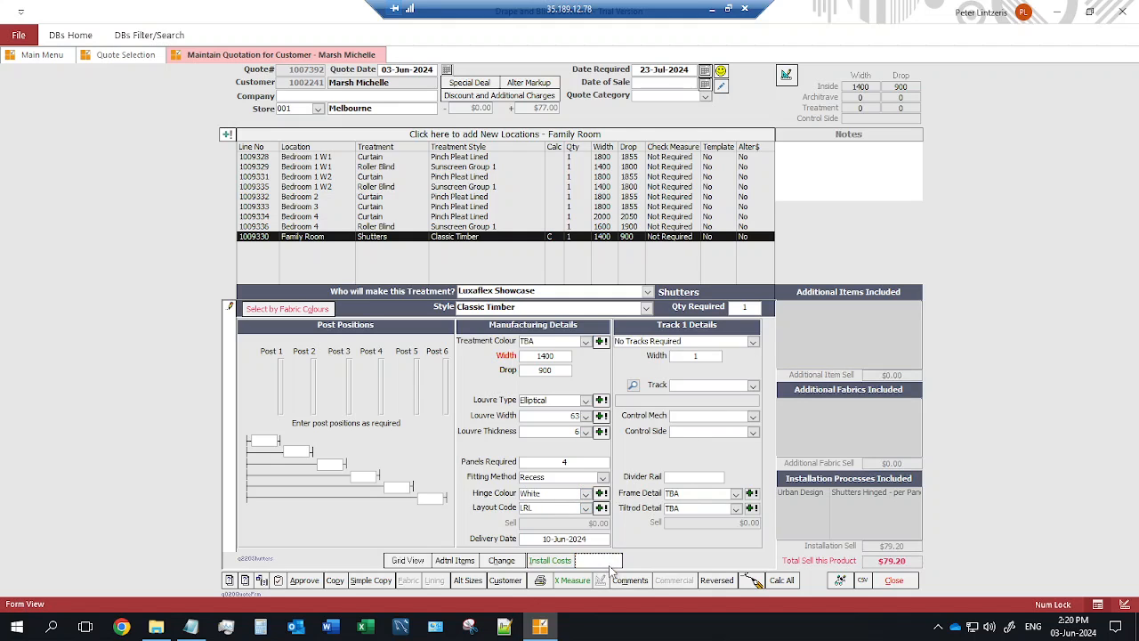
click(597, 561)
click(614, 362)
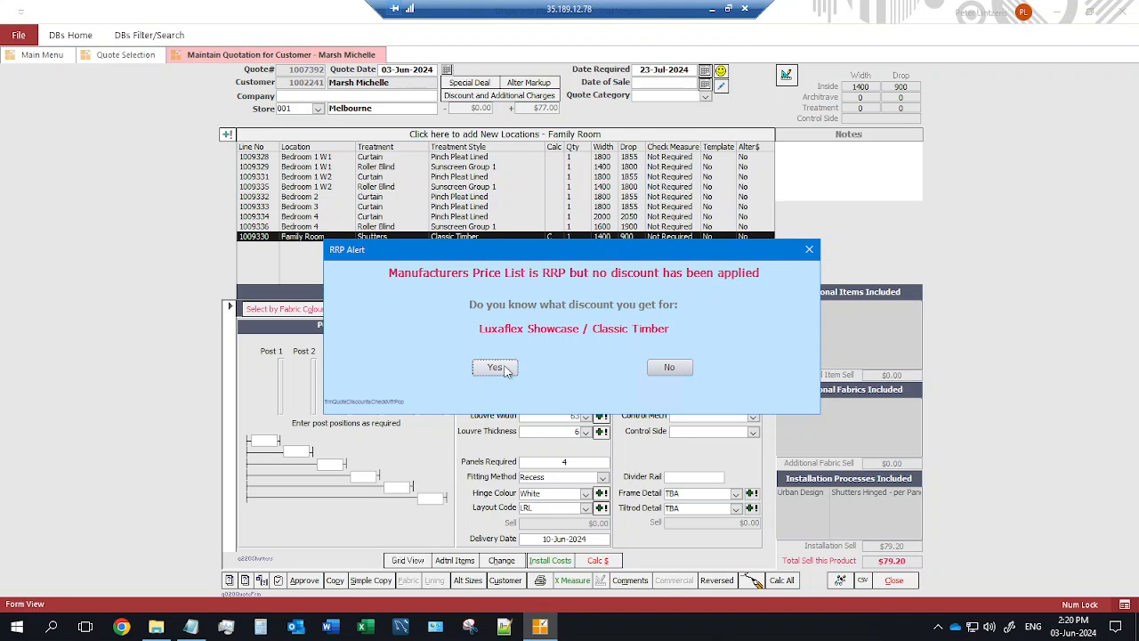
Confirm the supplier discount is known and apply -35, giving the shutters $1,320.30.
click(504, 368)
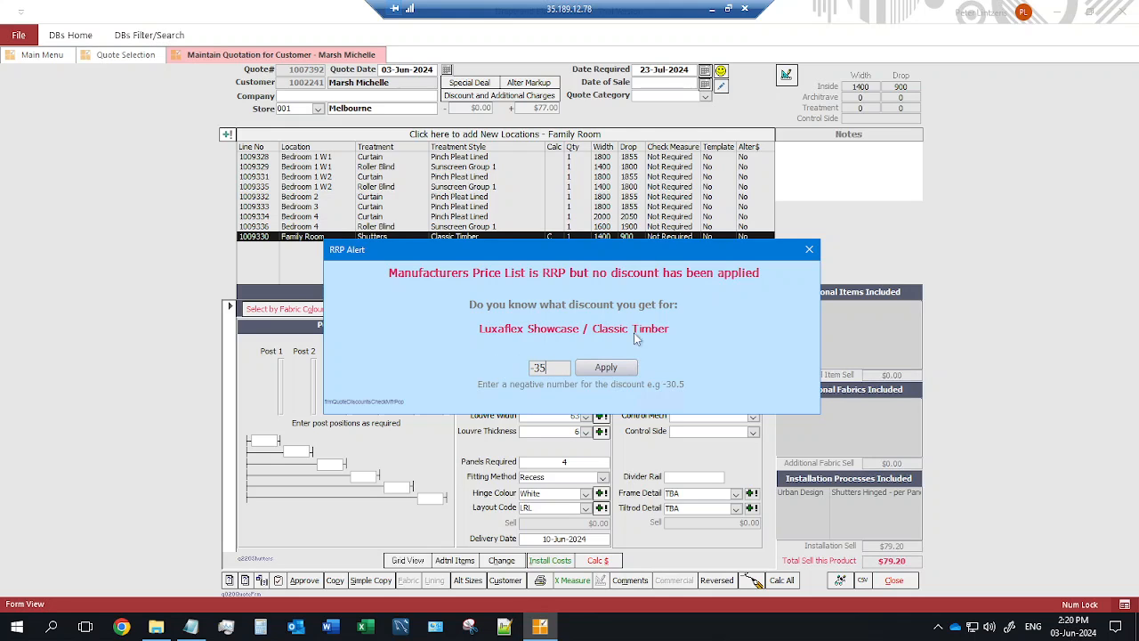
click(604, 369)
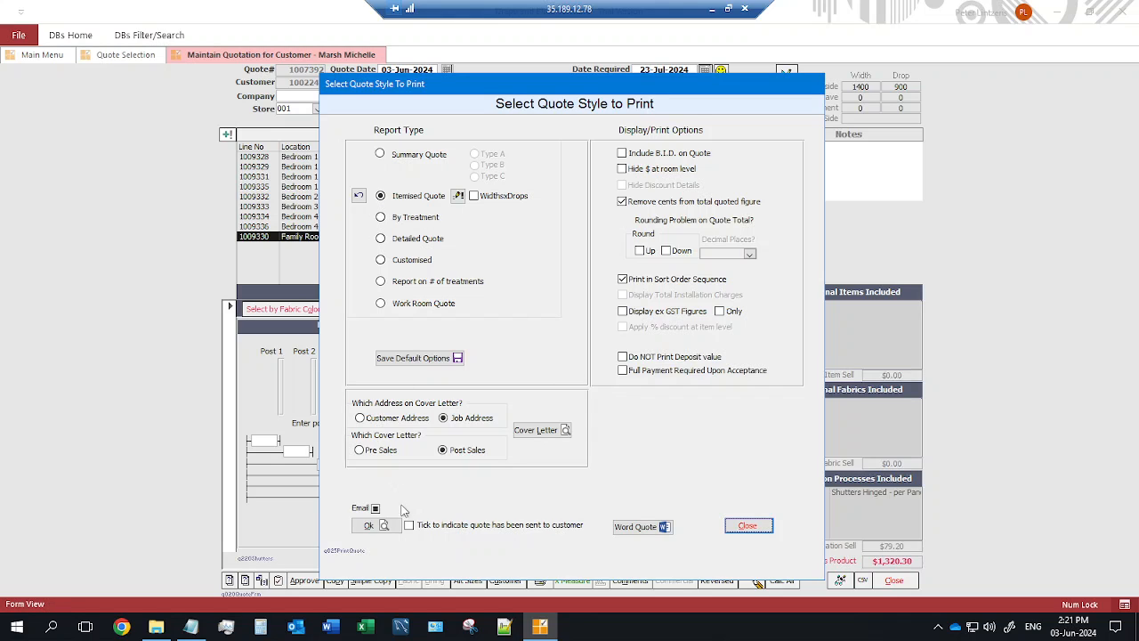
Generate Itemised Quote 1007392 as a print preview.
click(377, 527)
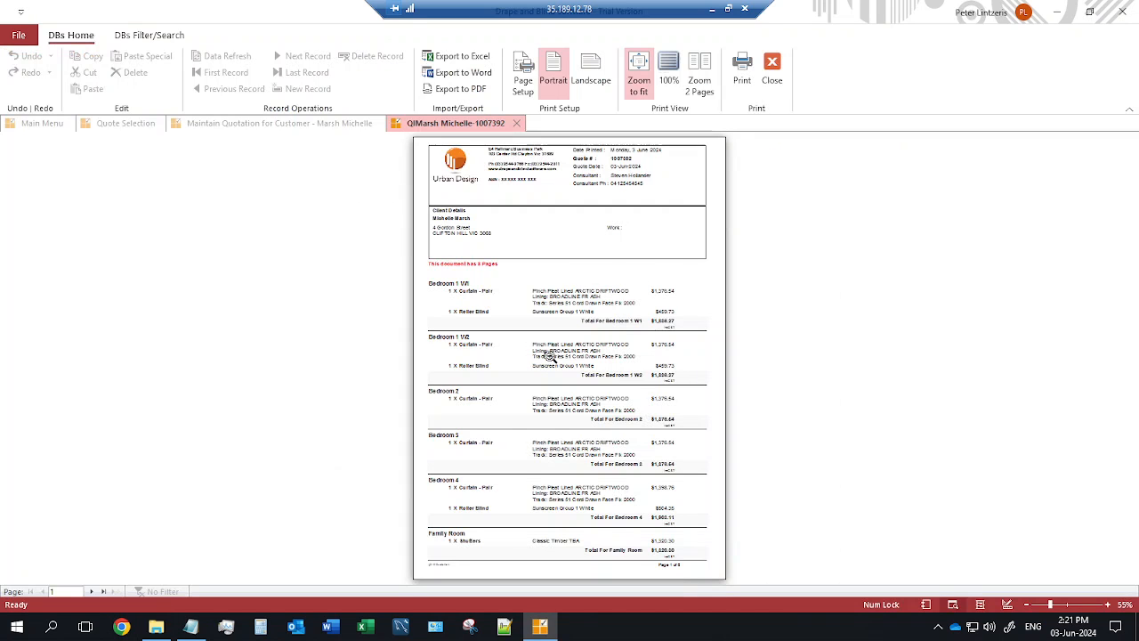
Zoom the quote preview to 100% and go to page 2 with the signature box.
click(549, 356)
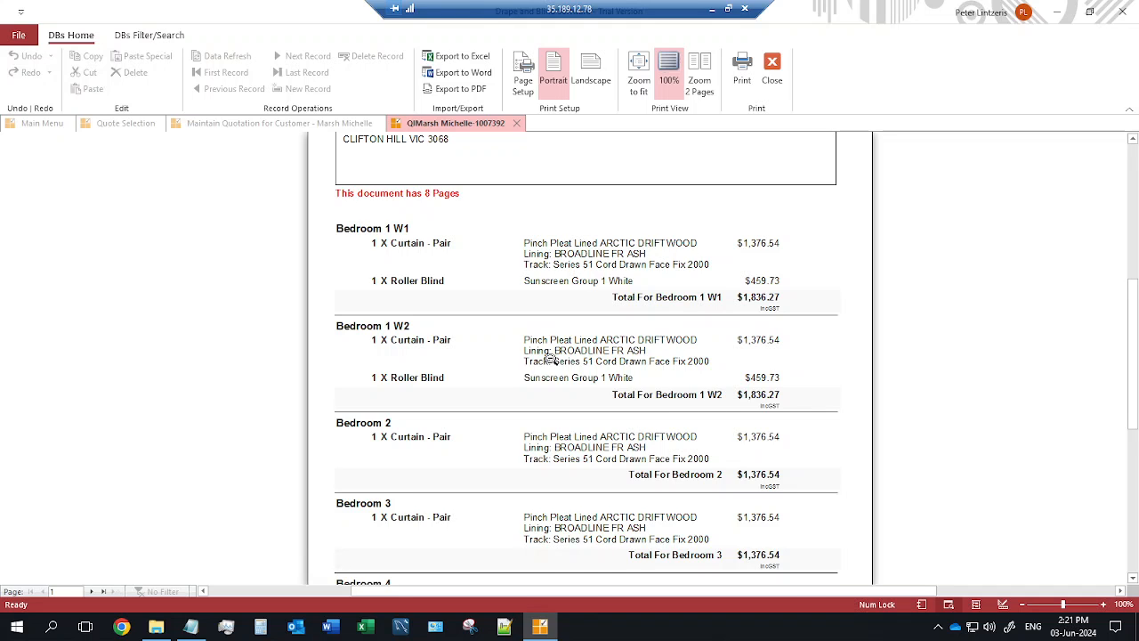
scroll(551, 358, down, 1)
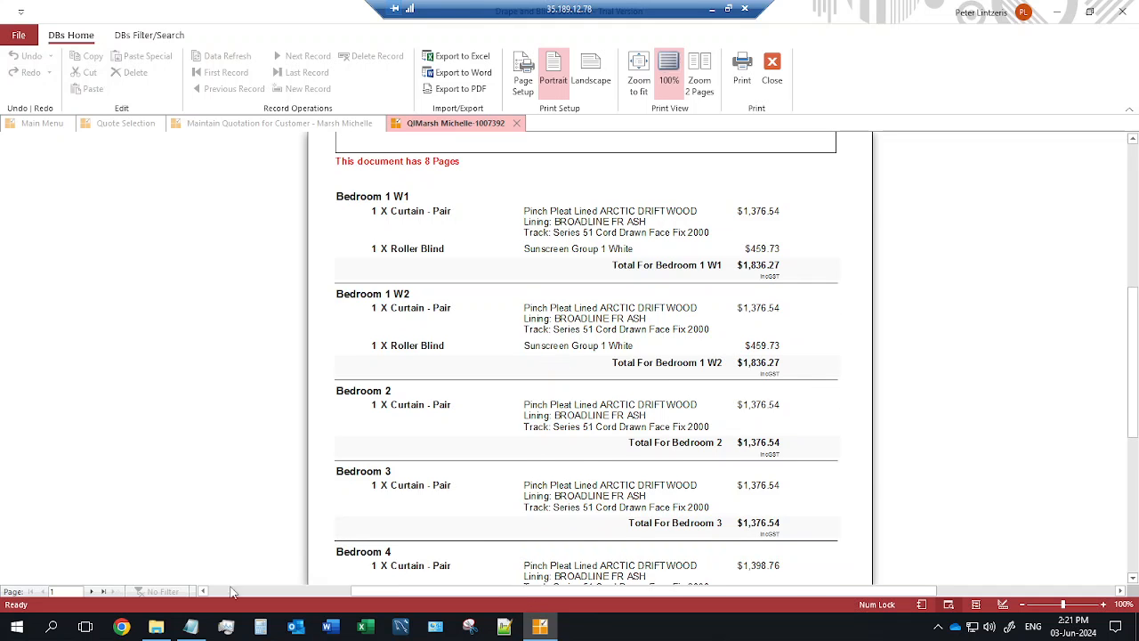
click(90, 591)
scroll(521, 286, up, 6)
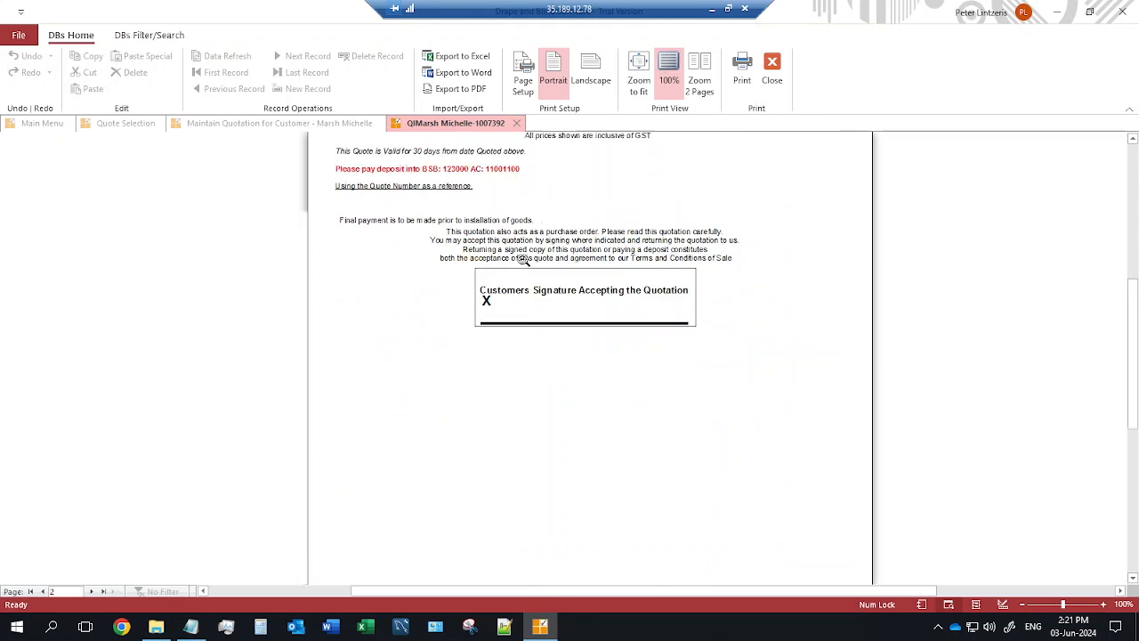
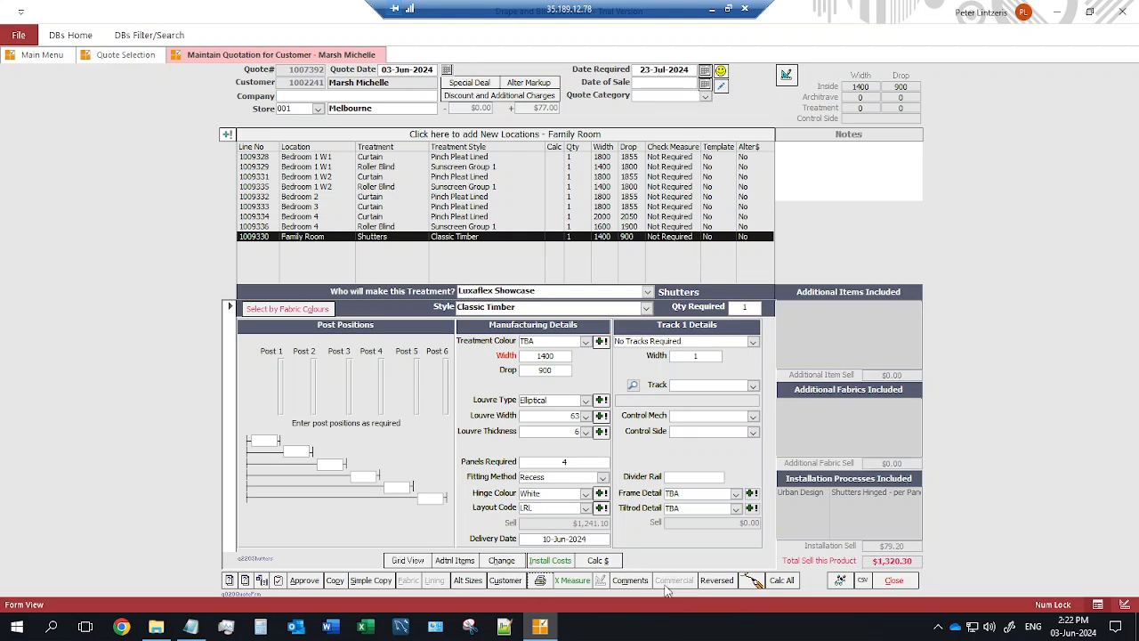
click(630, 580)
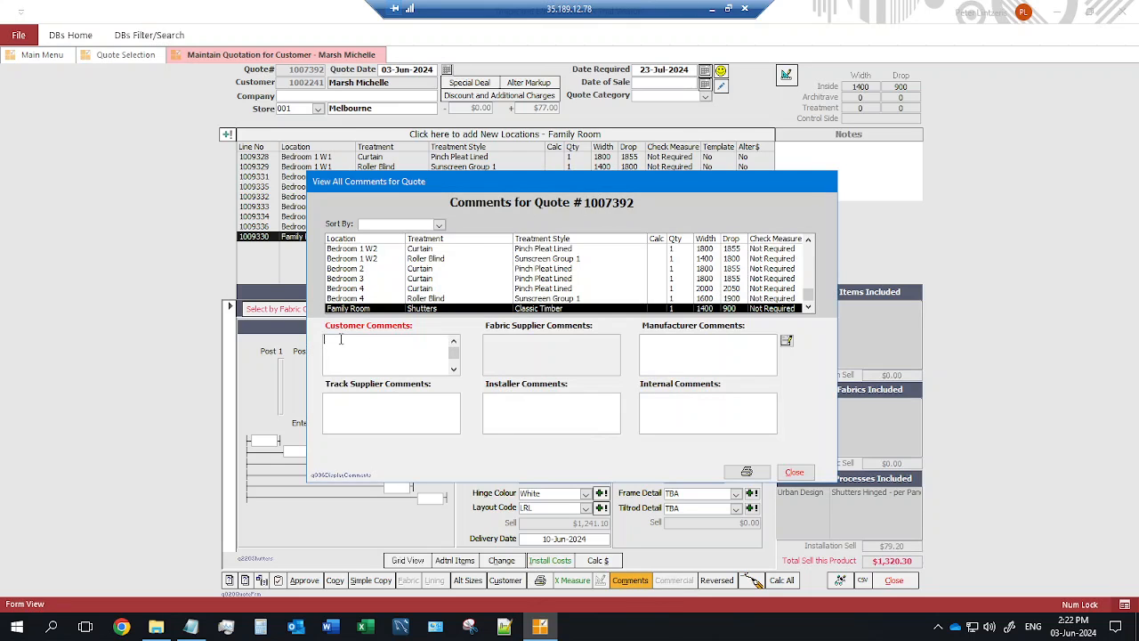
click(421, 251)
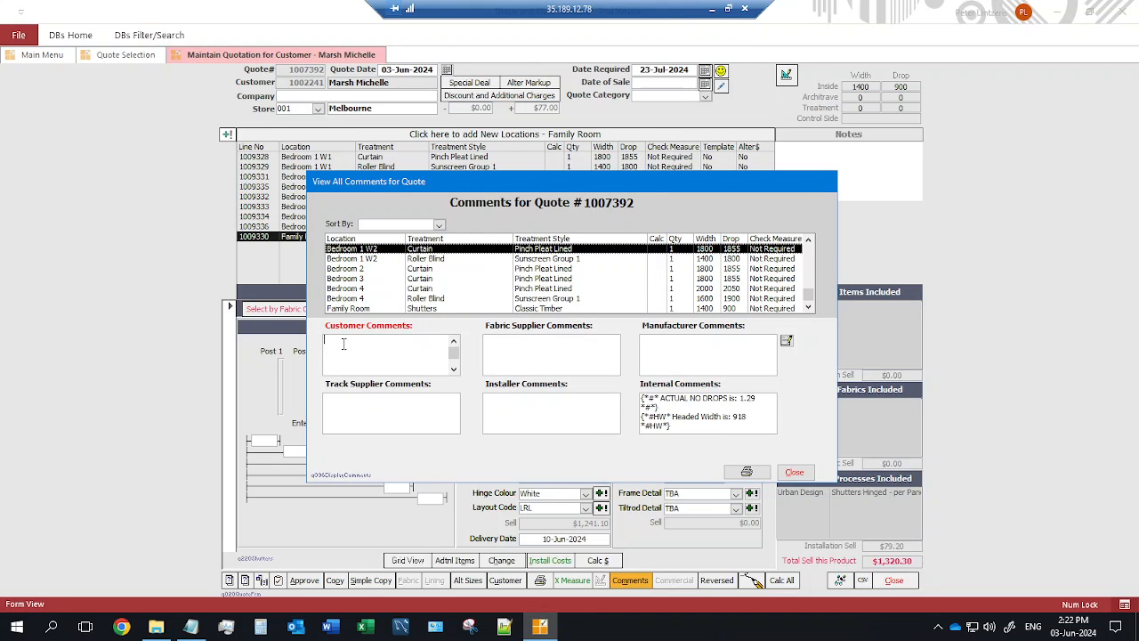
click(508, 348)
click(664, 349)
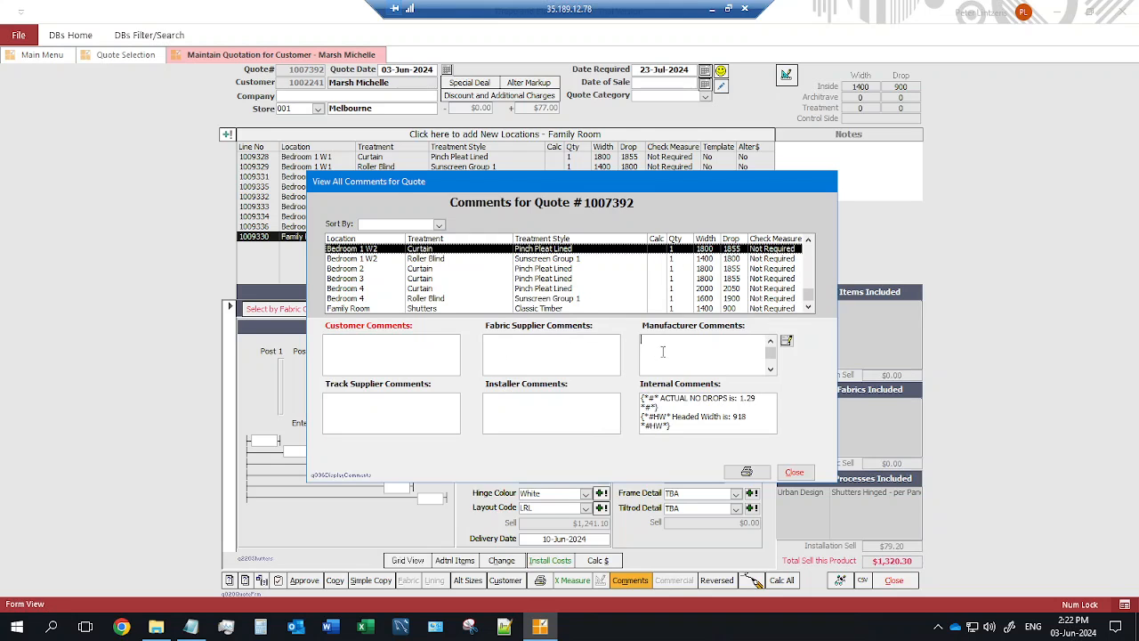
click(356, 417)
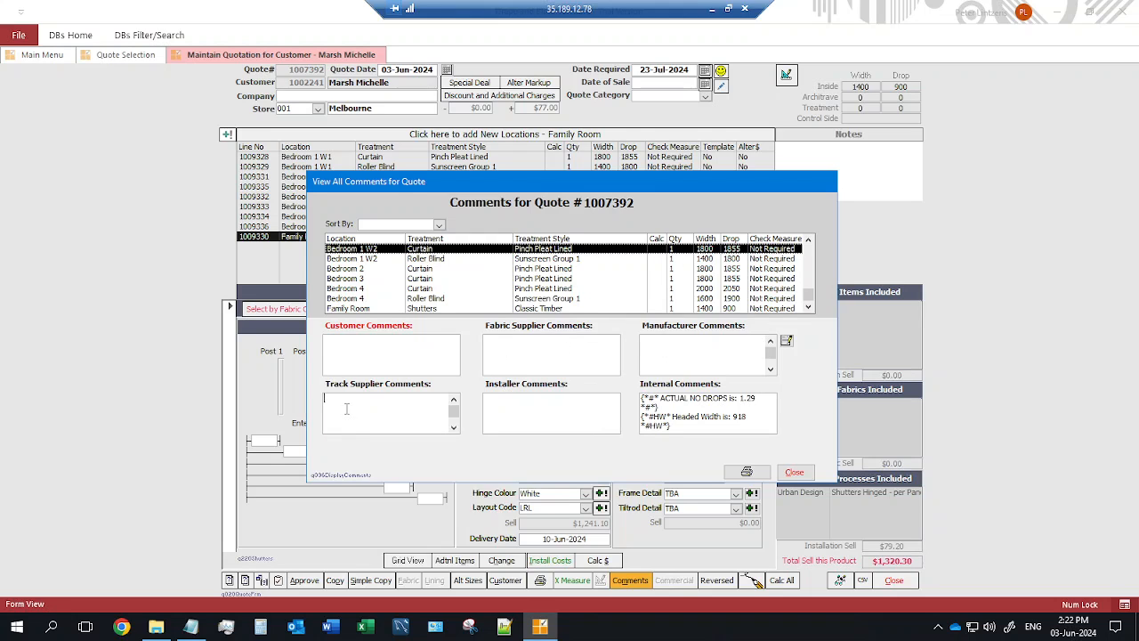
click(510, 402)
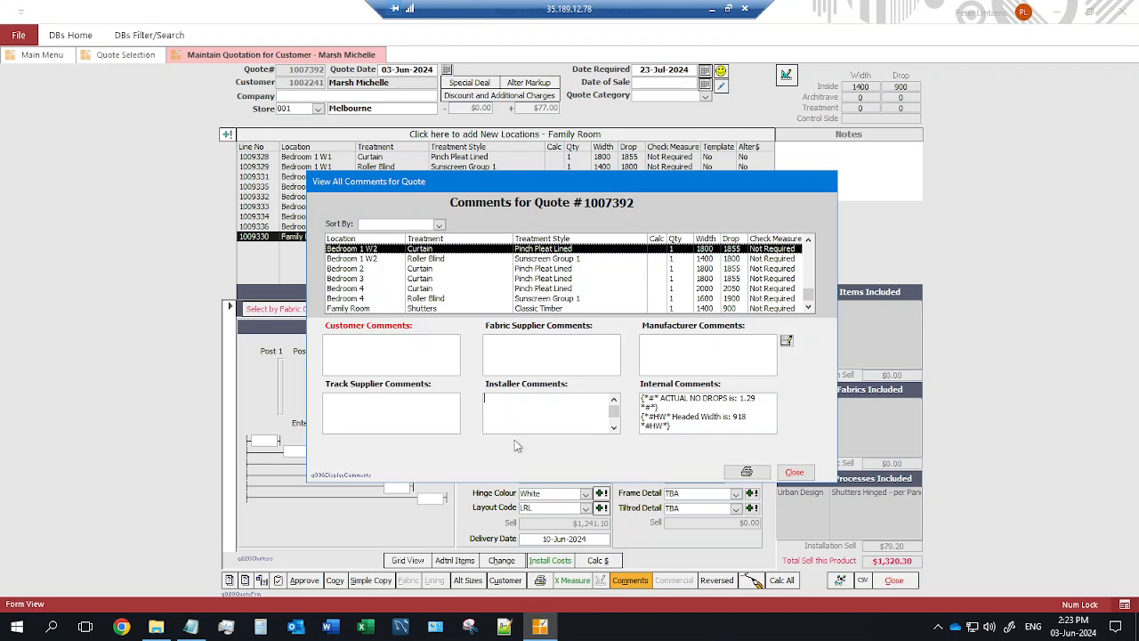
click(793, 471)
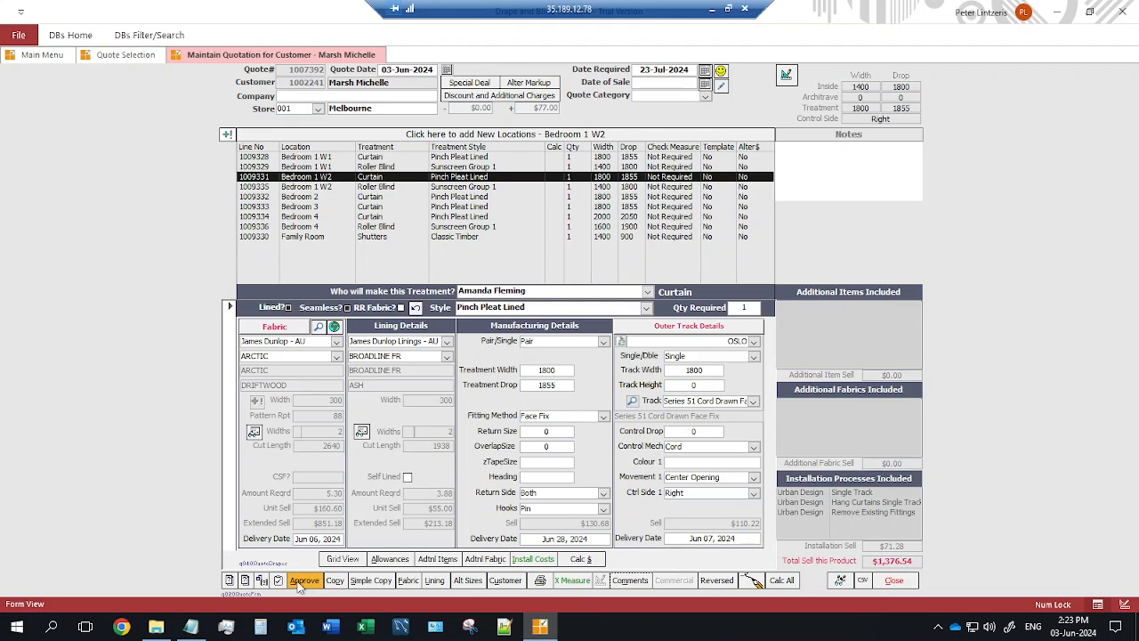
Copy all lines of quote 1007392 as another version of the same quote, creating 1007393.
click(894, 581)
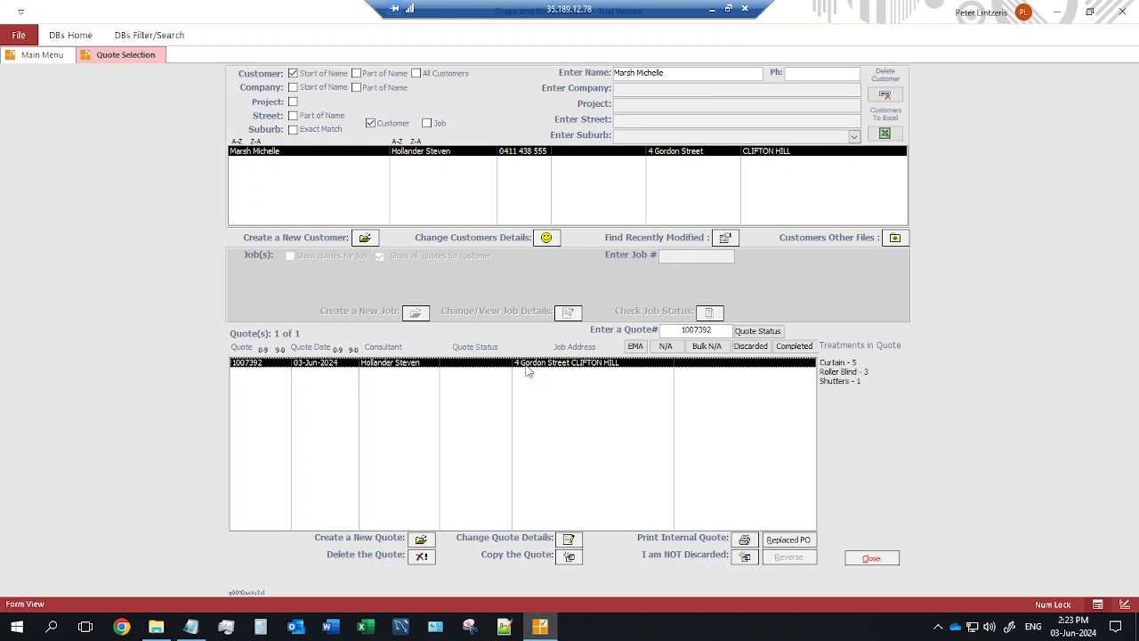
click(569, 555)
click(571, 558)
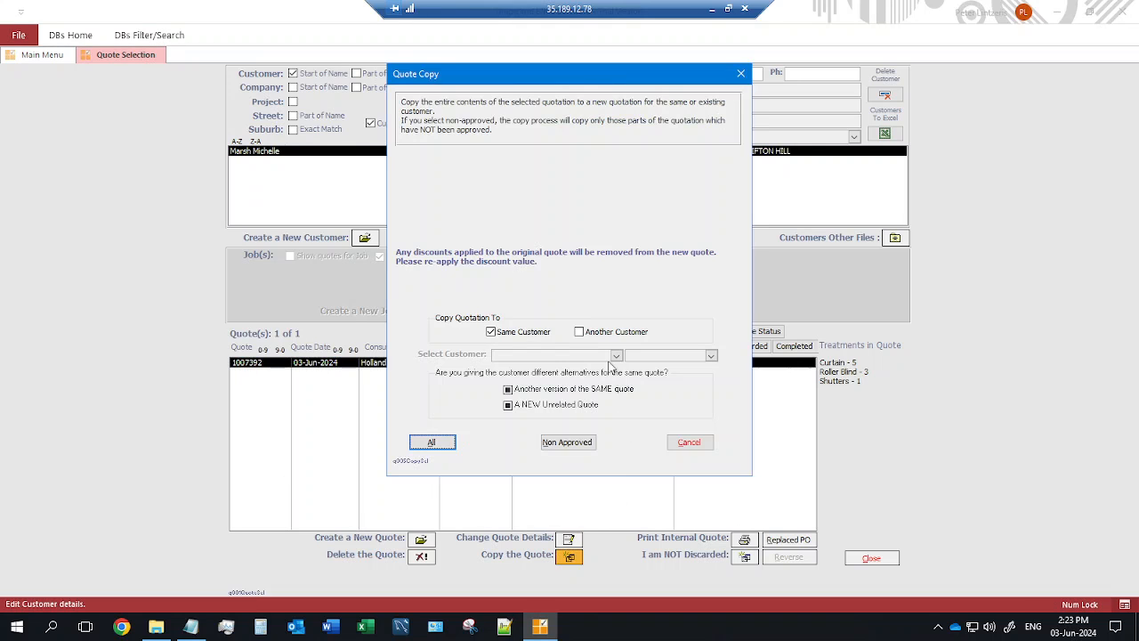
click(509, 389)
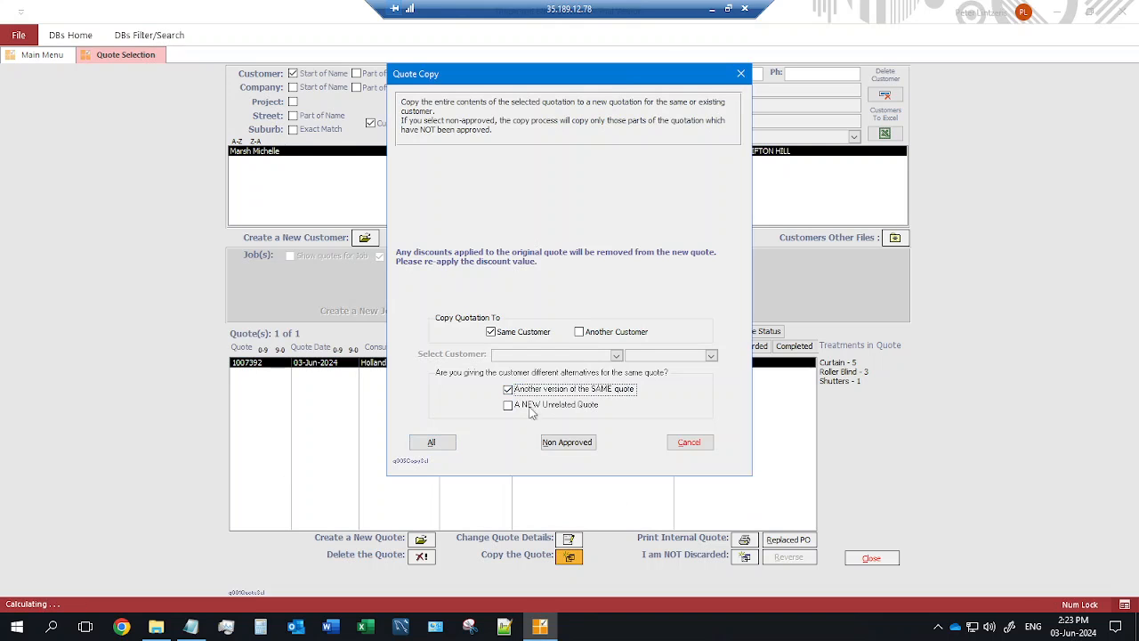
click(434, 444)
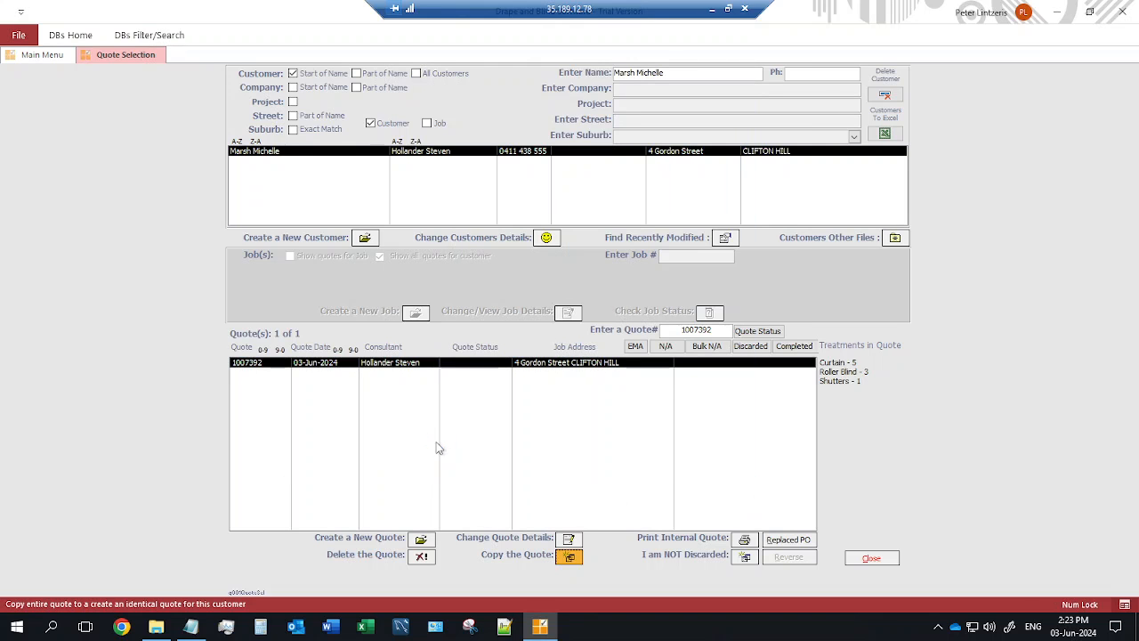
click(609, 361)
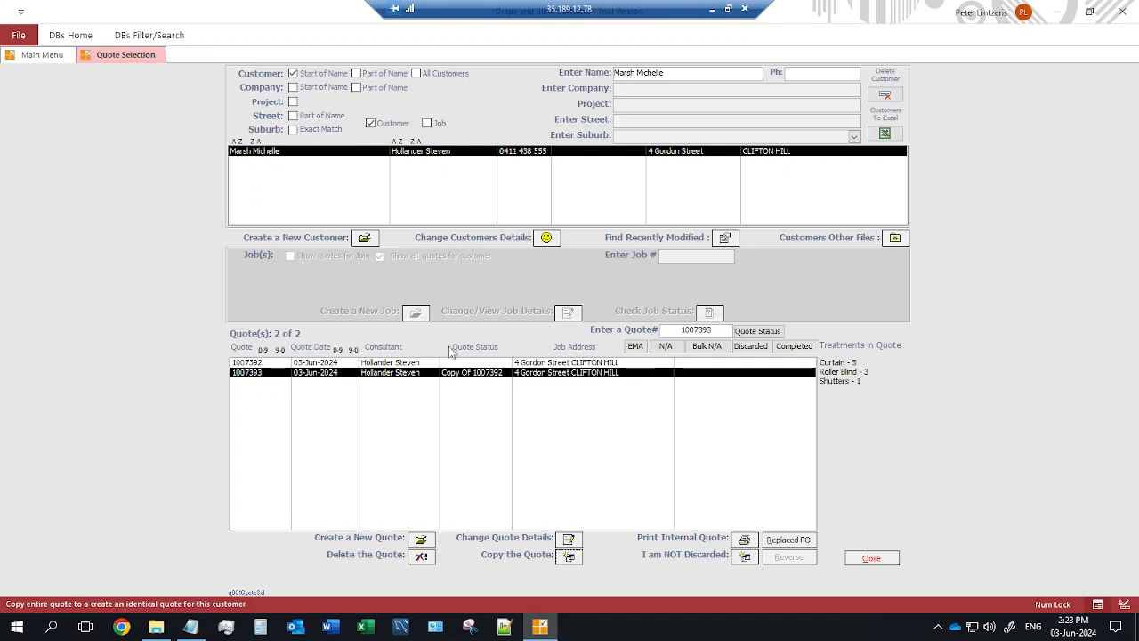
Open copied quote 1007393 and start replacing its DRIFTWOOD fabric, accepting the sell-value reset.
click(570, 541)
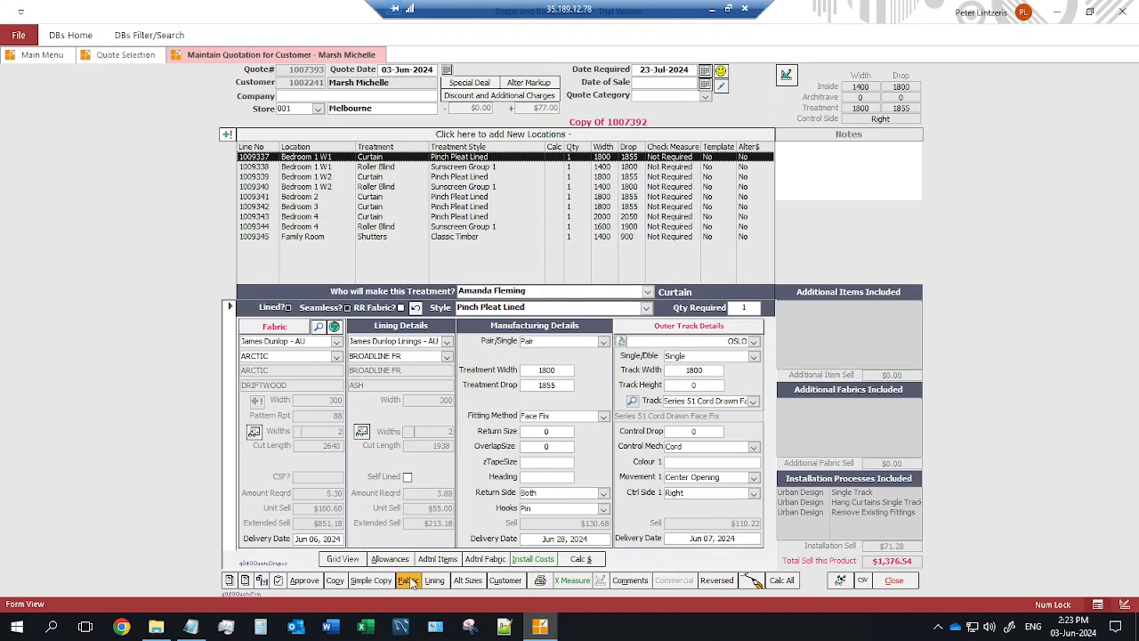
click(411, 579)
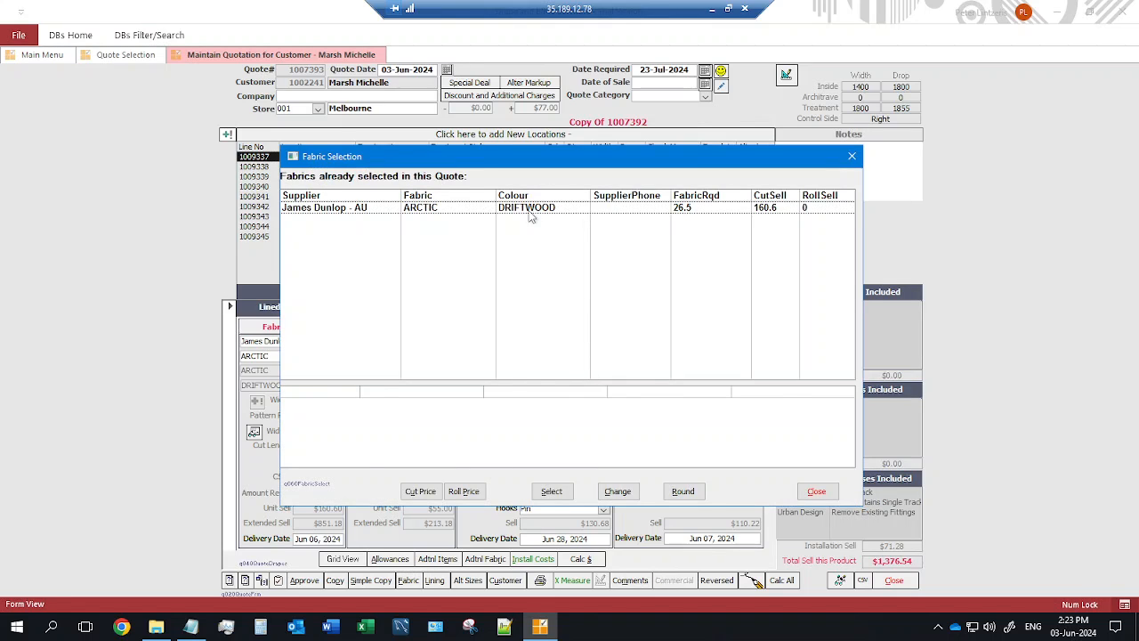
click(530, 210)
click(617, 491)
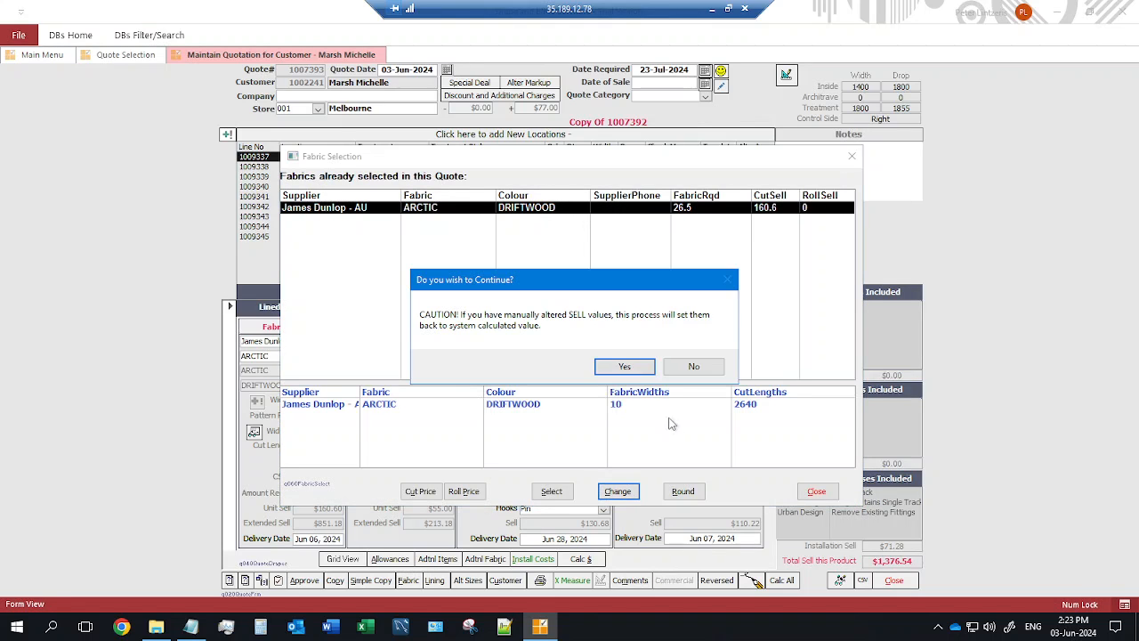
click(626, 367)
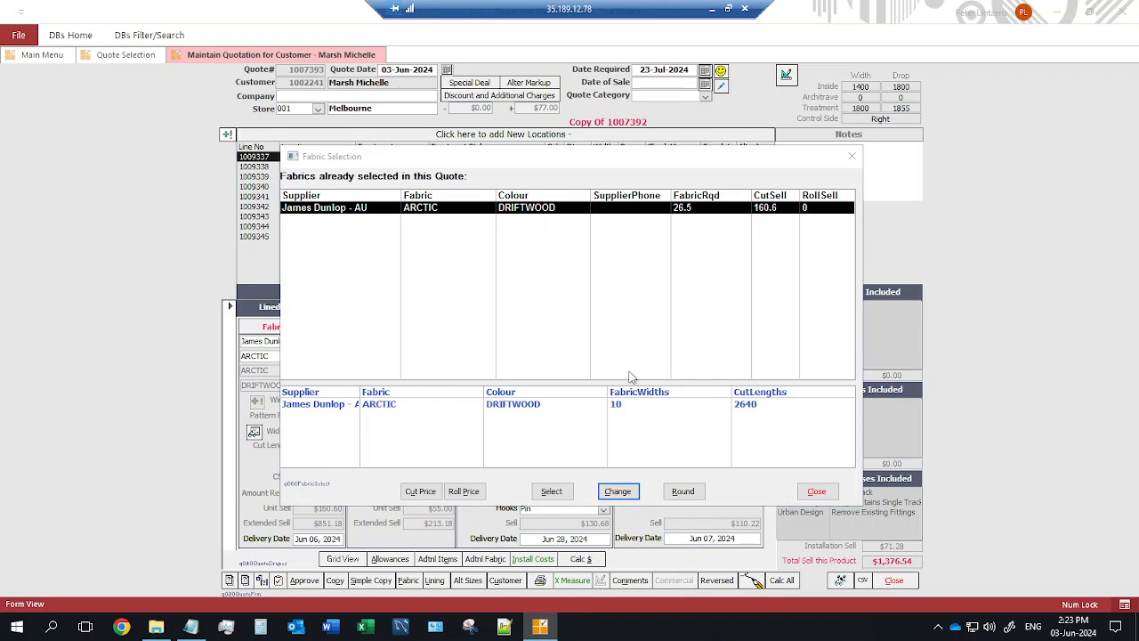
click(647, 368)
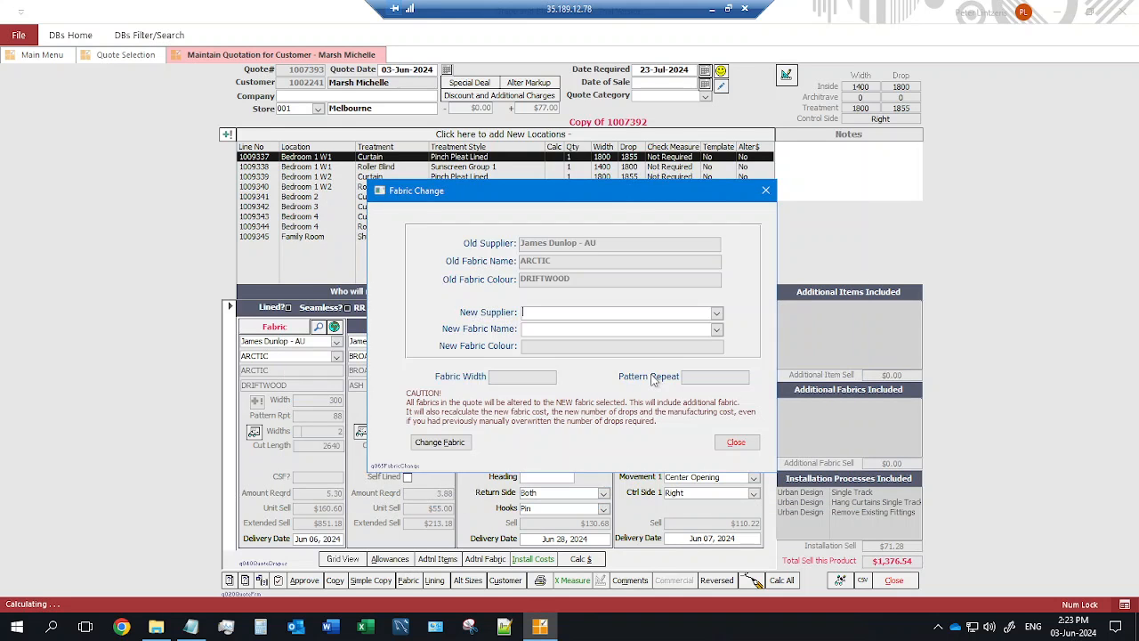
Choose Nettex BOND in Ivory as the replacement fabric and apply the change.
click(717, 313)
text(nettex)
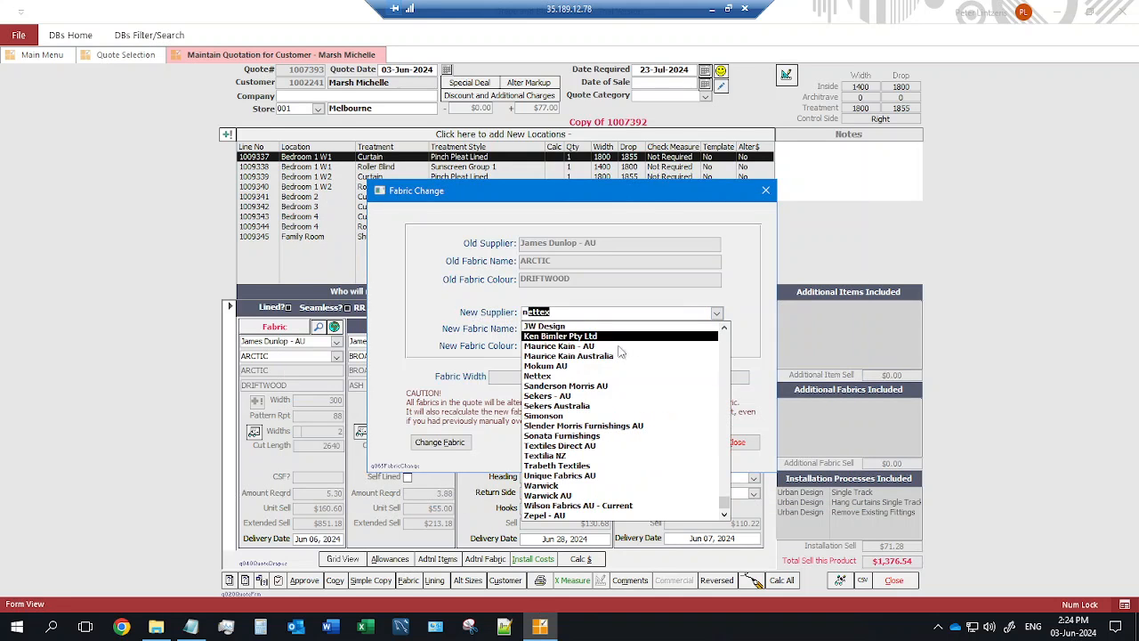
click(548, 375)
click(716, 330)
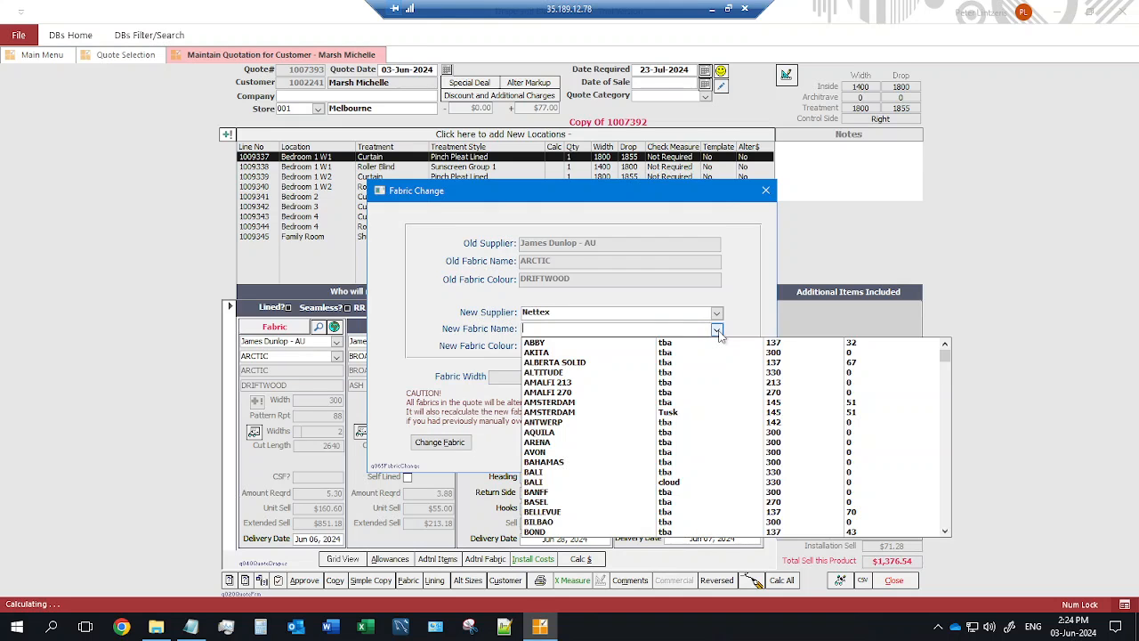
scroll(706, 389, down, 2)
scroll(707, 389, down, 2)
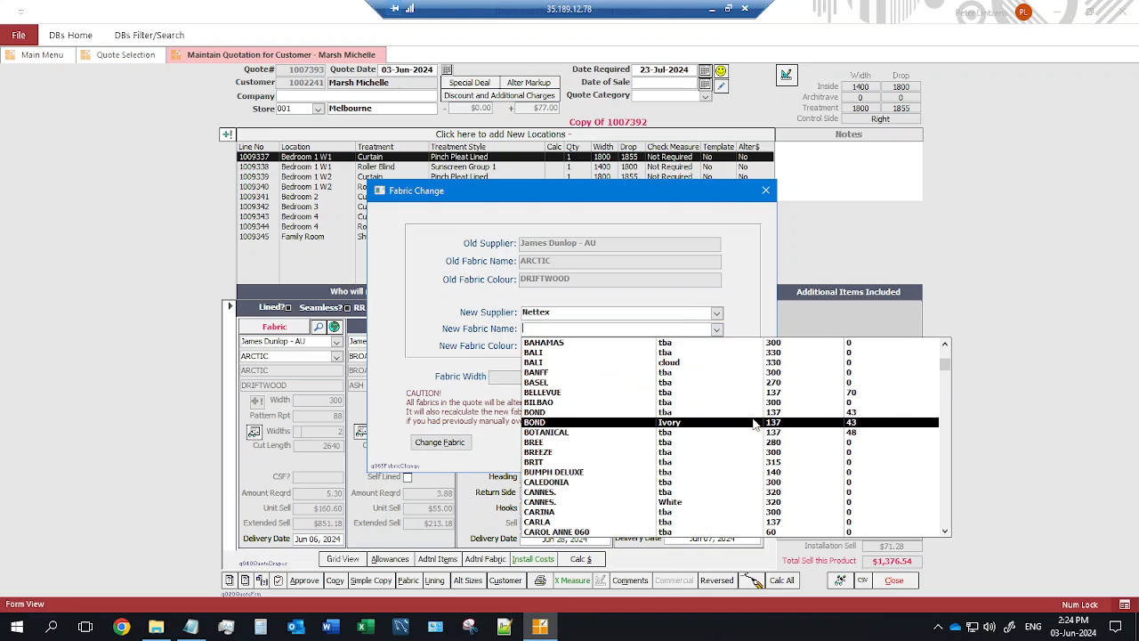
click(755, 422)
click(440, 443)
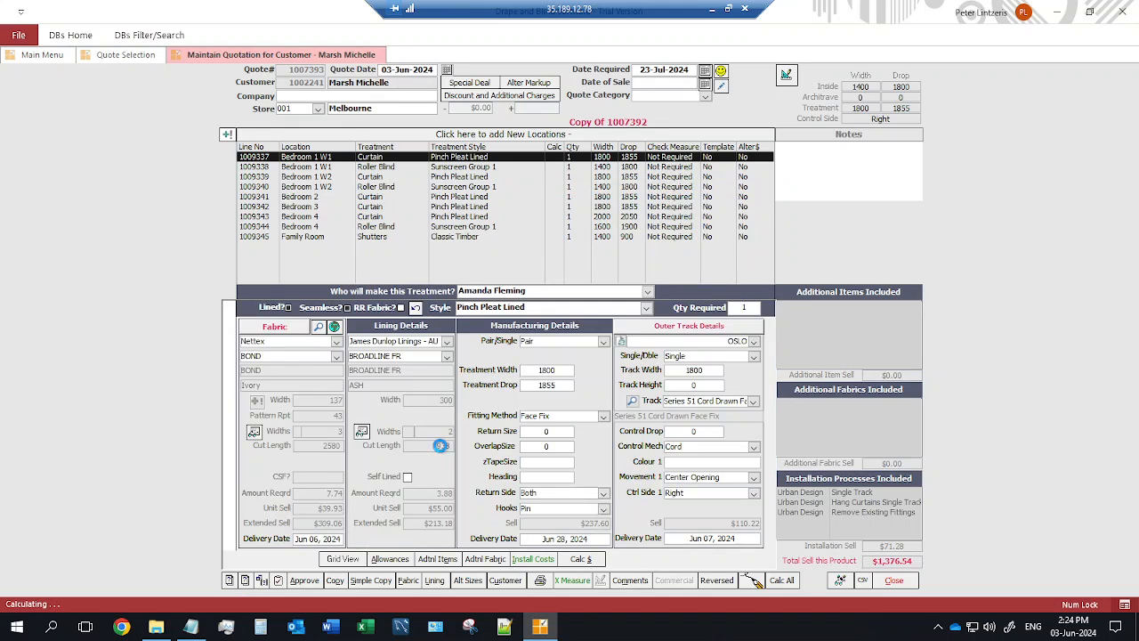
click(635, 379)
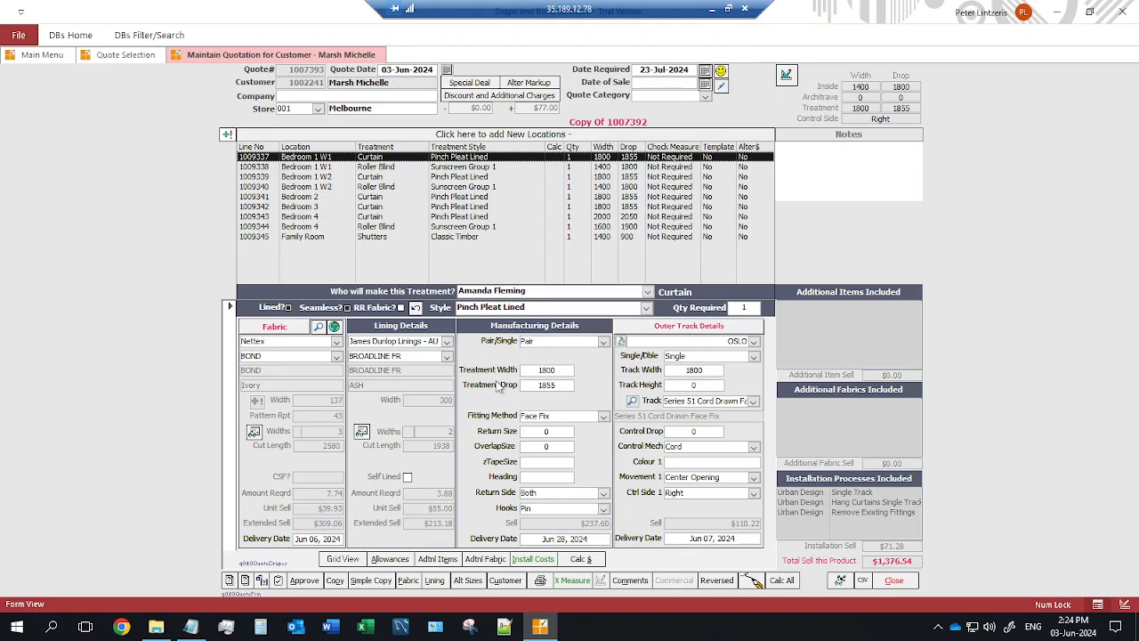
click(840, 579)
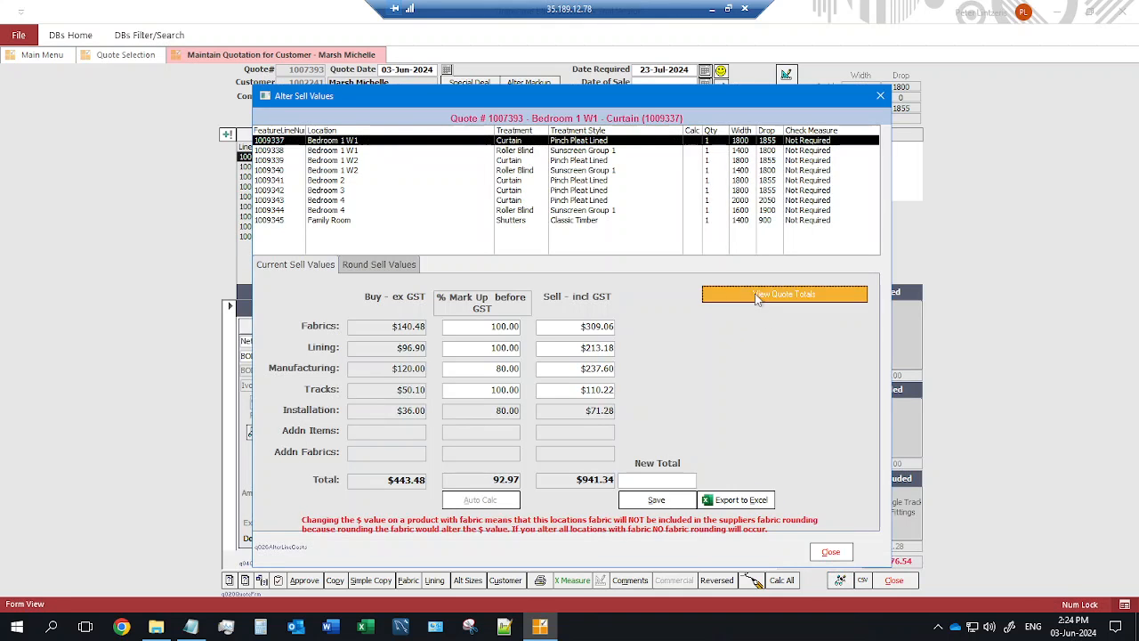
click(756, 295)
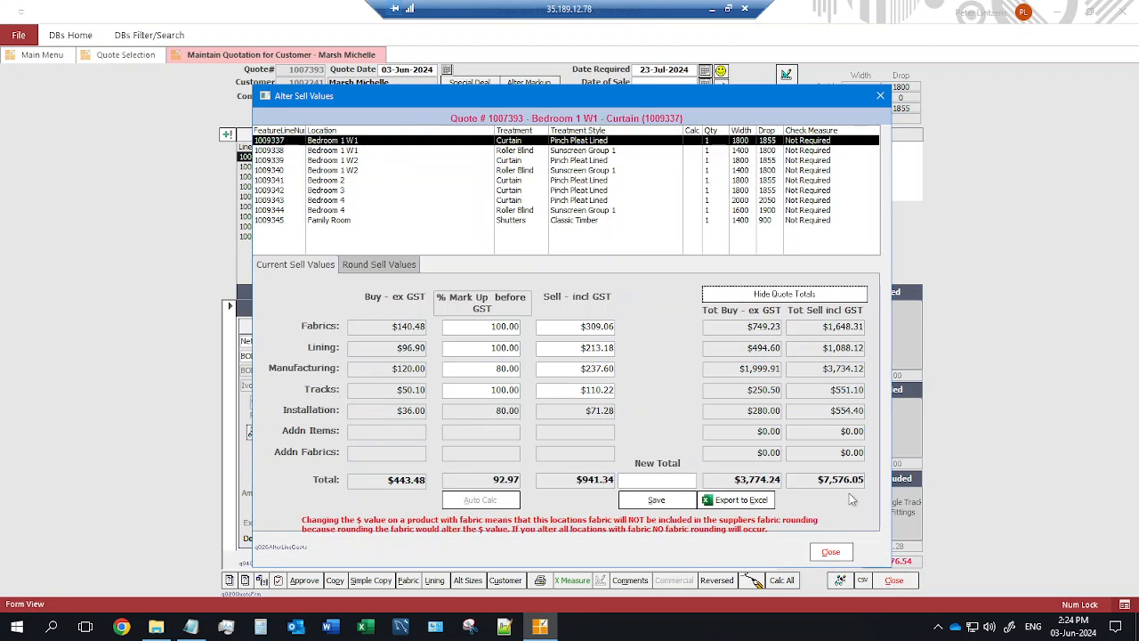
click(835, 554)
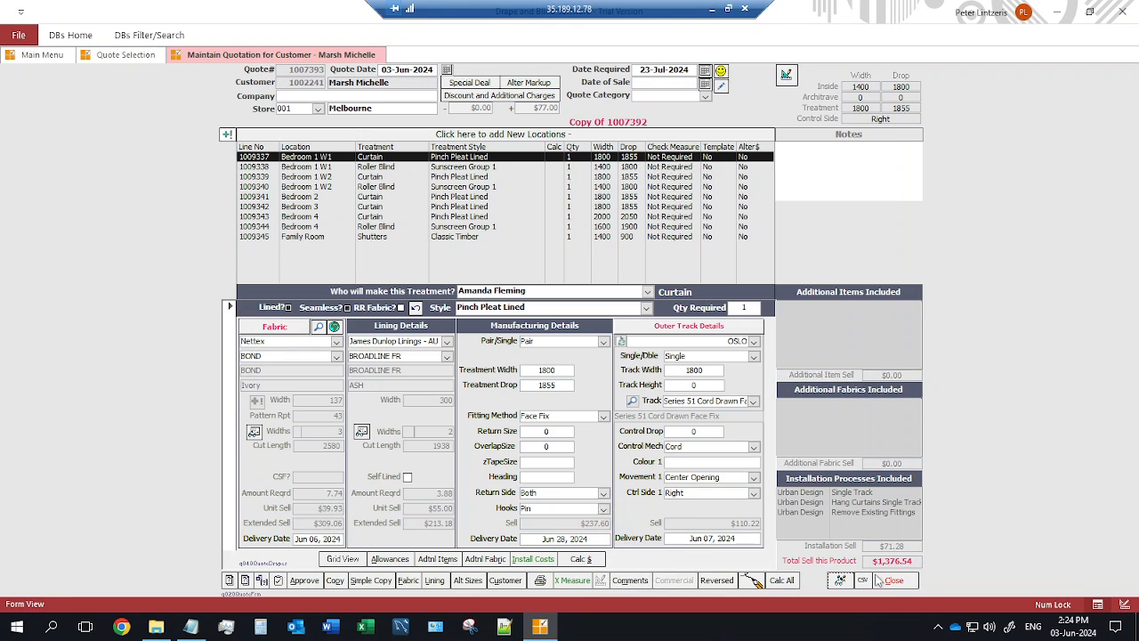
click(894, 579)
click(588, 364)
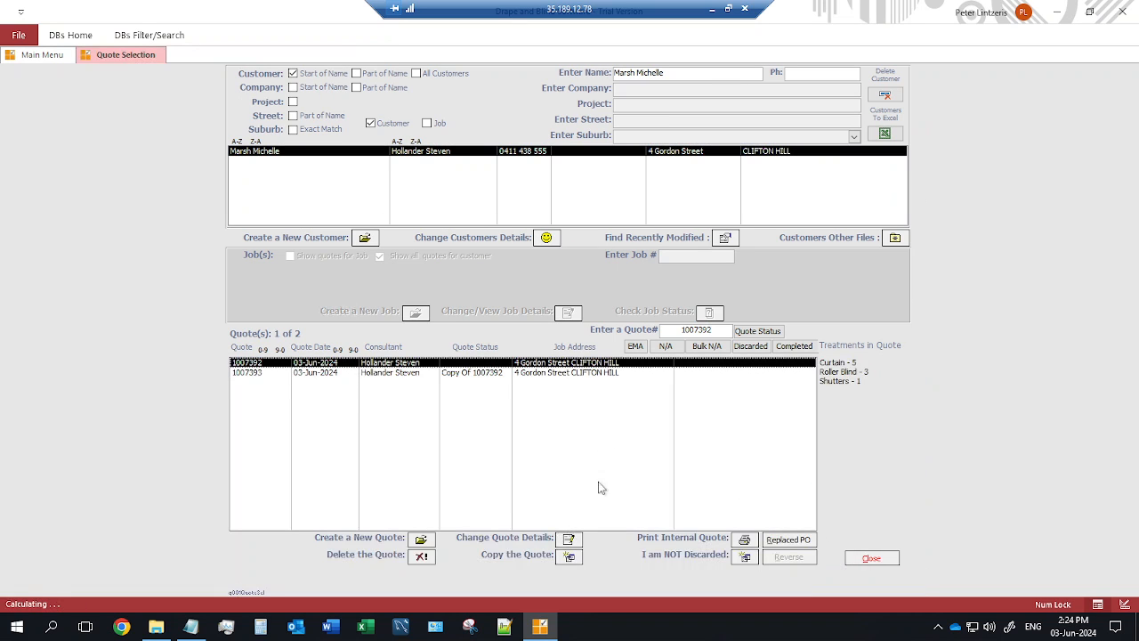
click(569, 538)
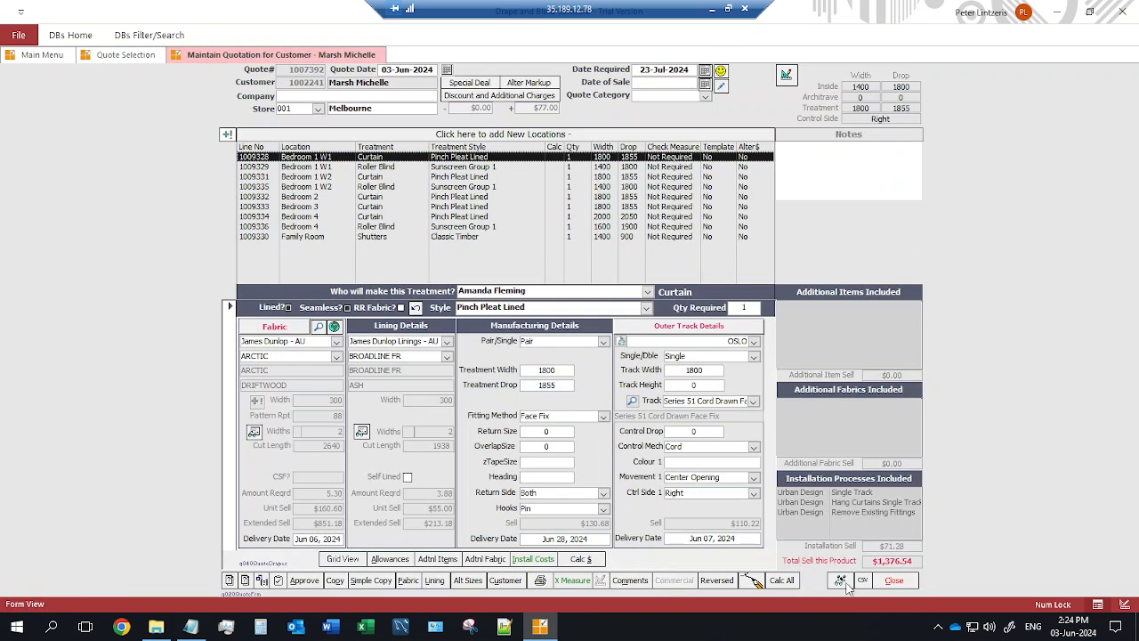
click(842, 583)
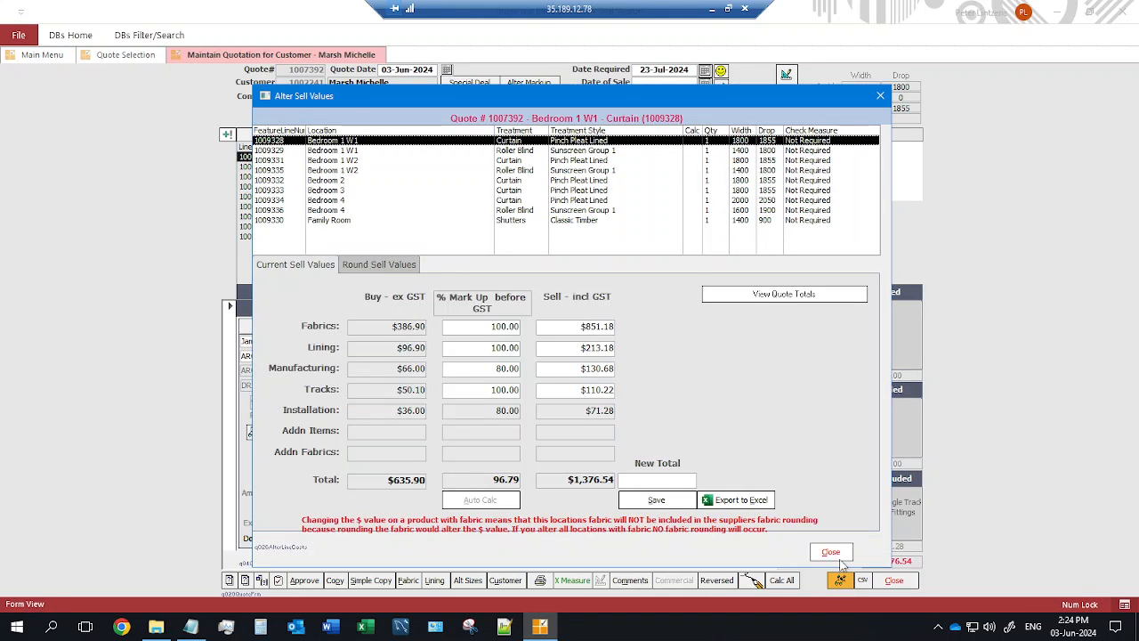
click(794, 297)
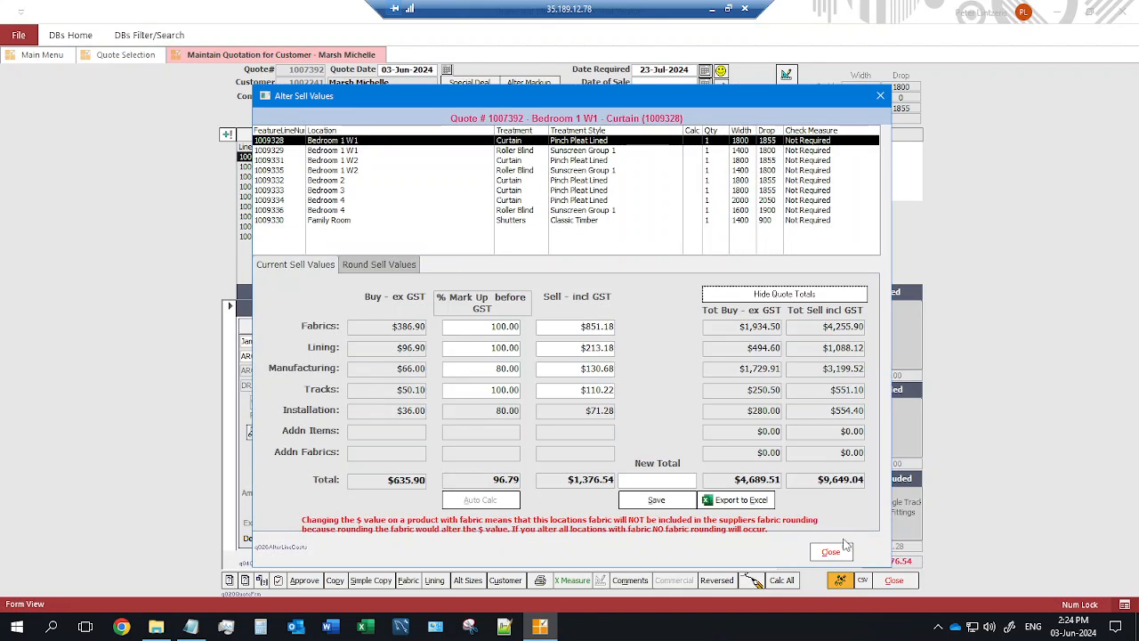
click(830, 552)
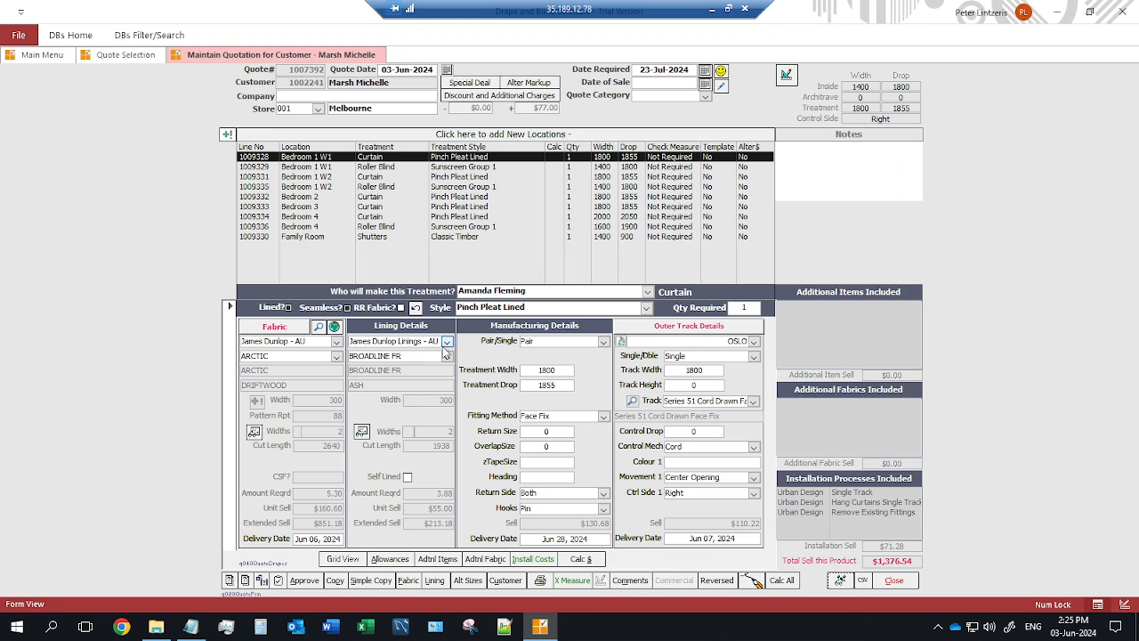
Reopen quote 1007393 and pick Sunscreen Group 1 as the Bedroom 1 W1 roller blind style to replace.
click(897, 580)
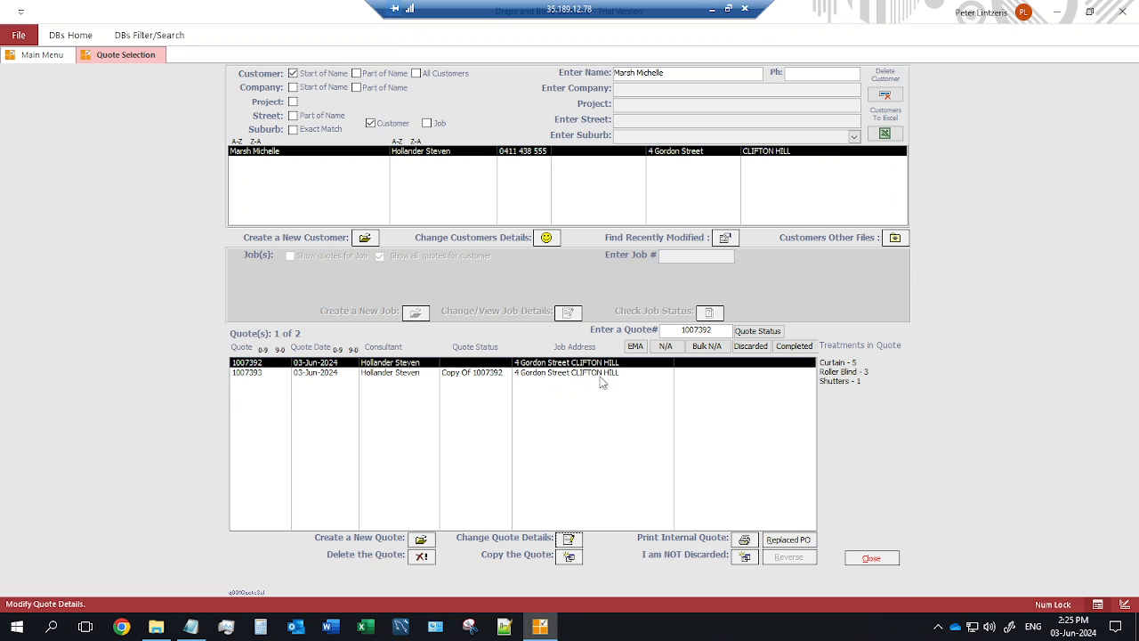
click(601, 374)
click(568, 537)
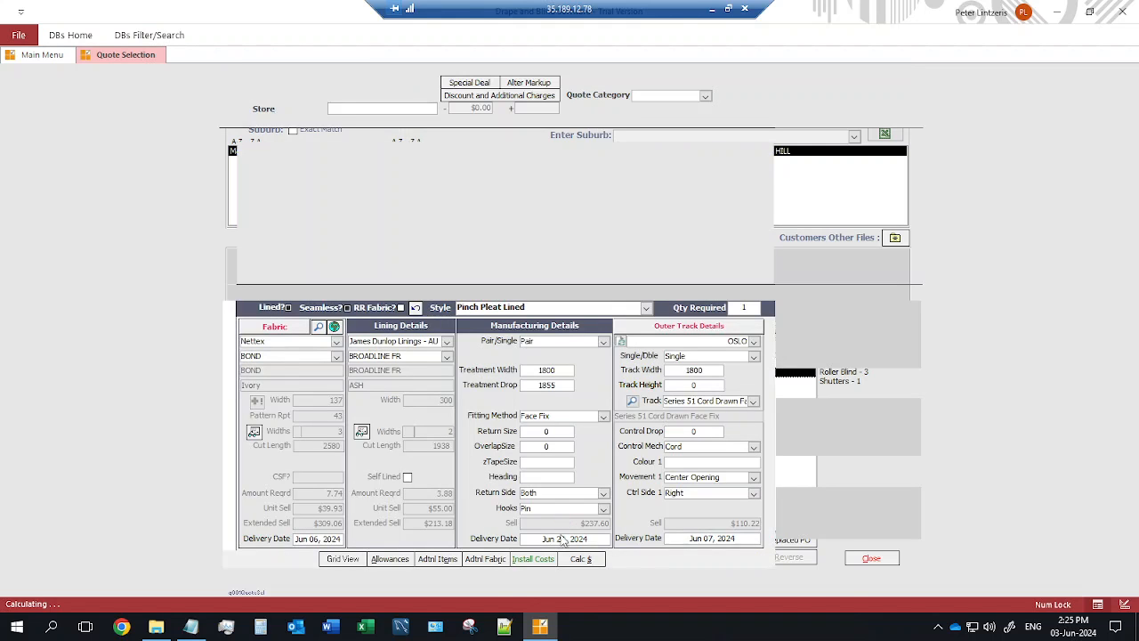
click(461, 166)
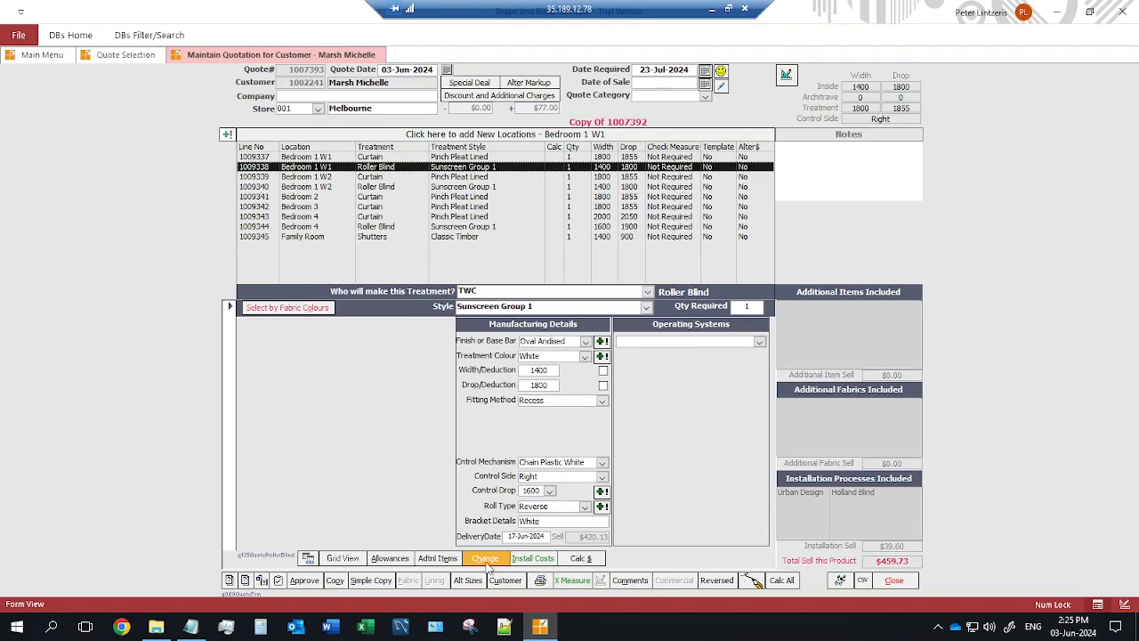
click(485, 558)
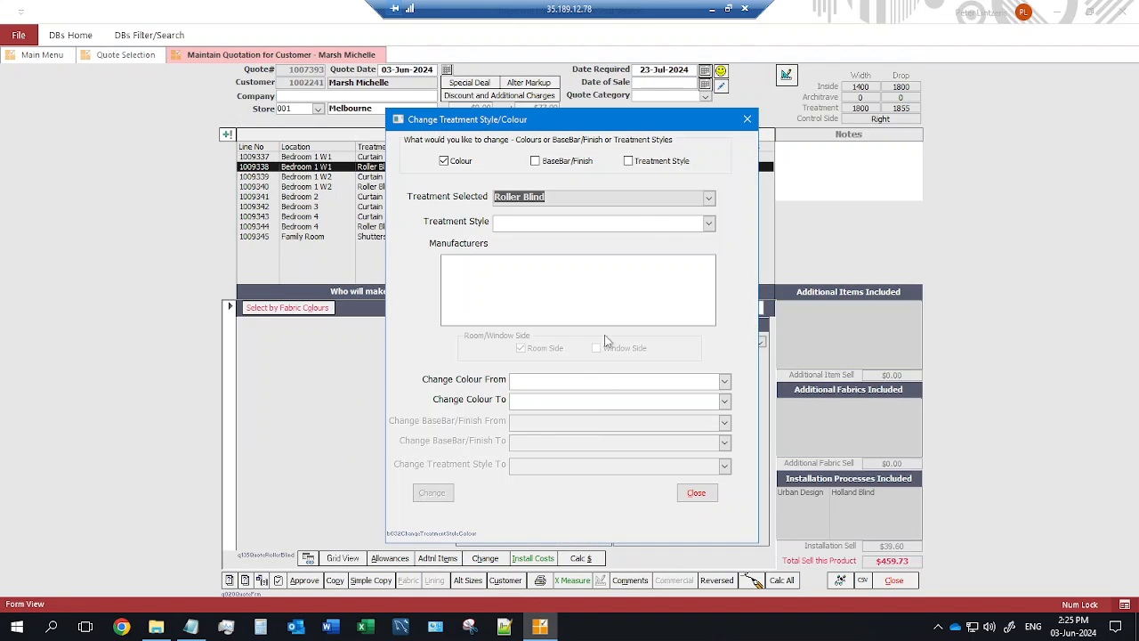
click(628, 161)
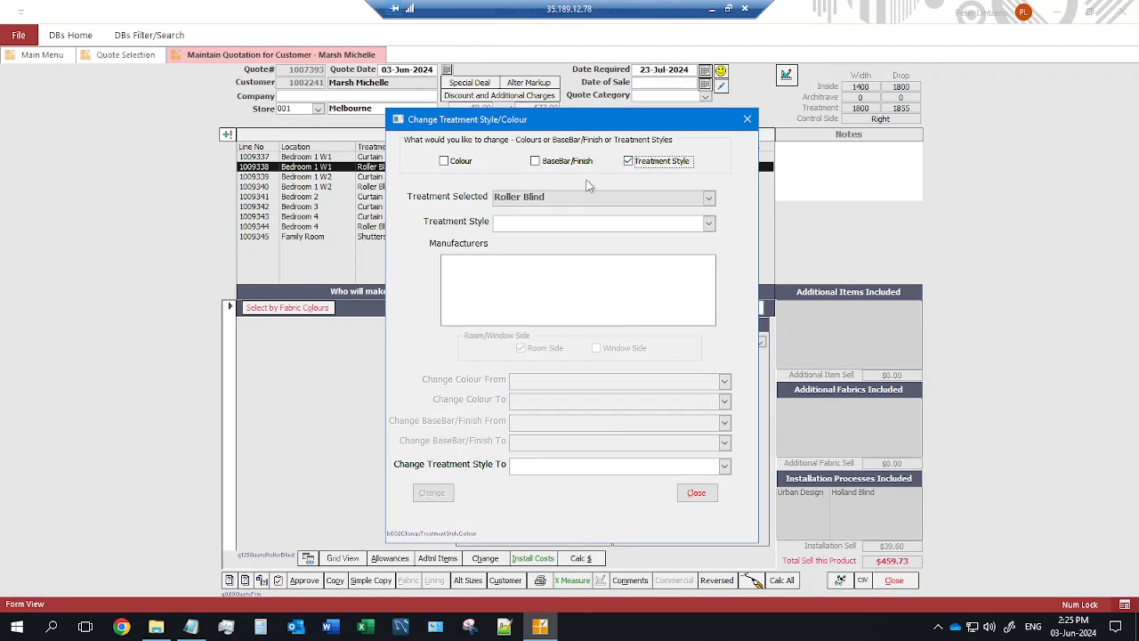
click(708, 222)
click(571, 240)
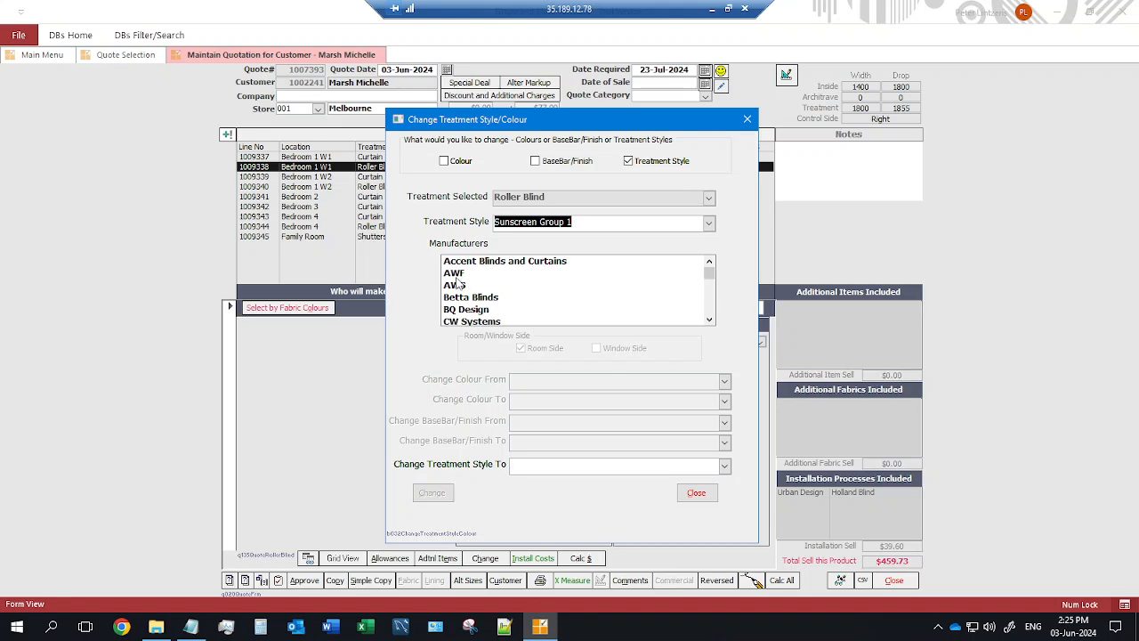
Replace it with AWF Group 1 Plain, deleting the now-irrelevant additional items.
click(461, 276)
click(724, 465)
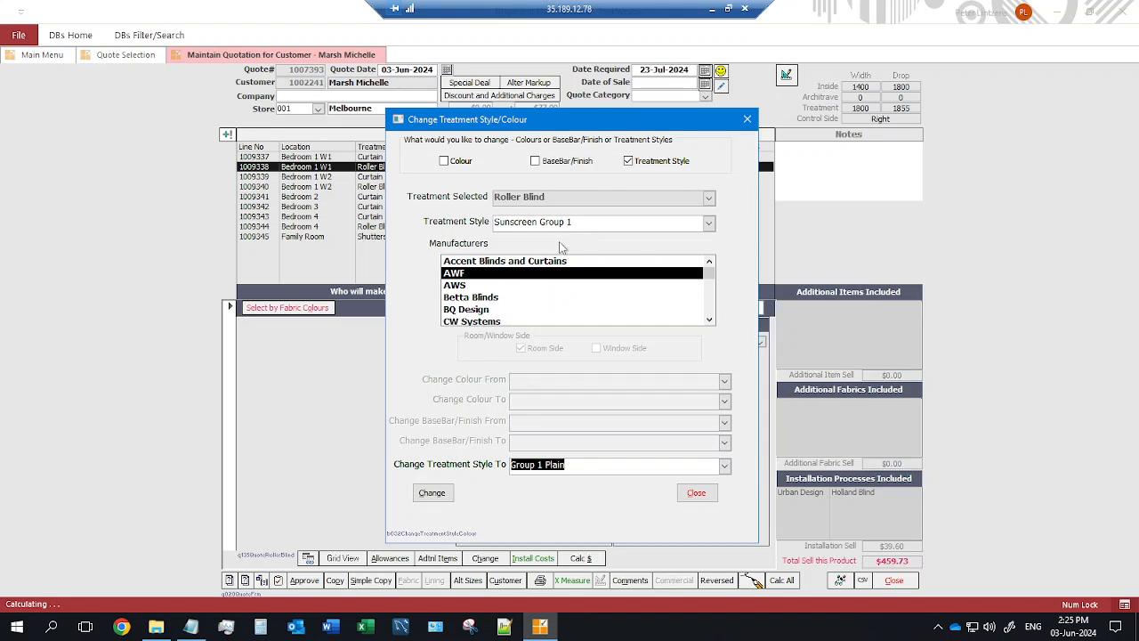
click(562, 236)
click(433, 494)
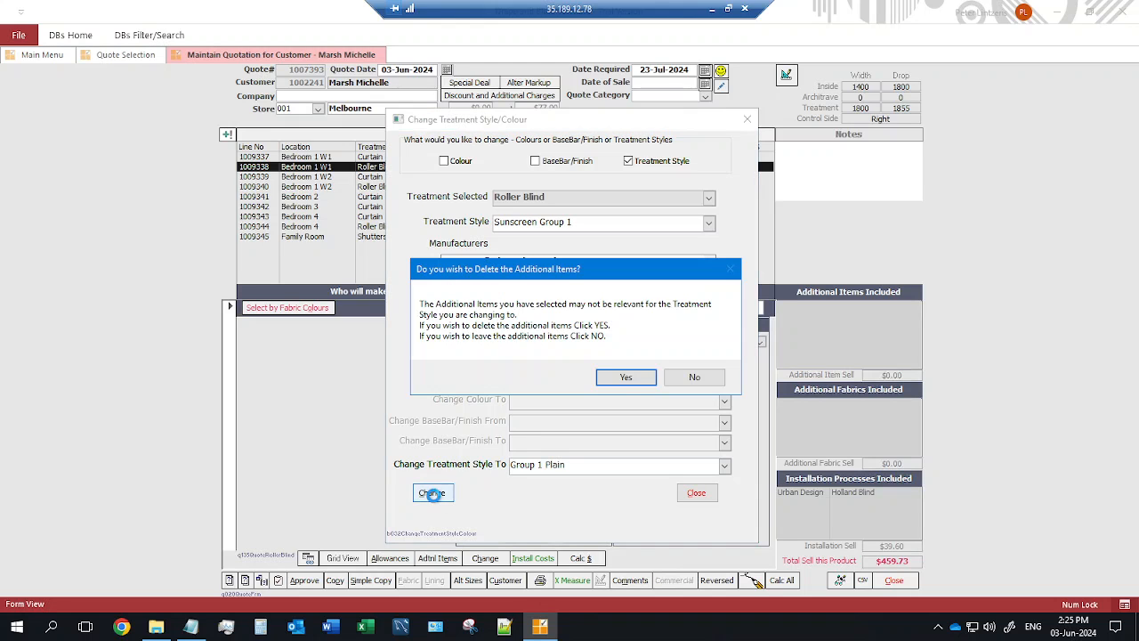
click(610, 379)
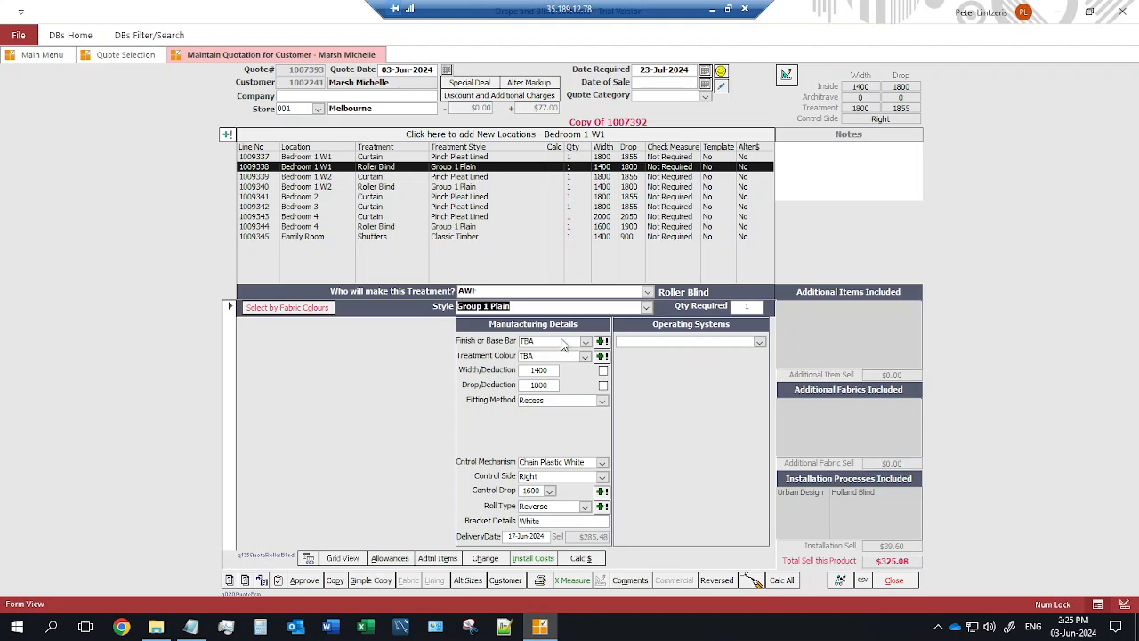
Reopen original quote 1007392 and go to its Quotation Approval window.
click(893, 580)
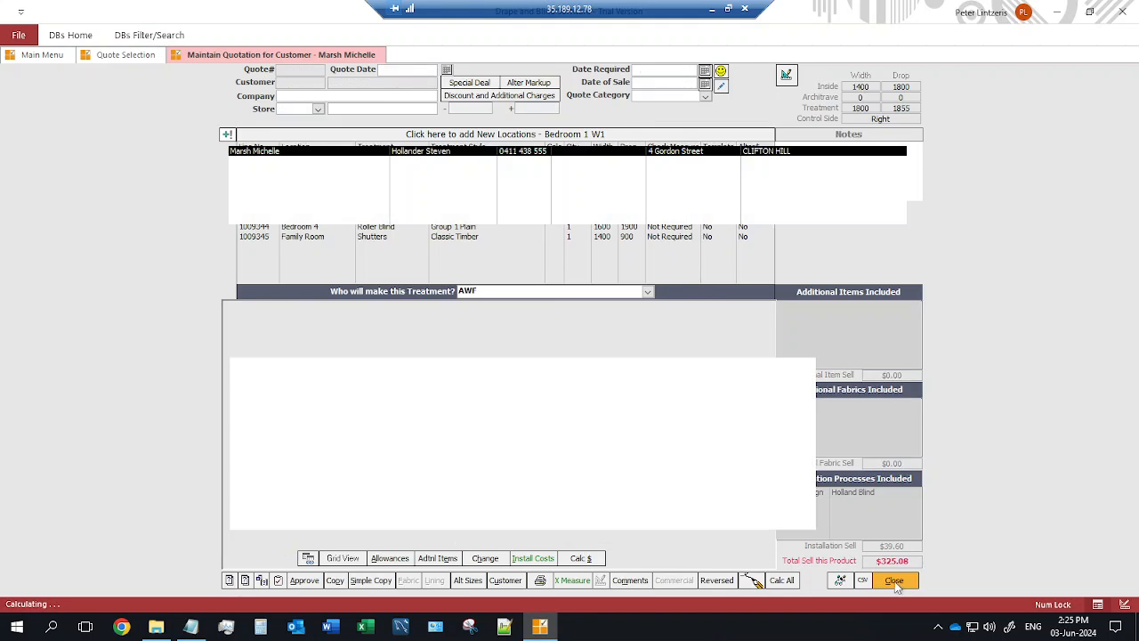
click(609, 364)
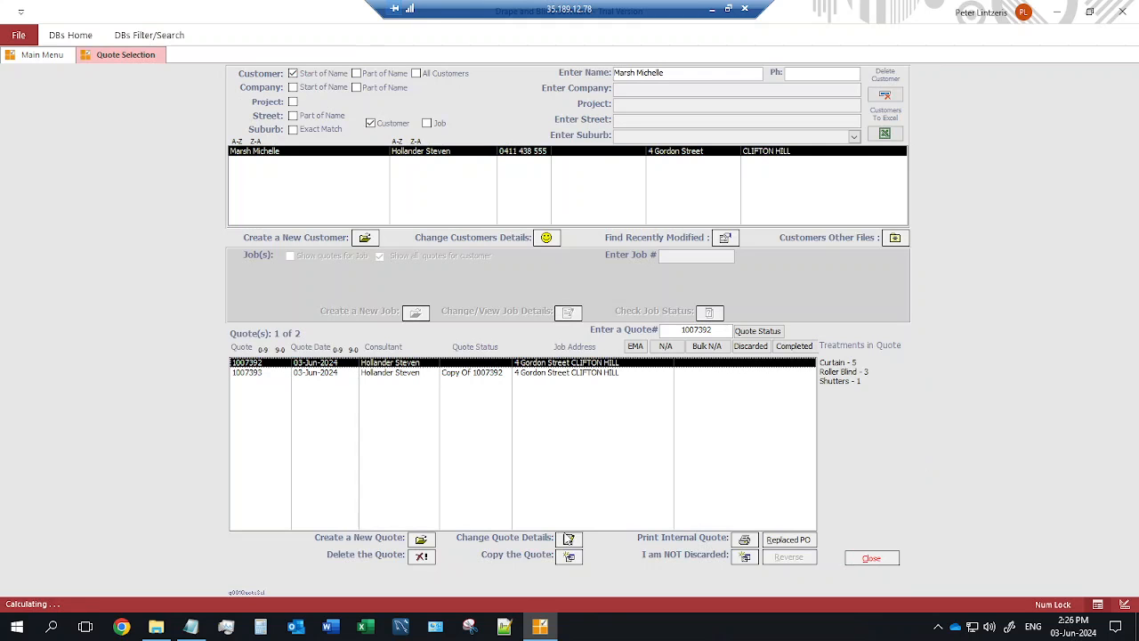
click(572, 541)
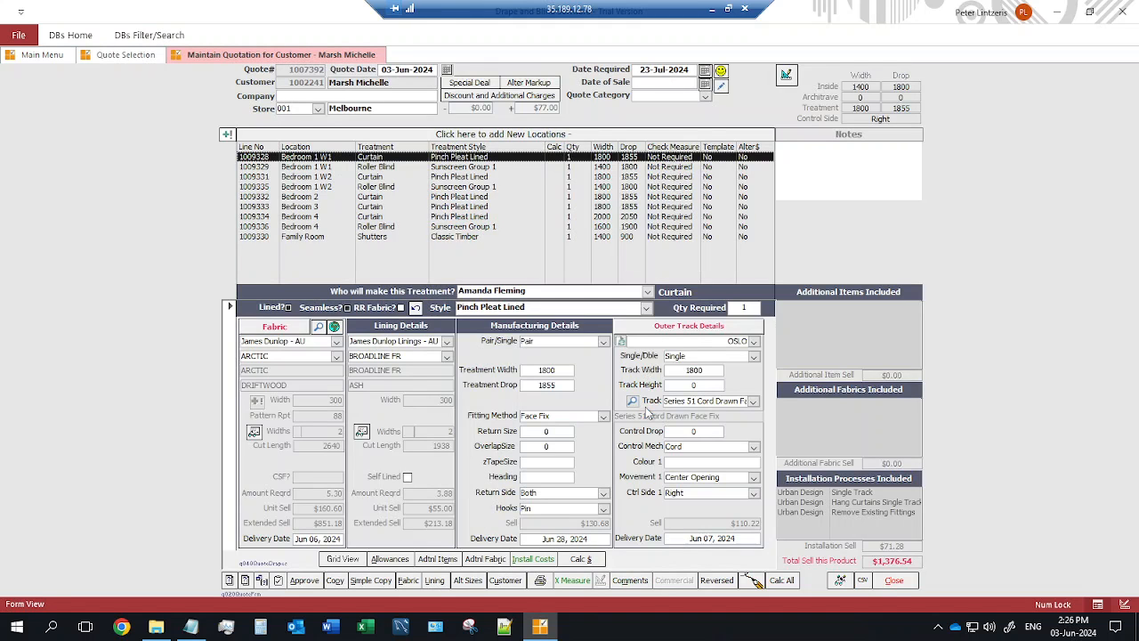
click(312, 583)
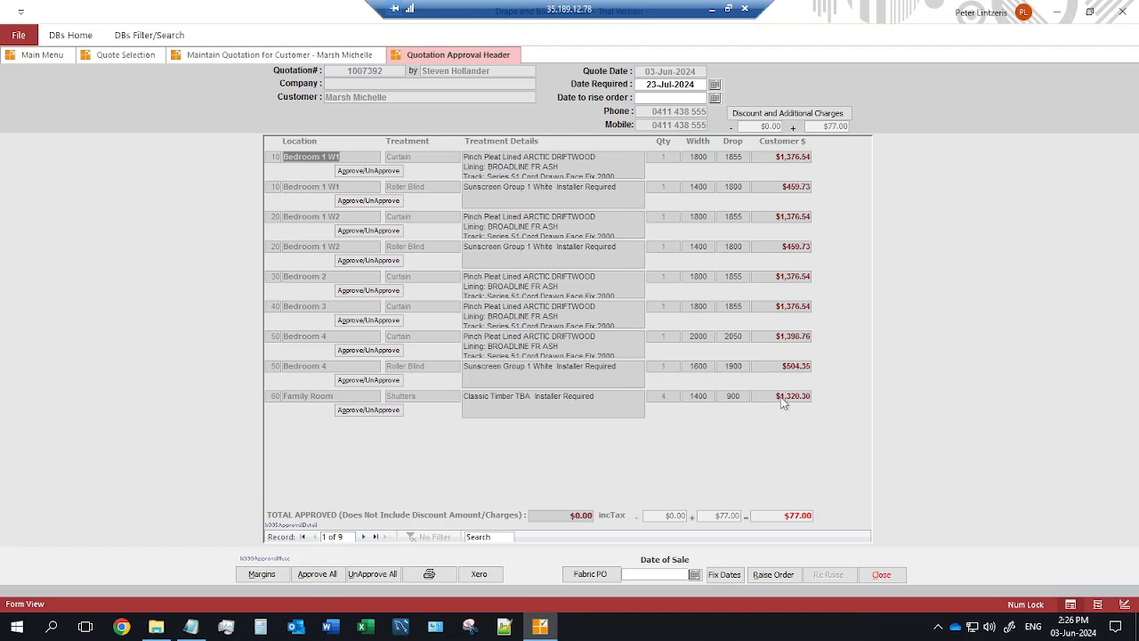
Approve all lines except the Family Room shutters, totalling $8,328.74, and open print options.
click(317, 573)
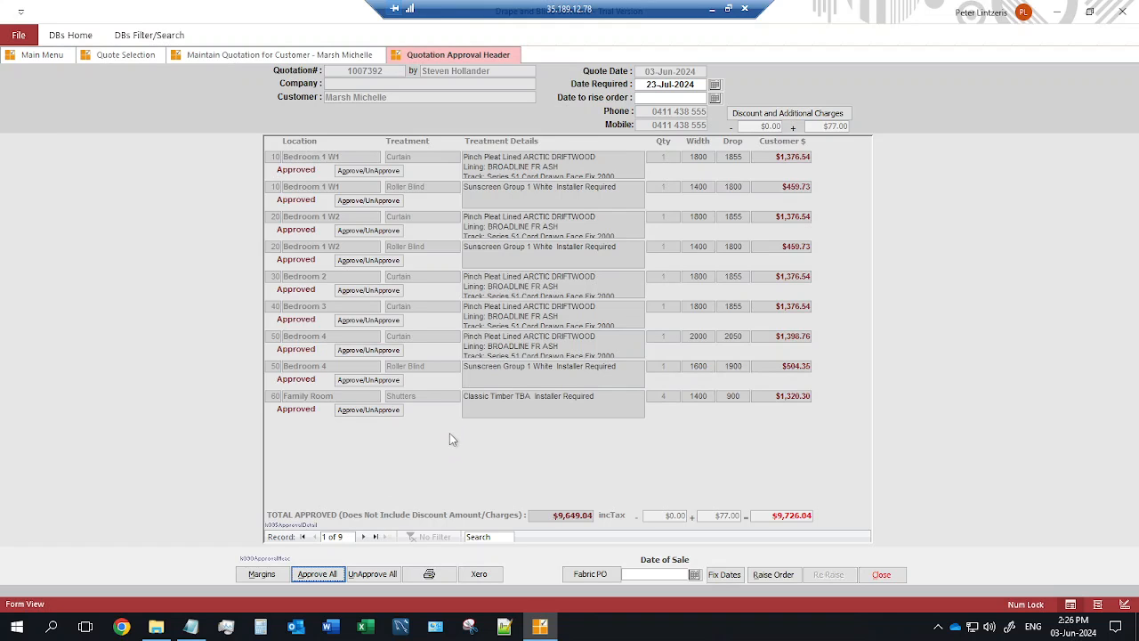
click(369, 411)
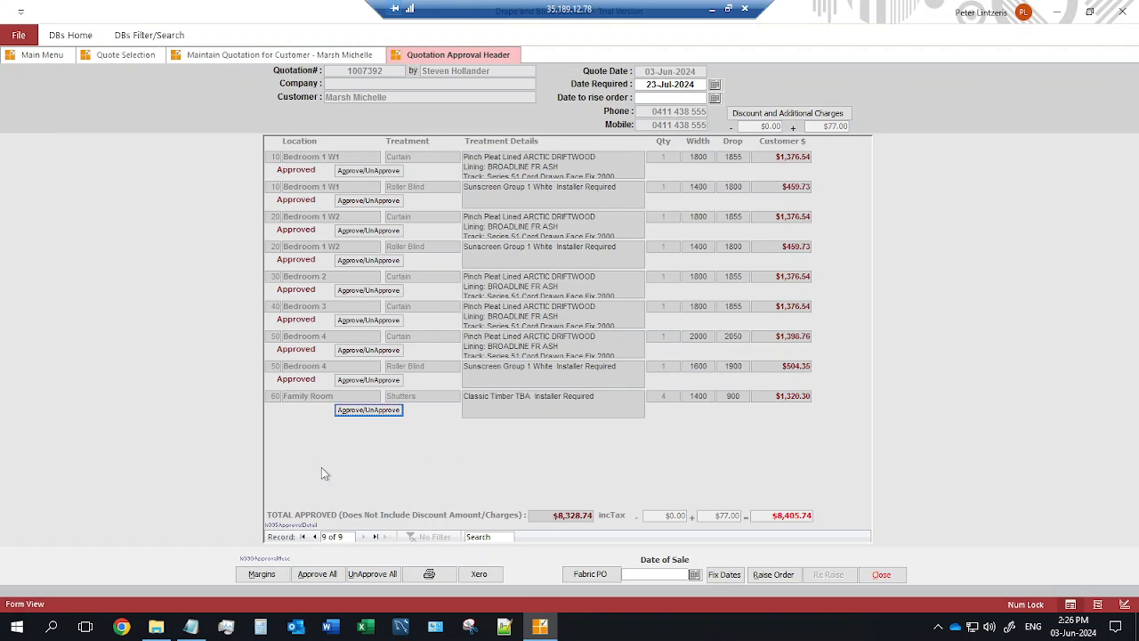
click(431, 576)
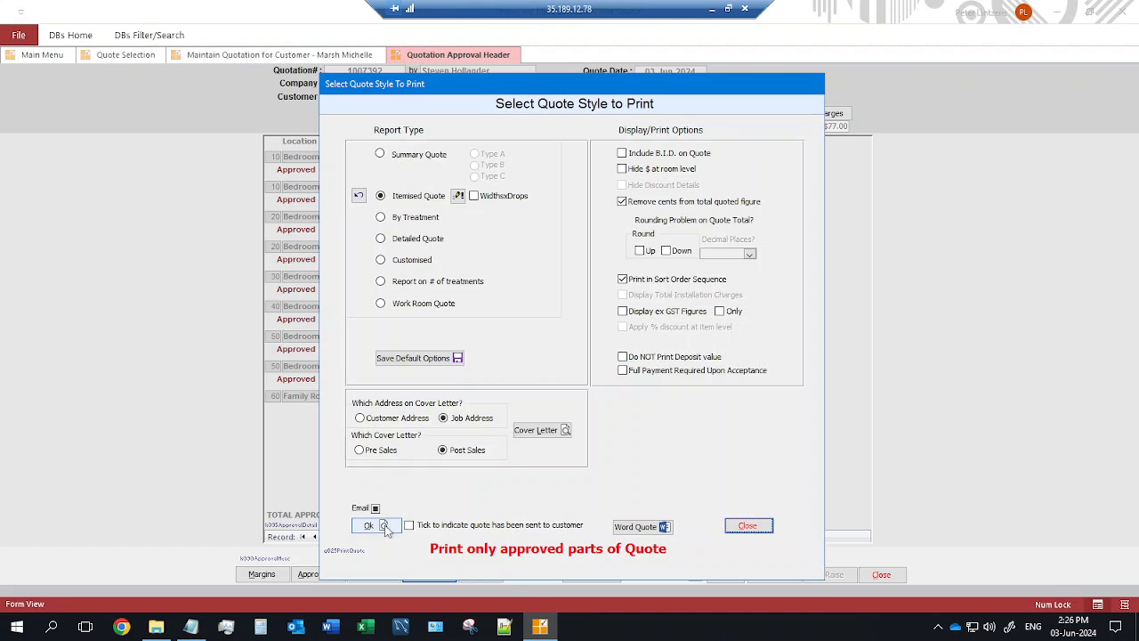
Preview the approved-only itemised quote, checking page 2 shows $8,405.00 total and $4,202.50 deposit.
click(381, 526)
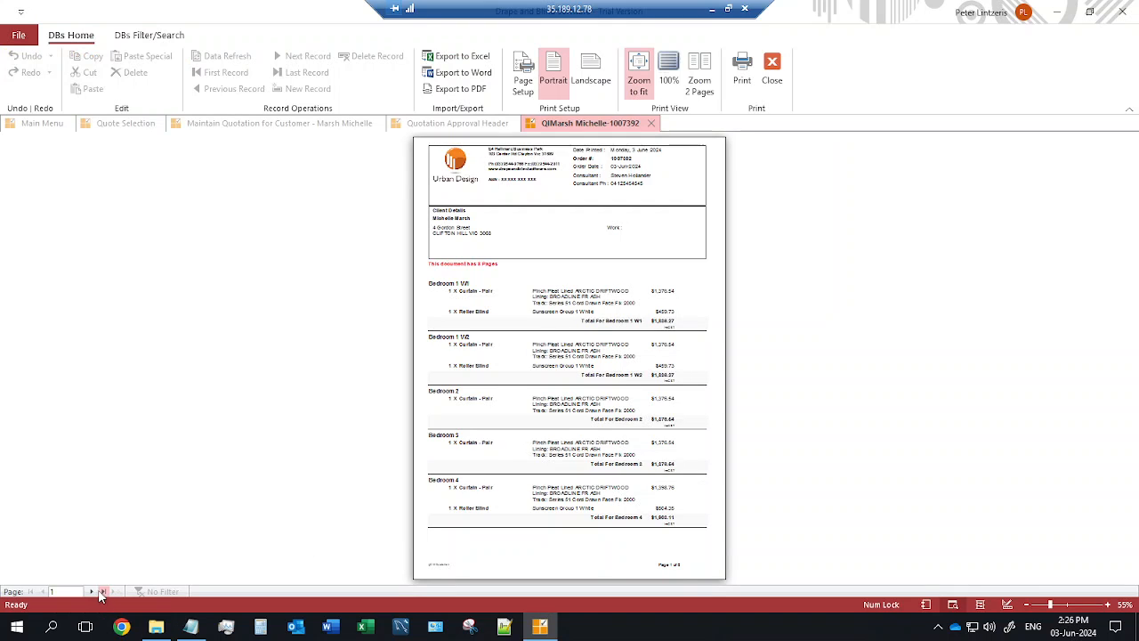
click(101, 591)
click(659, 205)
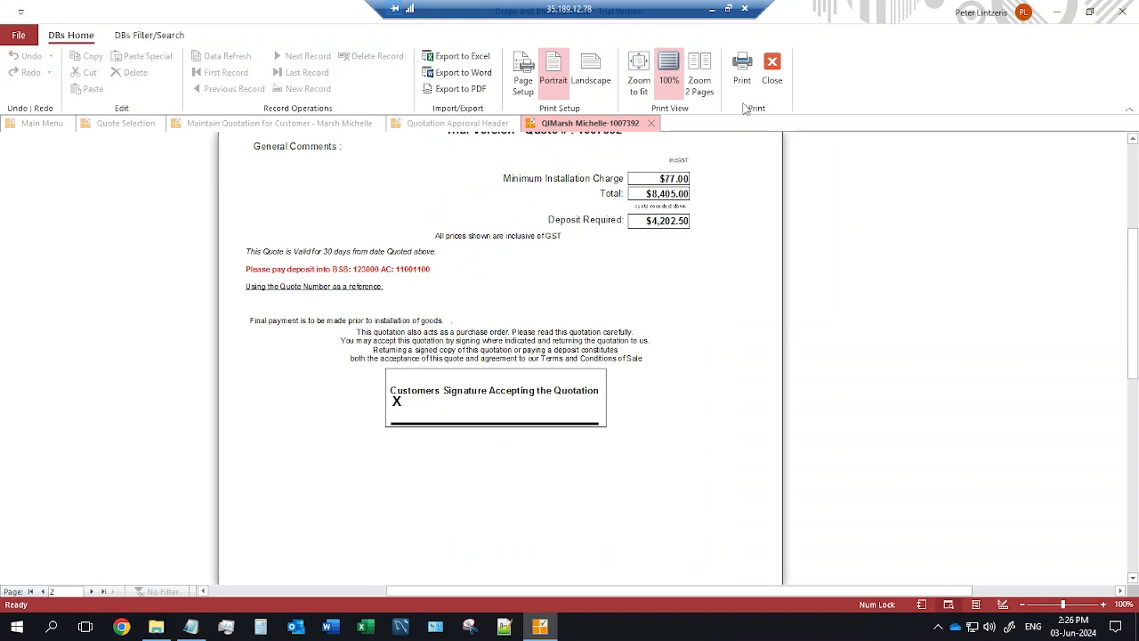
click(771, 67)
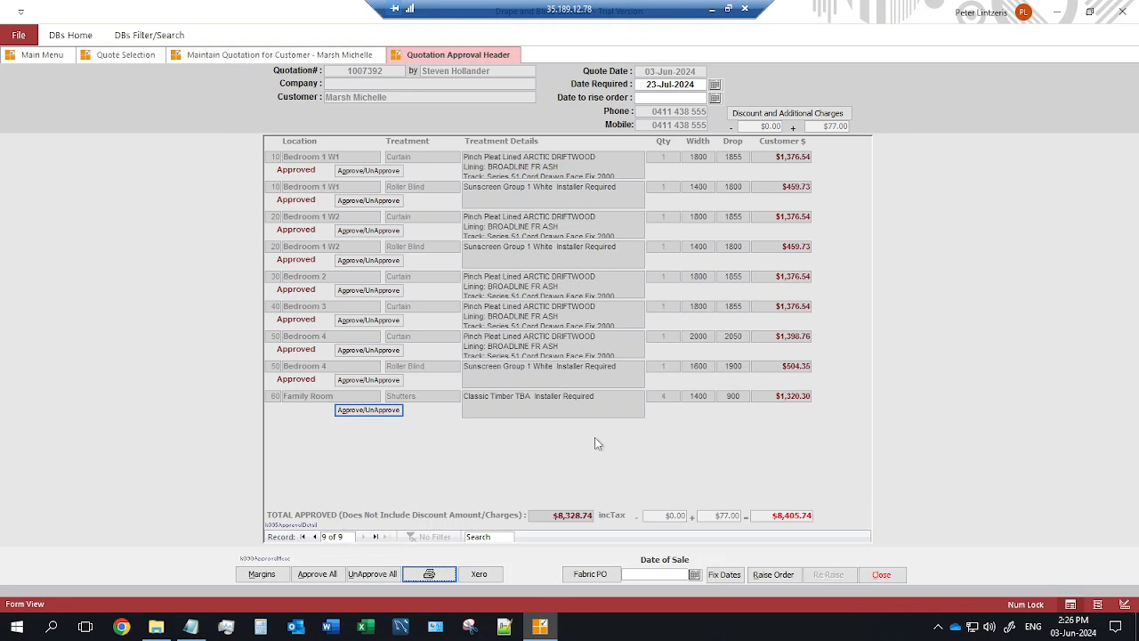
Set date of sale to 03-Jun-2024 and fill the Xero invoice accepted total of $8,405.74.
click(389, 414)
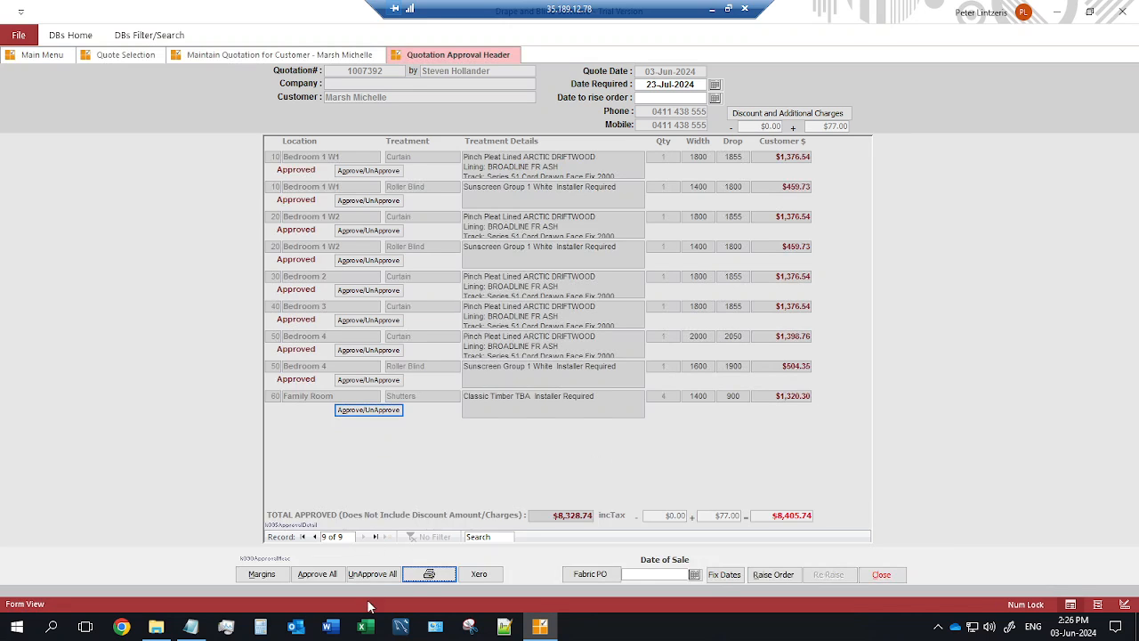
click(694, 576)
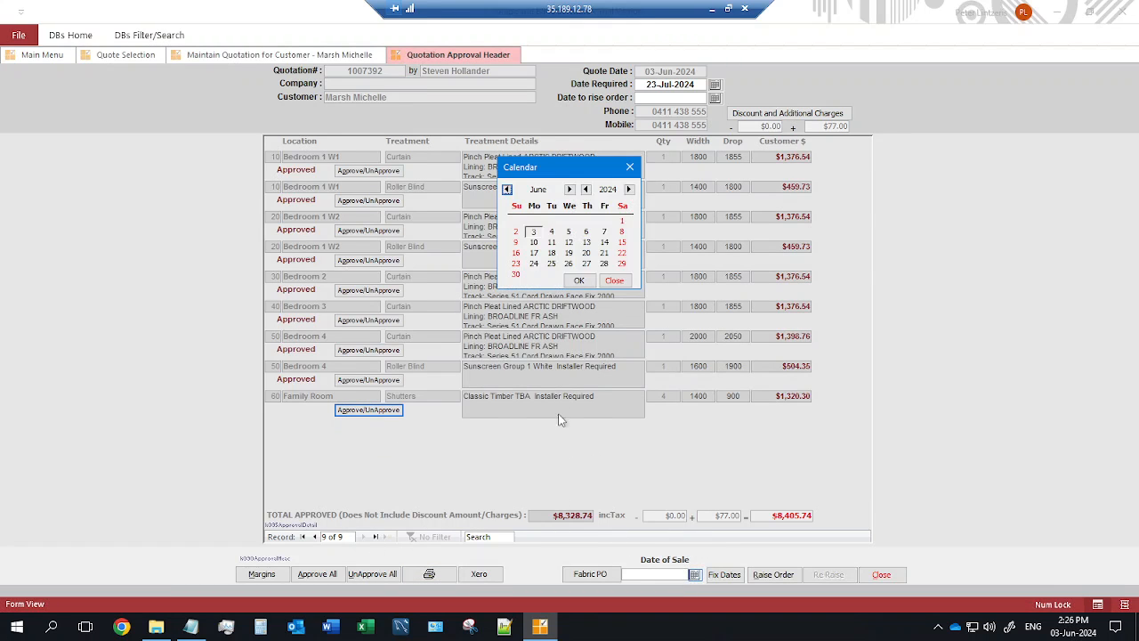
click(581, 281)
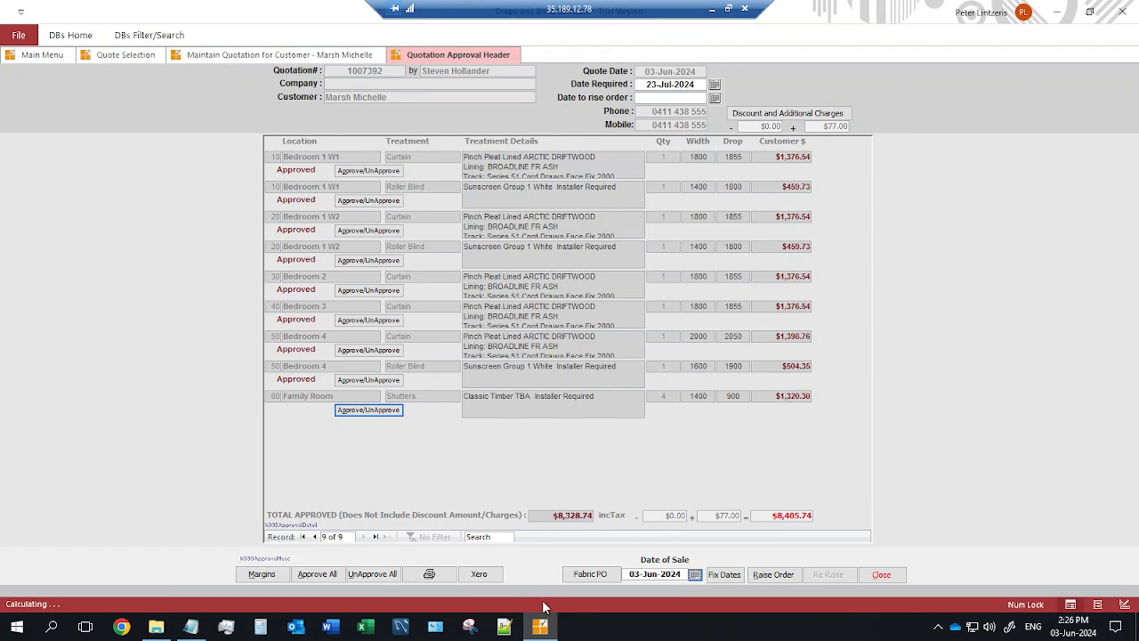
click(487, 577)
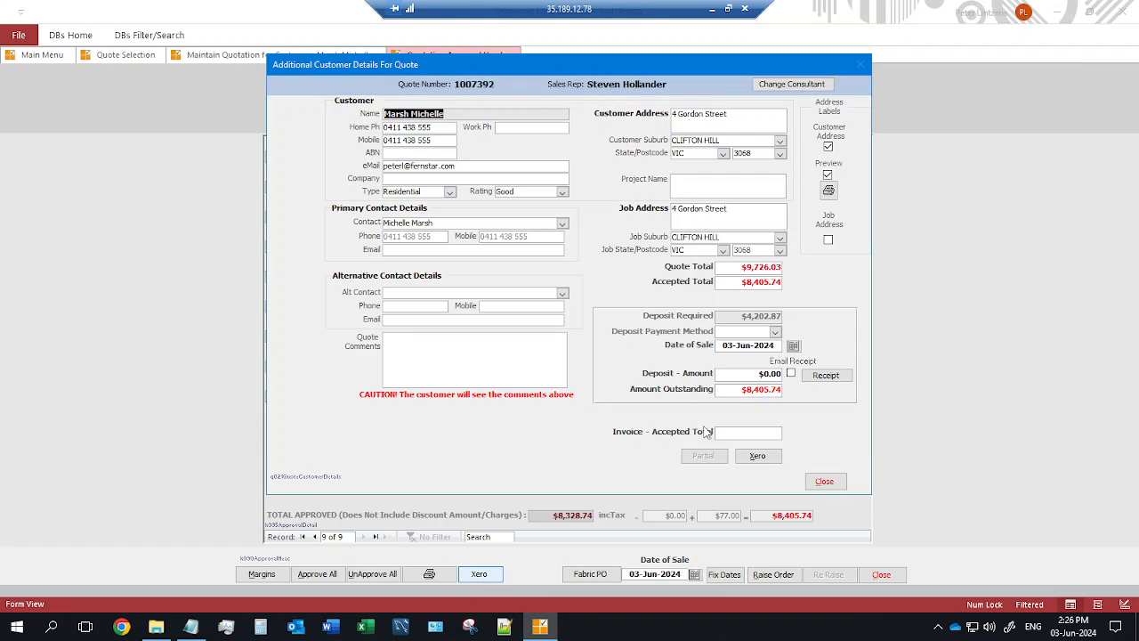
click(739, 433)
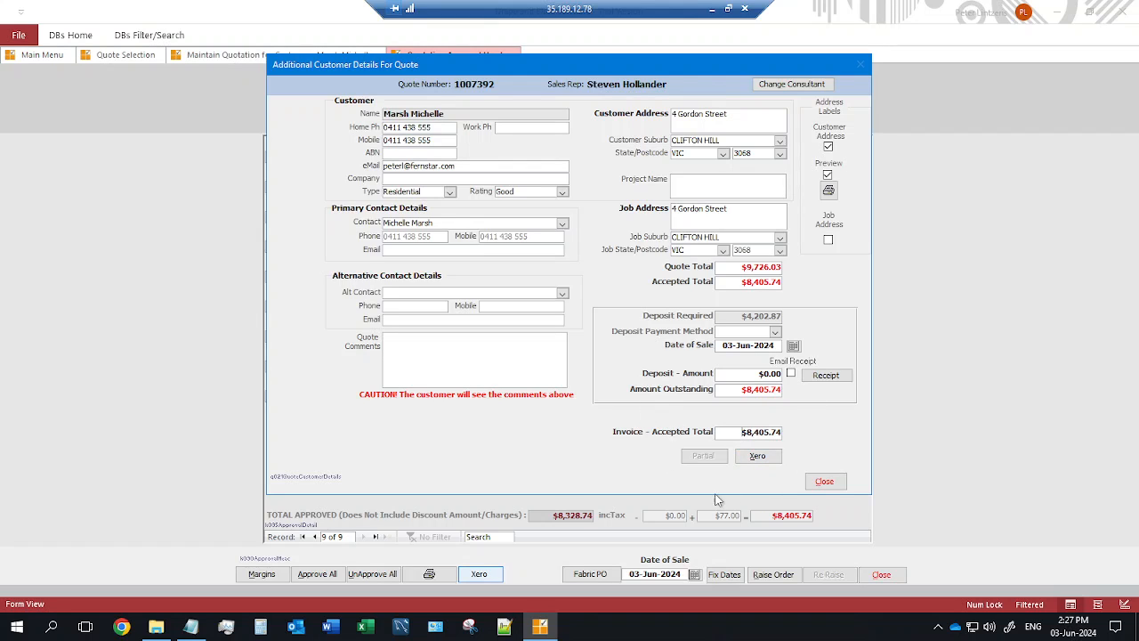
click(825, 483)
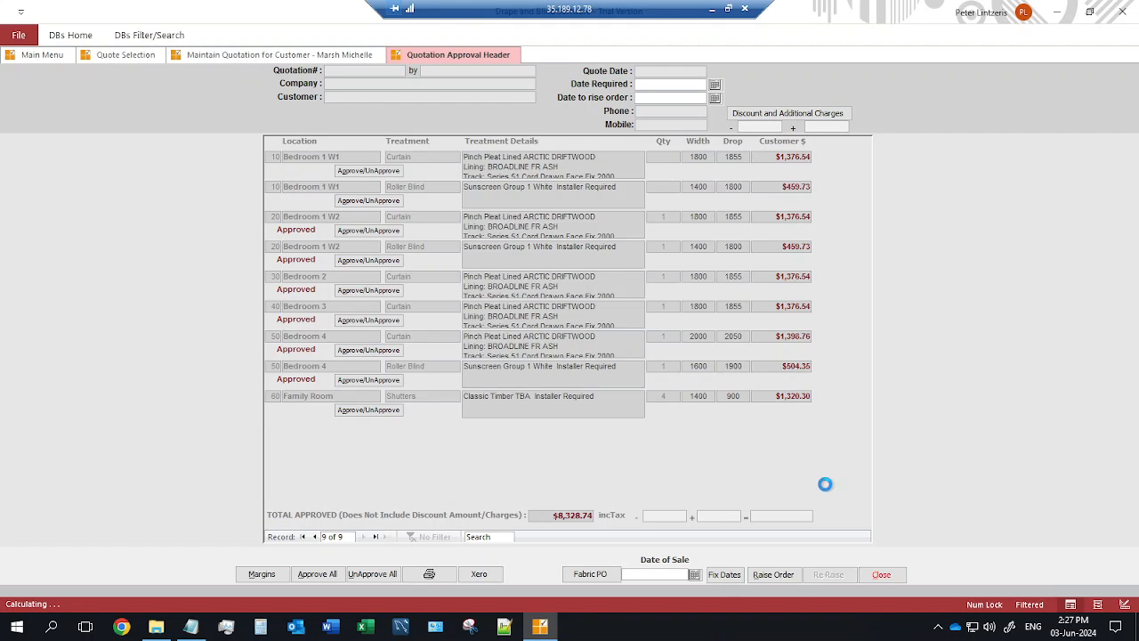
Raise orders for the approved items of quote 1007392 and dismiss the success message.
click(775, 576)
click(581, 362)
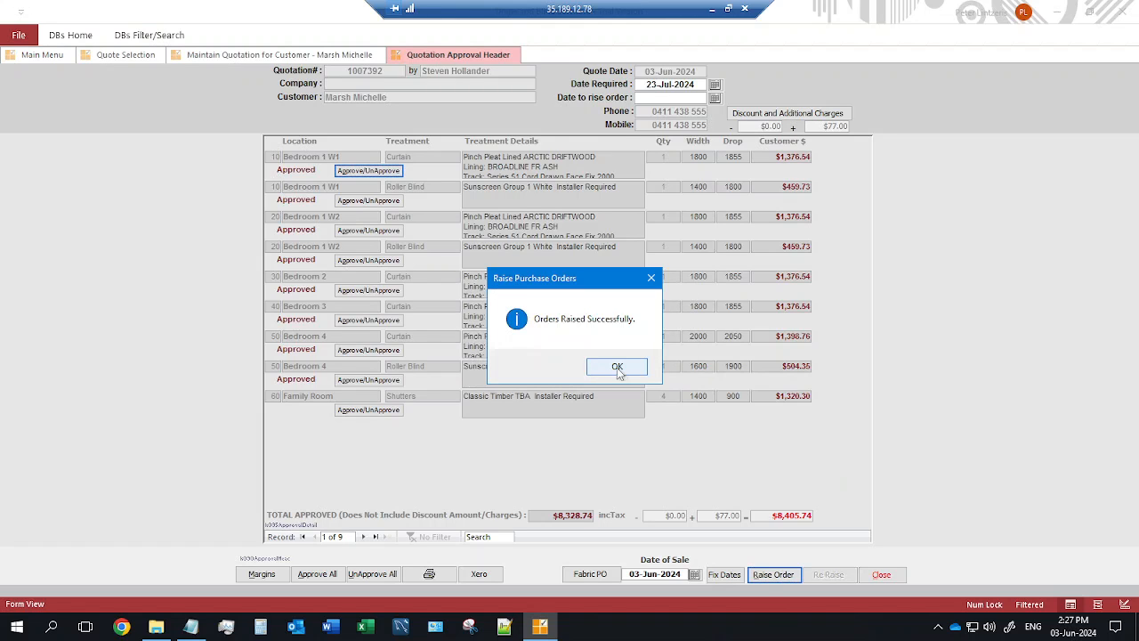
click(617, 367)
click(882, 574)
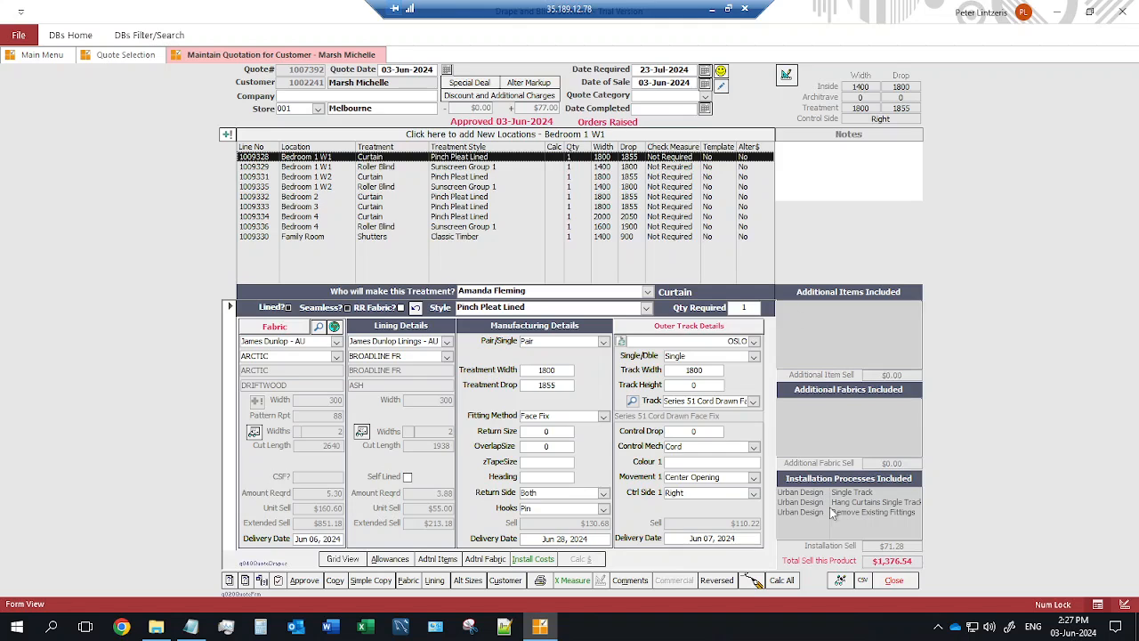
Open fabric purchase order 2227 to James Dunlop - AU from the Work In Progress orders.
click(895, 581)
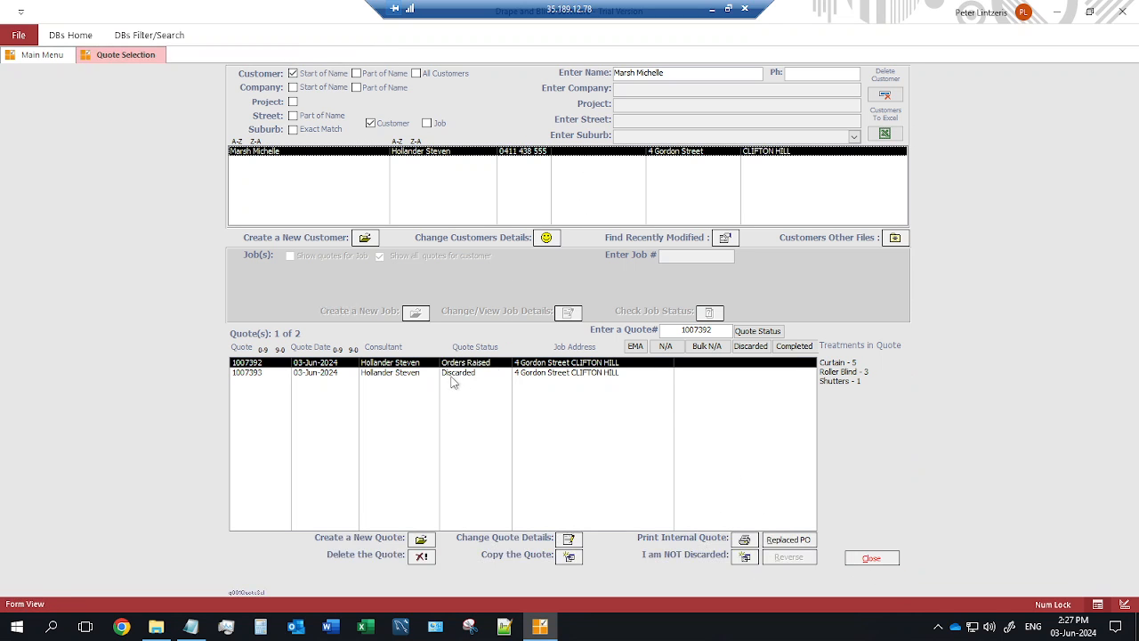
click(879, 560)
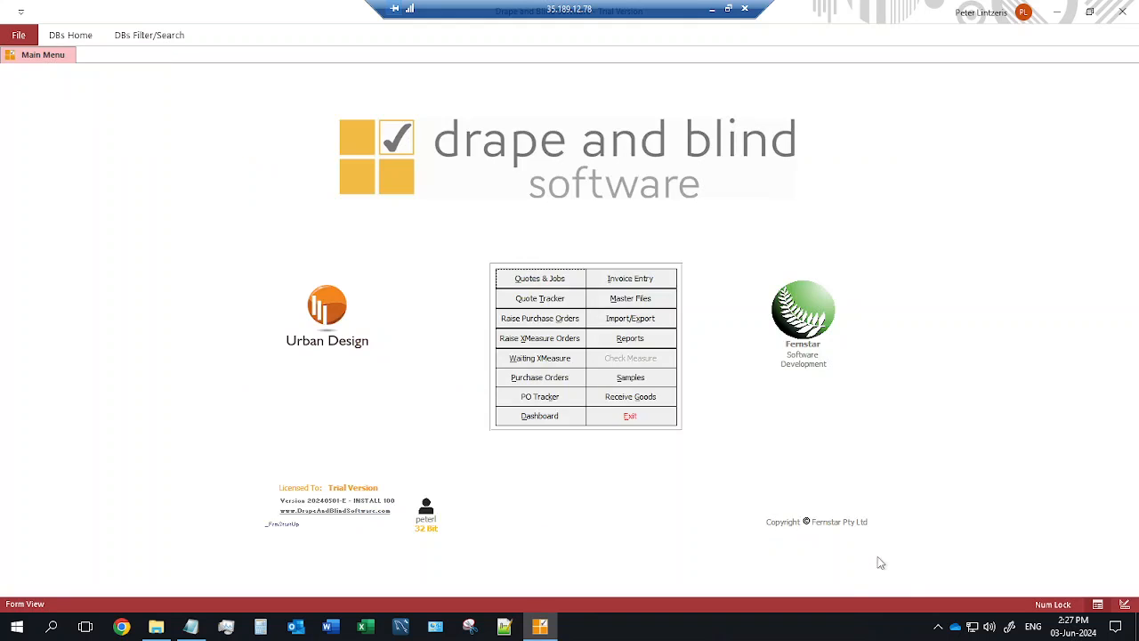
click(557, 380)
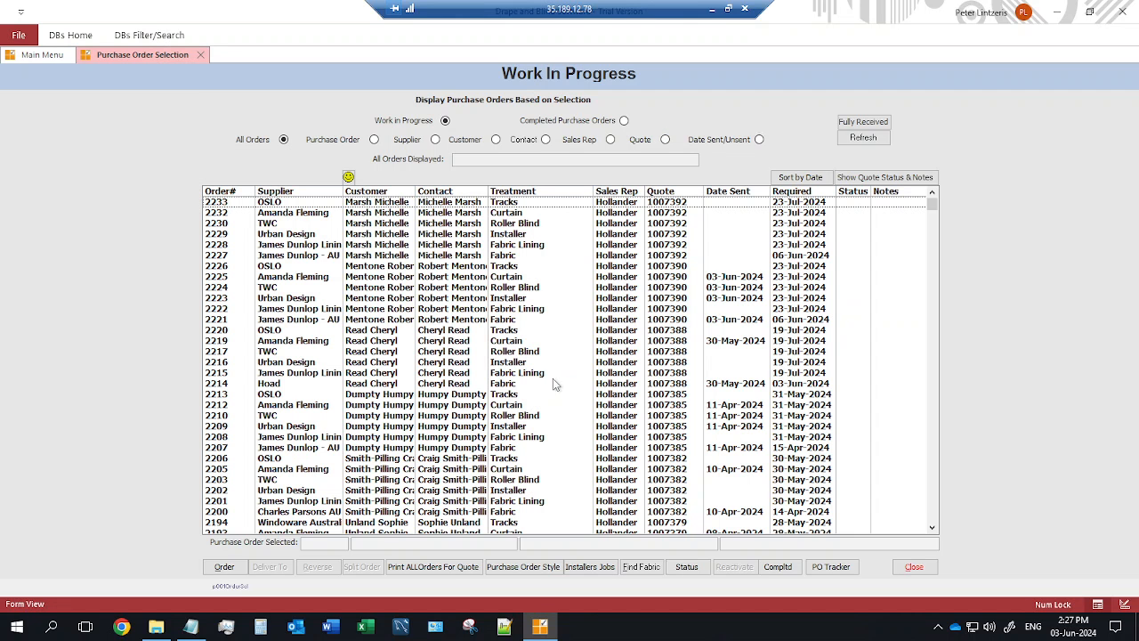
click(424, 253)
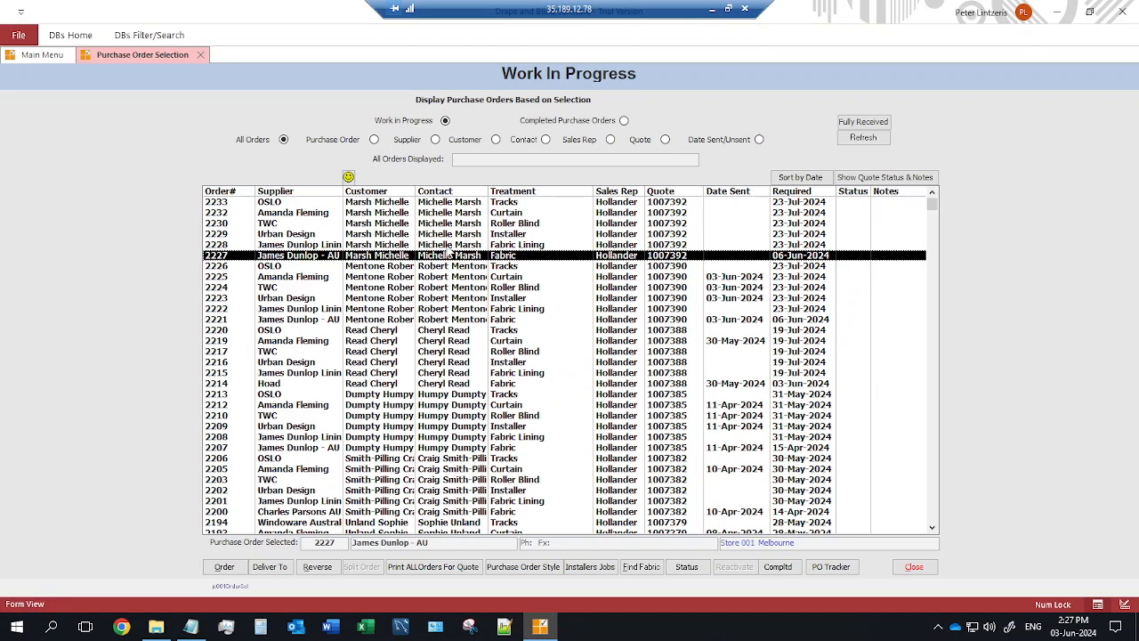
click(456, 245)
click(461, 234)
click(461, 256)
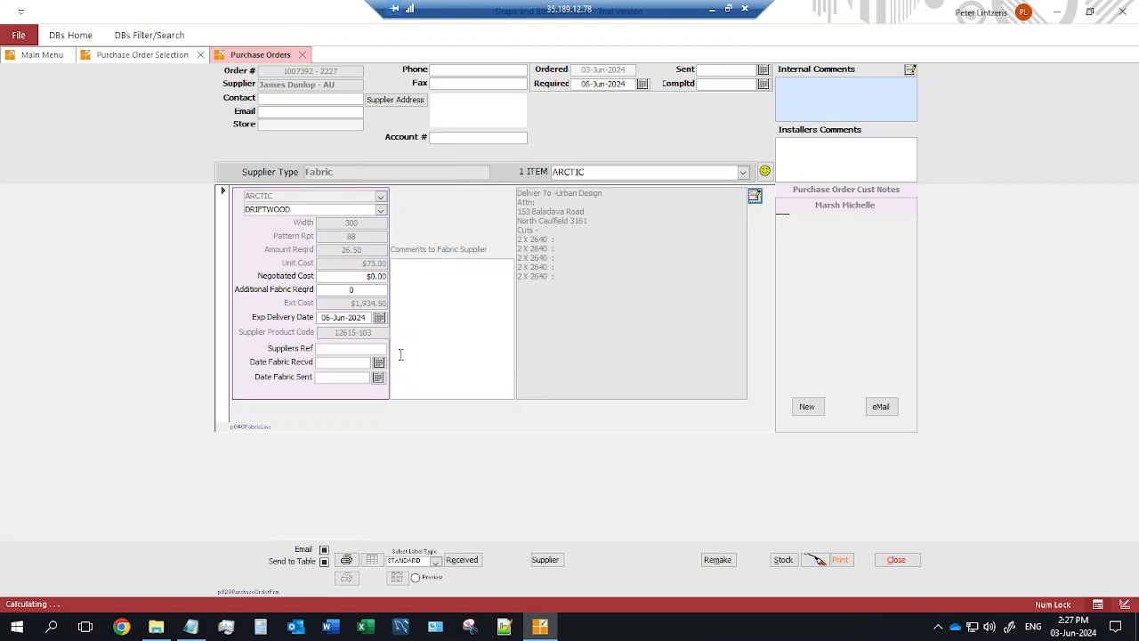
Print-preview purchase order 2227, check its 03-Jun-2024 sent date, and return to the order list.
click(347, 561)
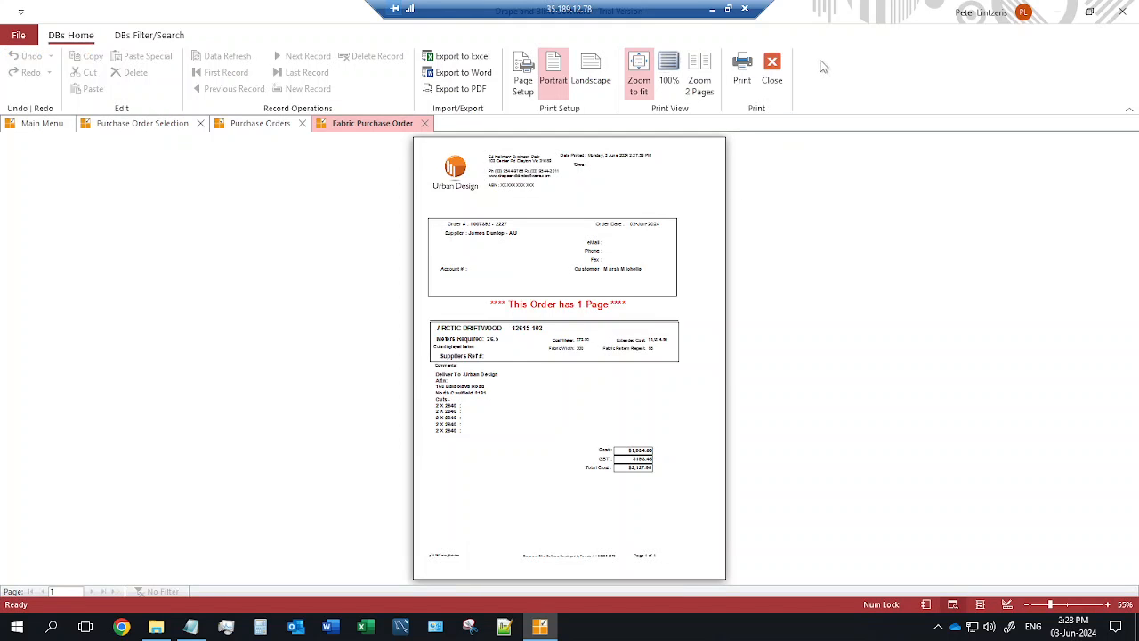
click(773, 72)
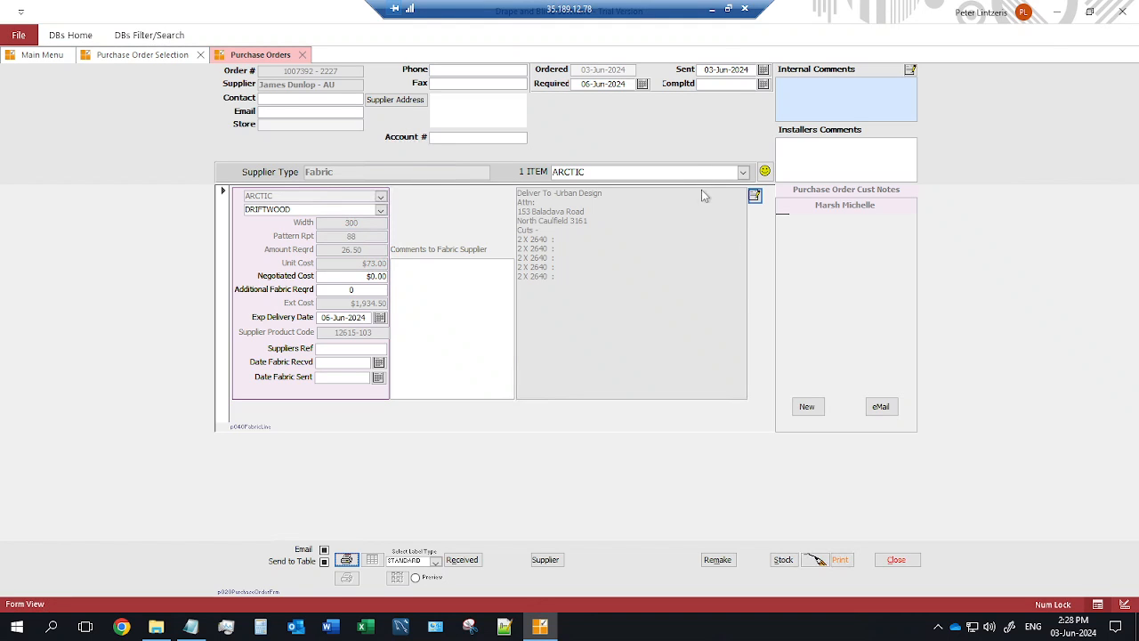
click(708, 69)
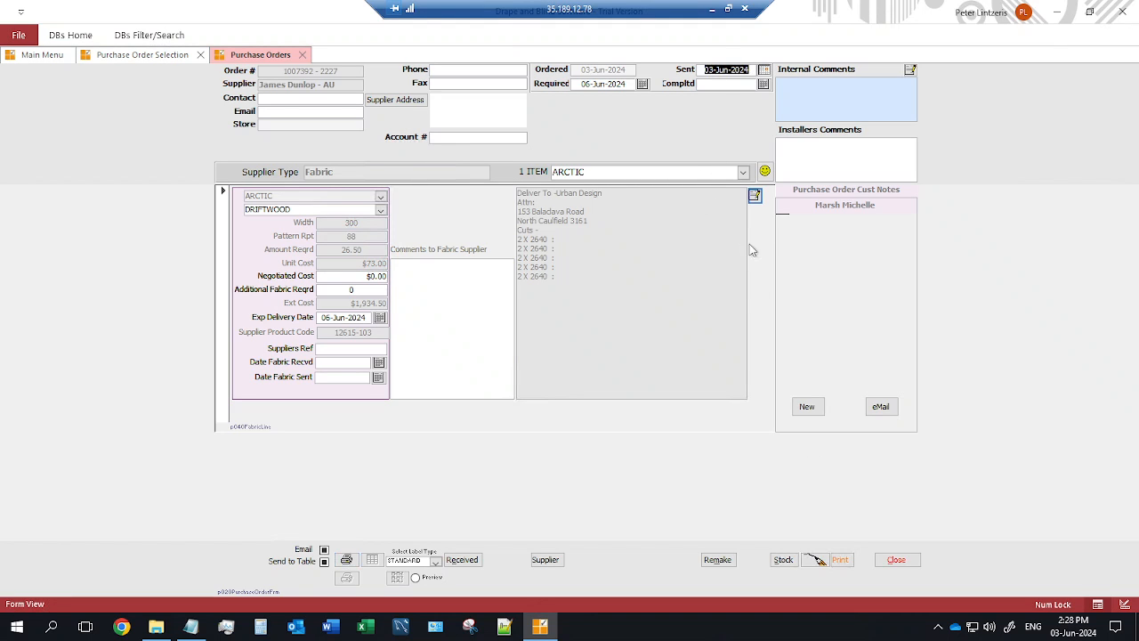
click(896, 560)
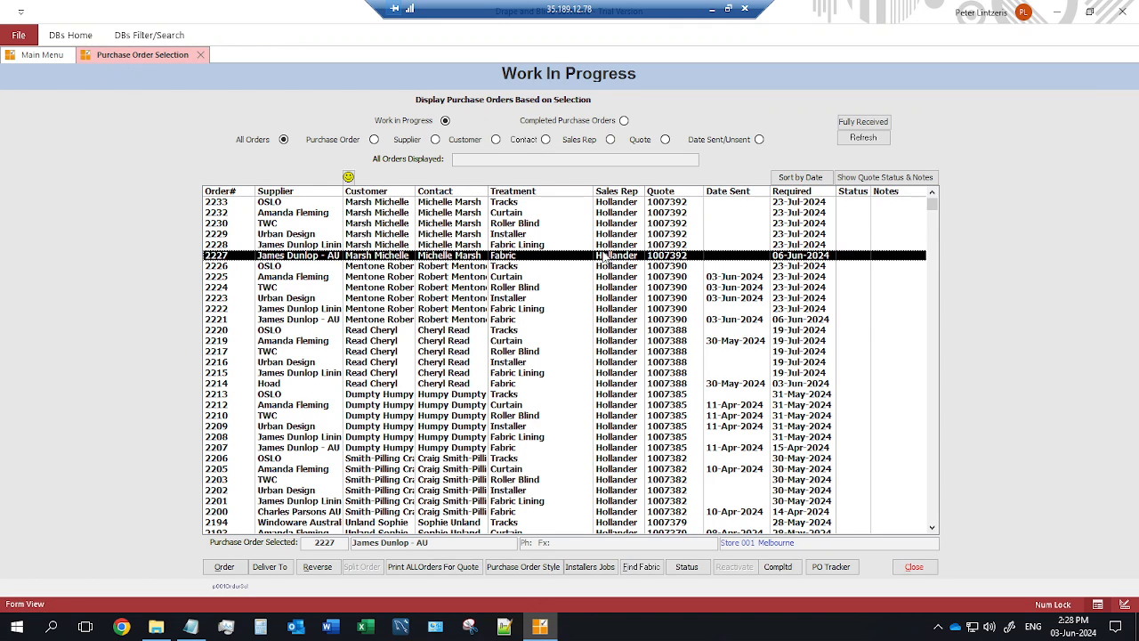
Print curtain make-up order 2232 for quote 1007392's five bedroom curtains, then close the preview.
click(519, 246)
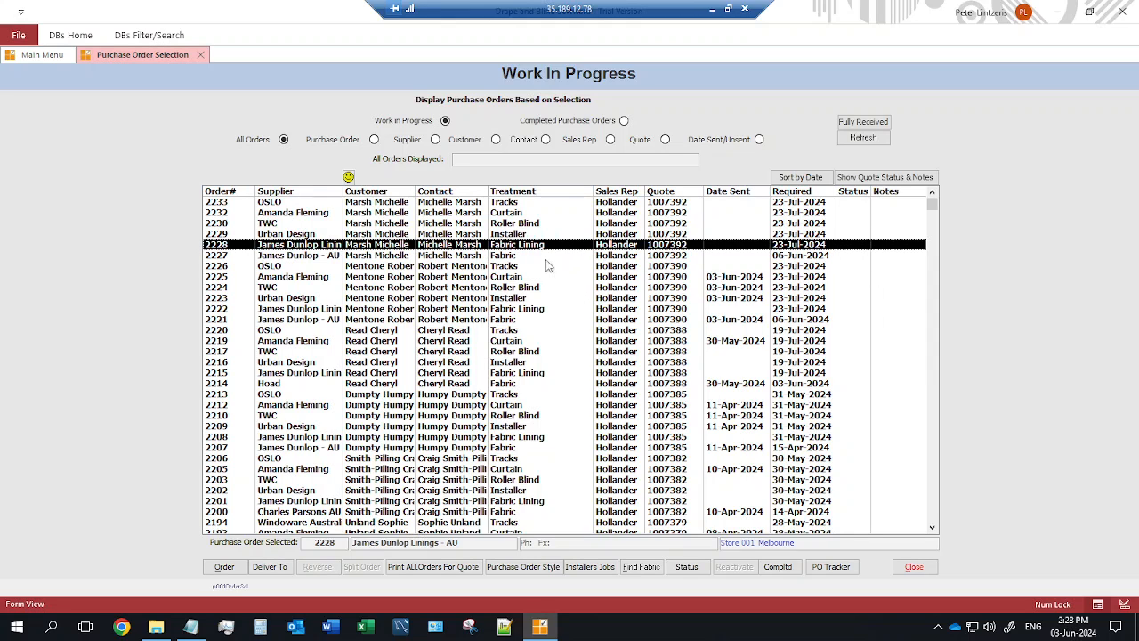
click(515, 214)
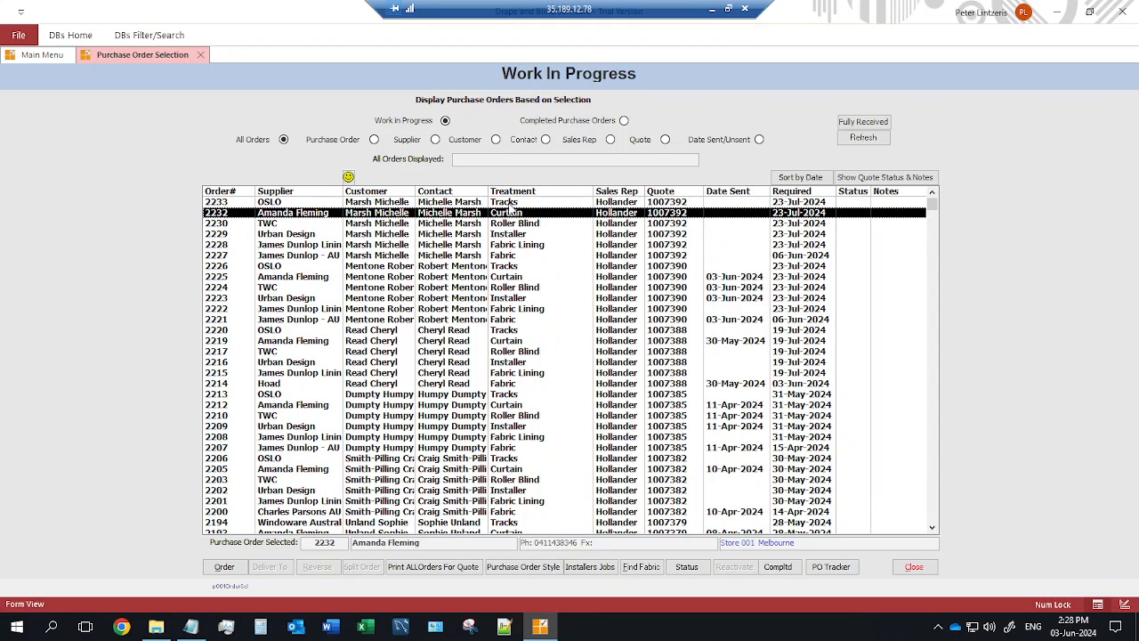
double_click(507, 213)
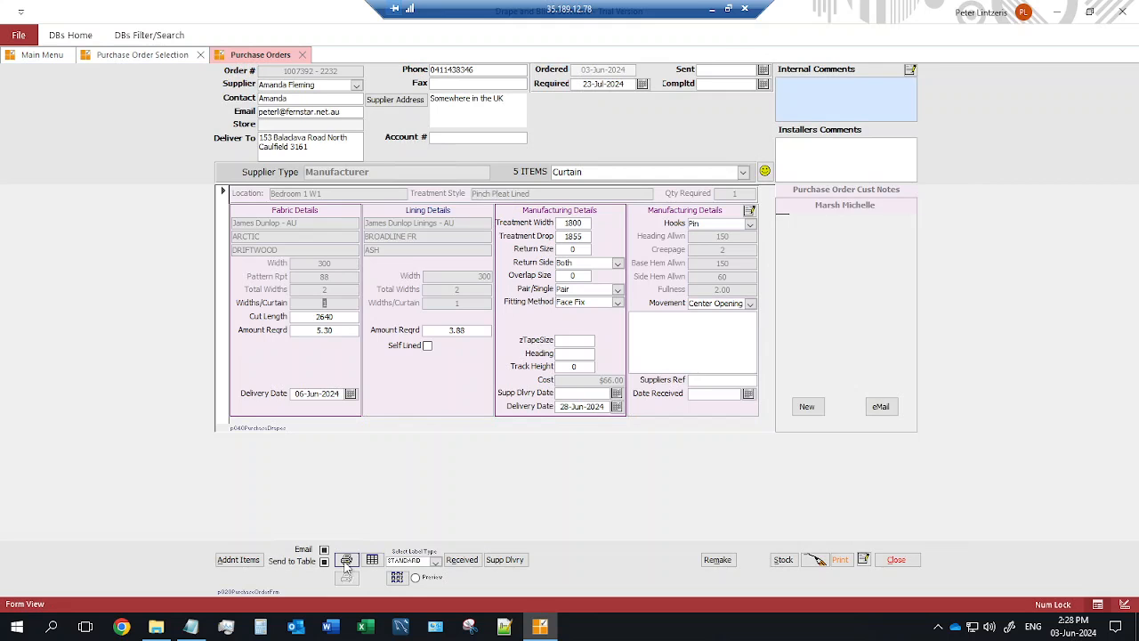
click(346, 562)
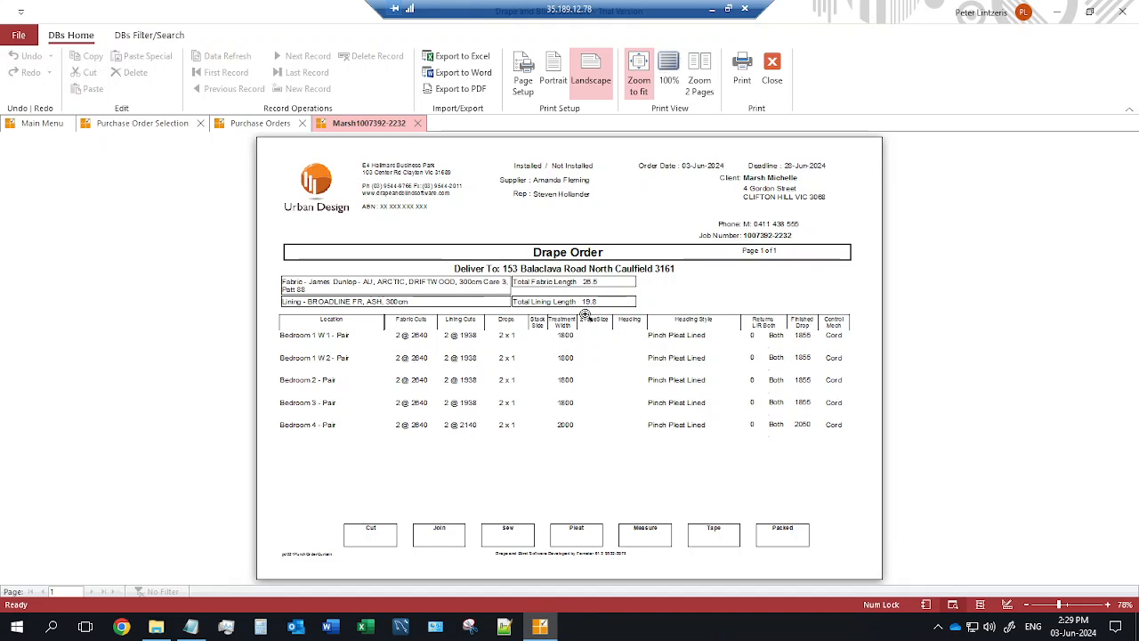
click(771, 71)
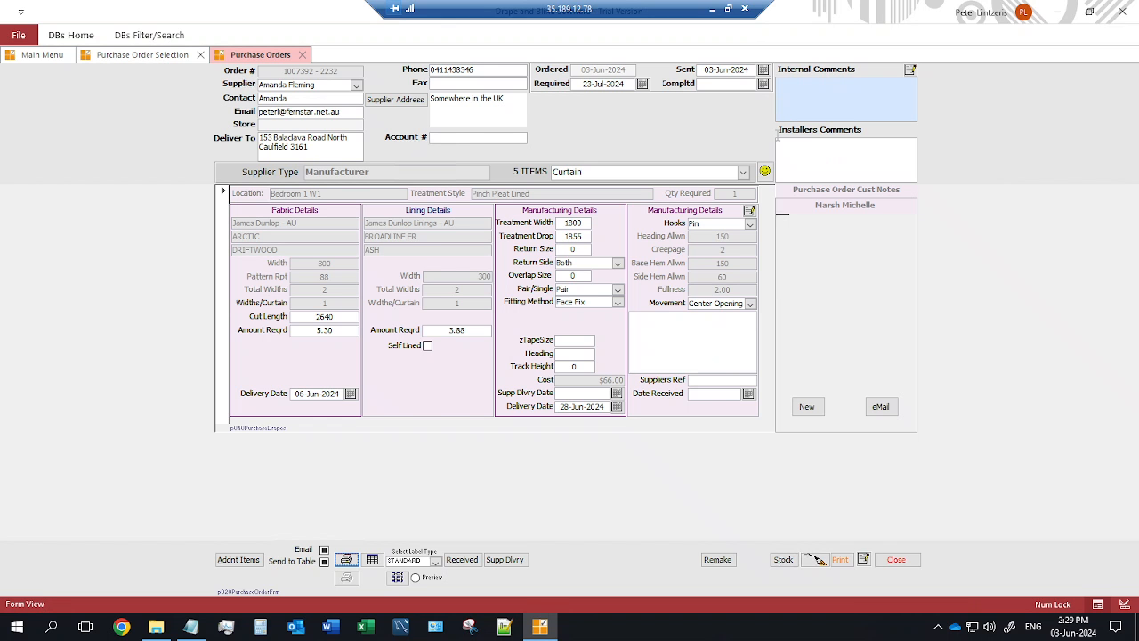
Leave order 2232 and print the installer paperwork for purchase order 2229.
click(899, 561)
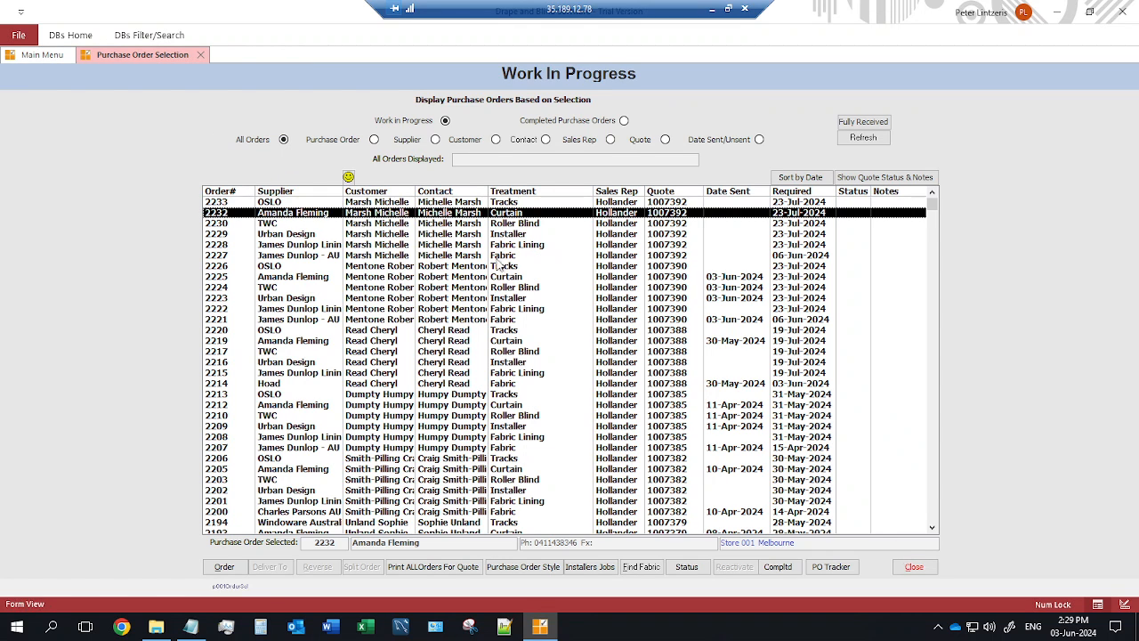
click(502, 234)
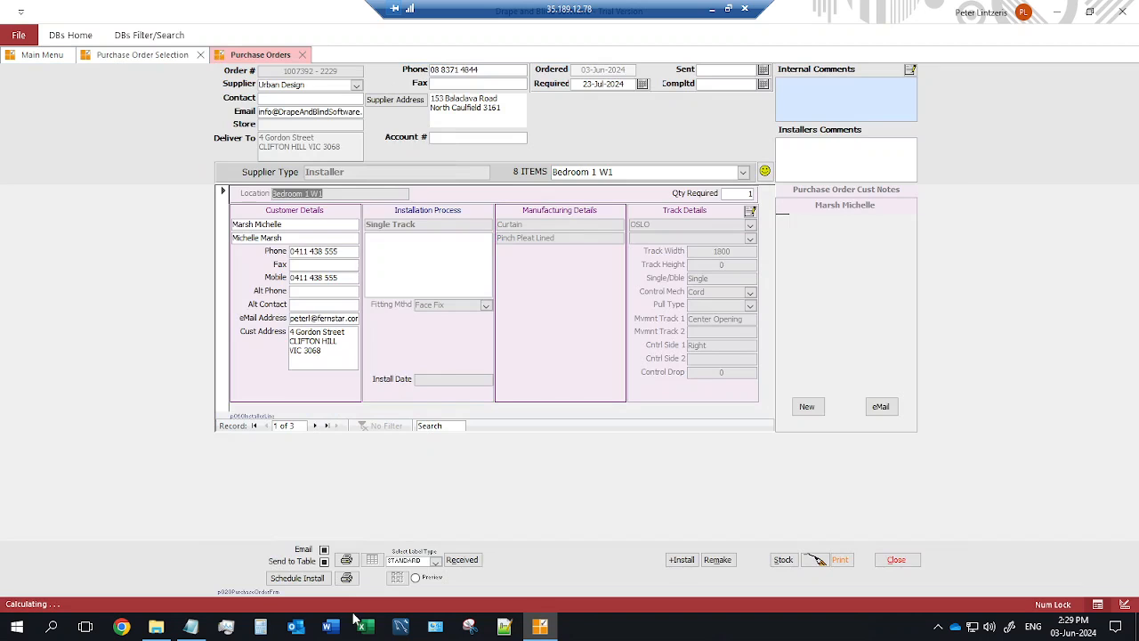
click(346, 560)
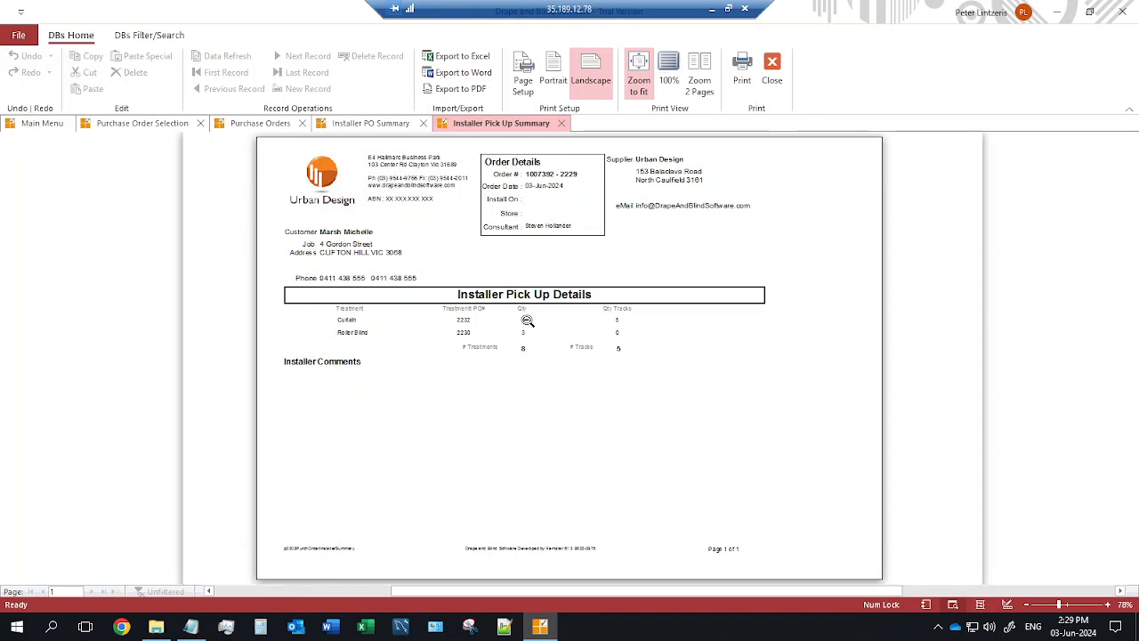
Review order 2229's Installer Pick Up Summary and Installation Summary at 100%, including page 2.
click(529, 319)
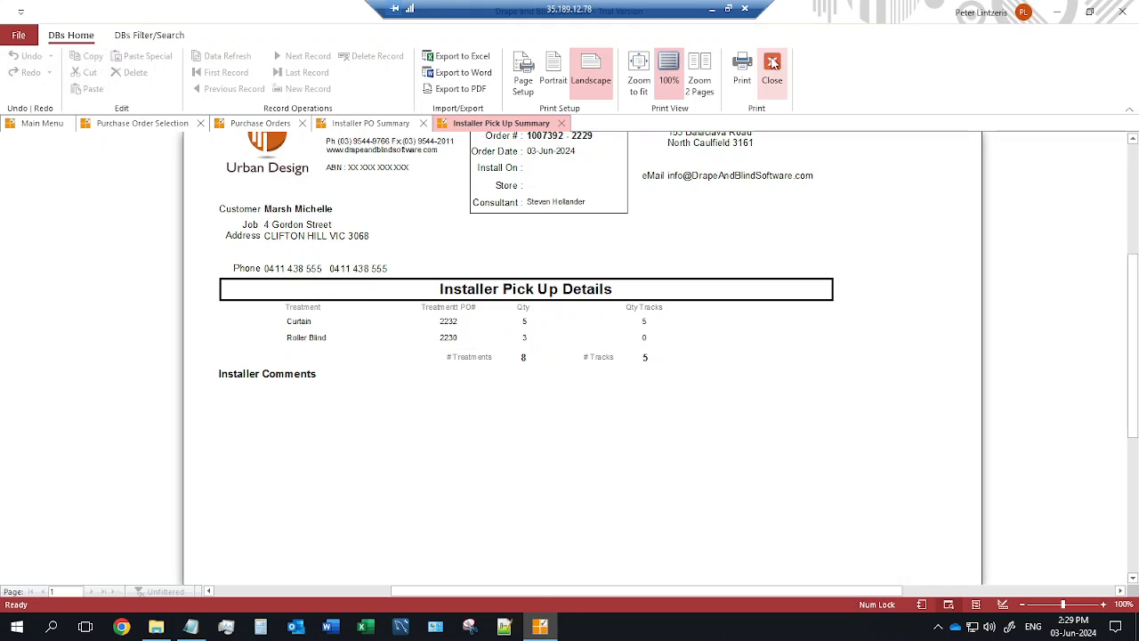
click(773, 73)
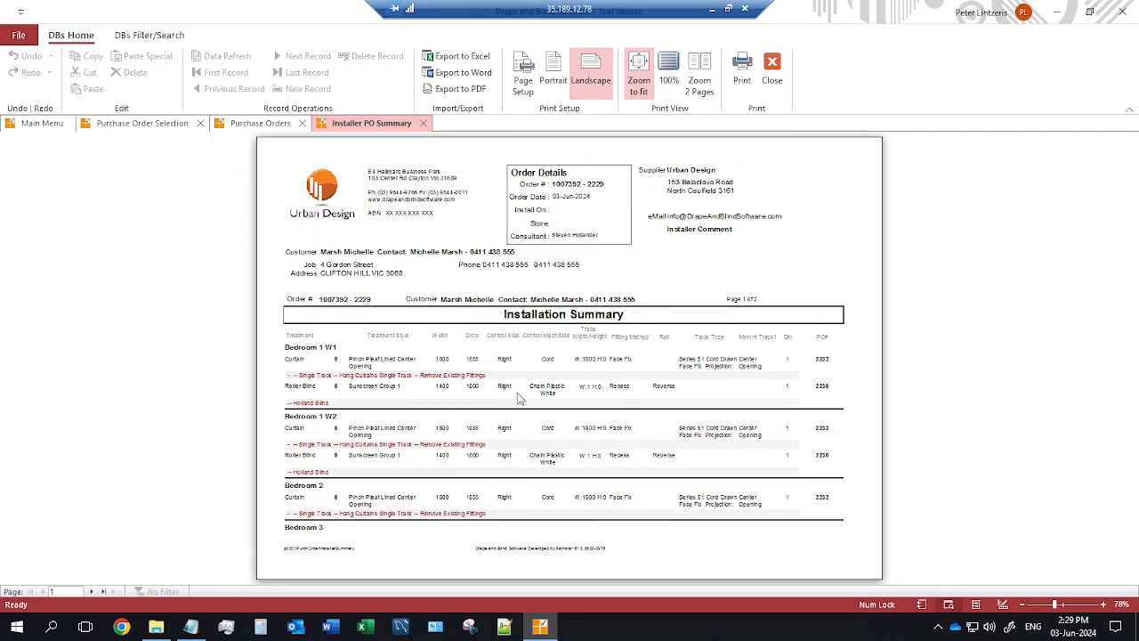
click(523, 399)
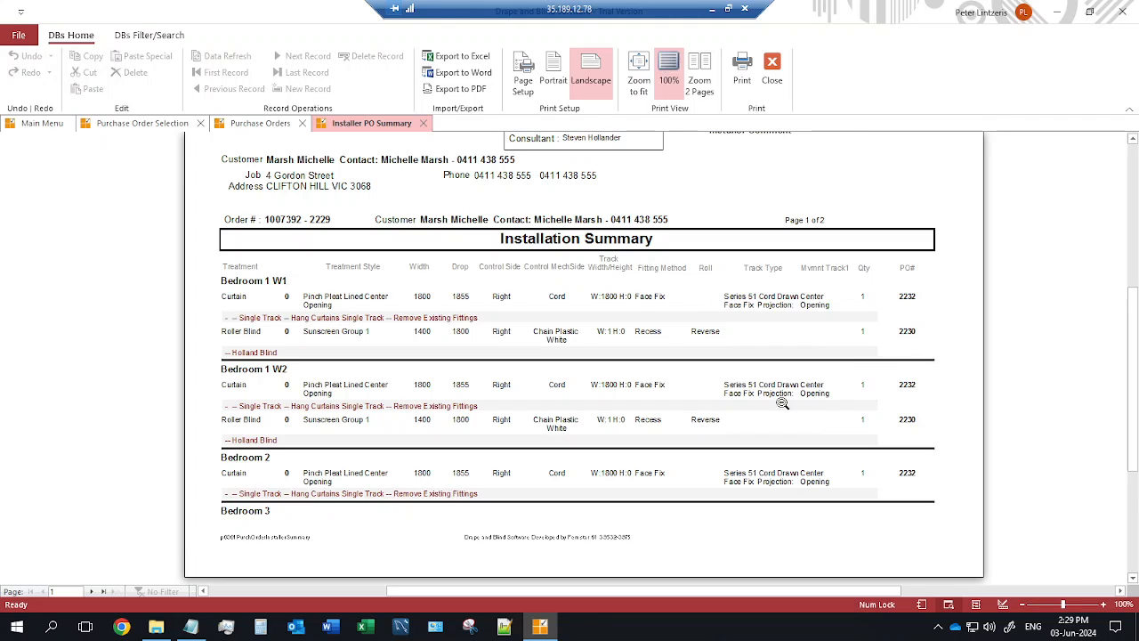
click(94, 593)
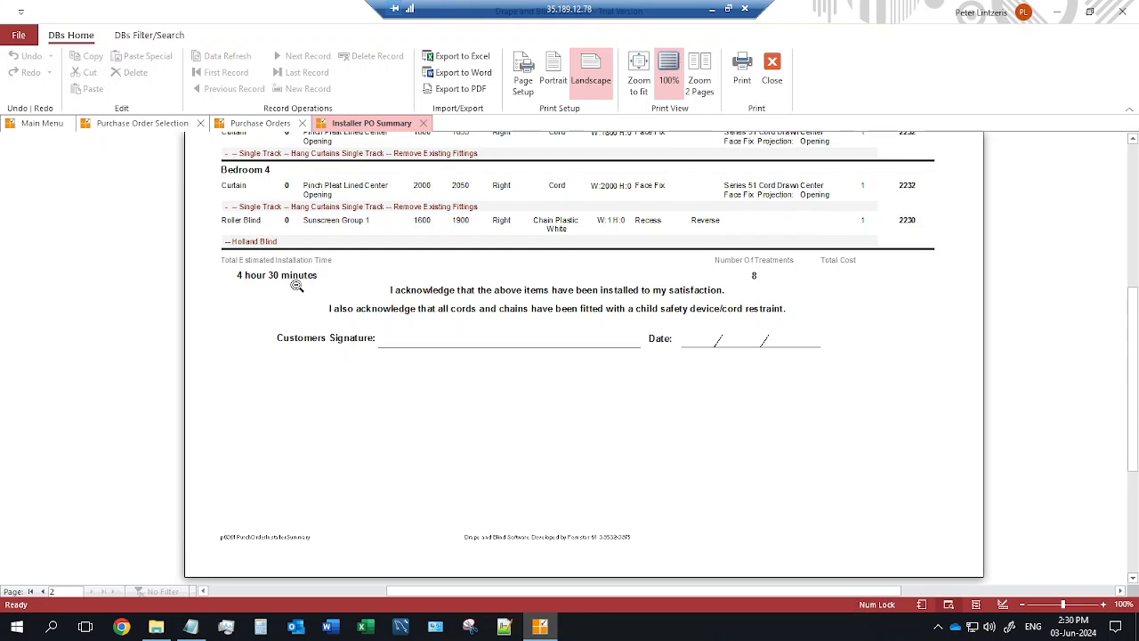
scroll(297, 285, up, 3)
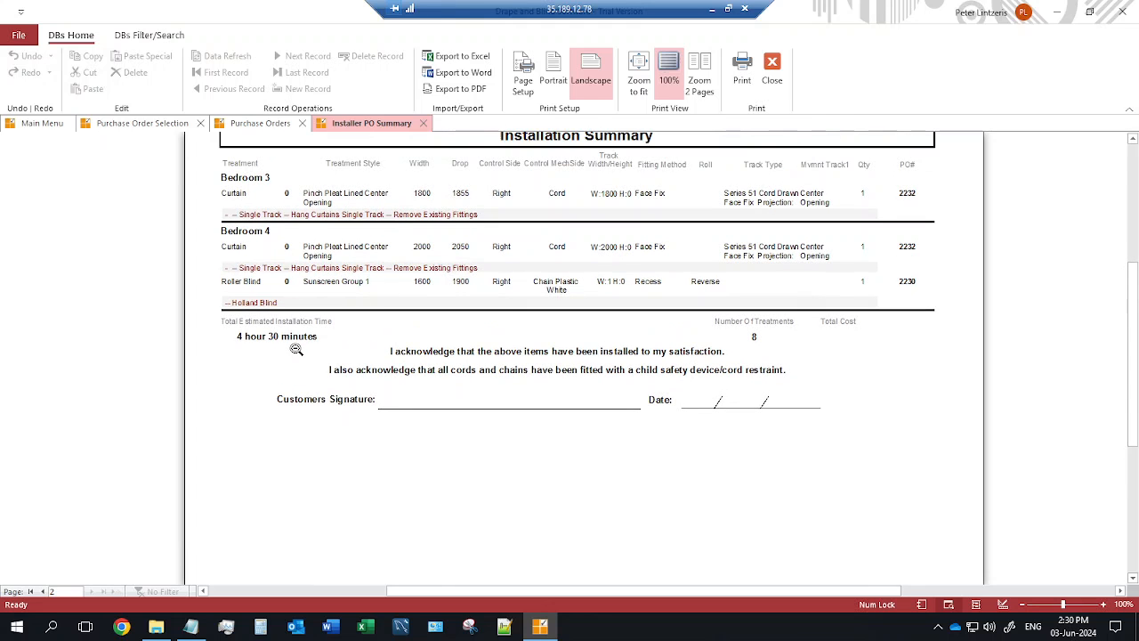
Close the installation summary, order 2229 and the purchase order selection form.
click(773, 71)
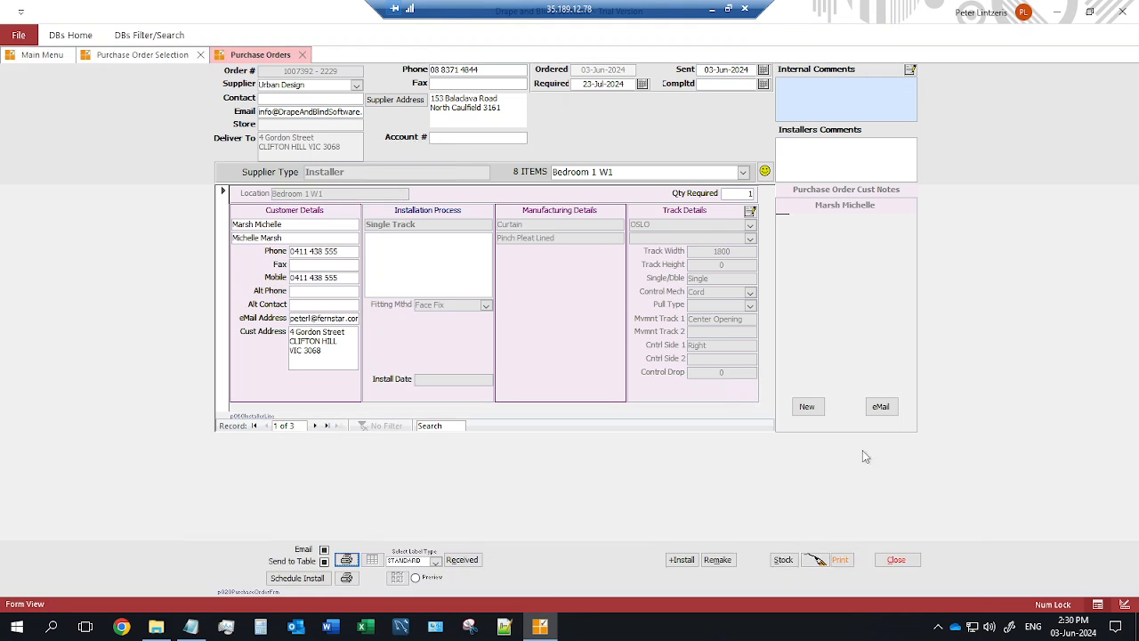
click(904, 560)
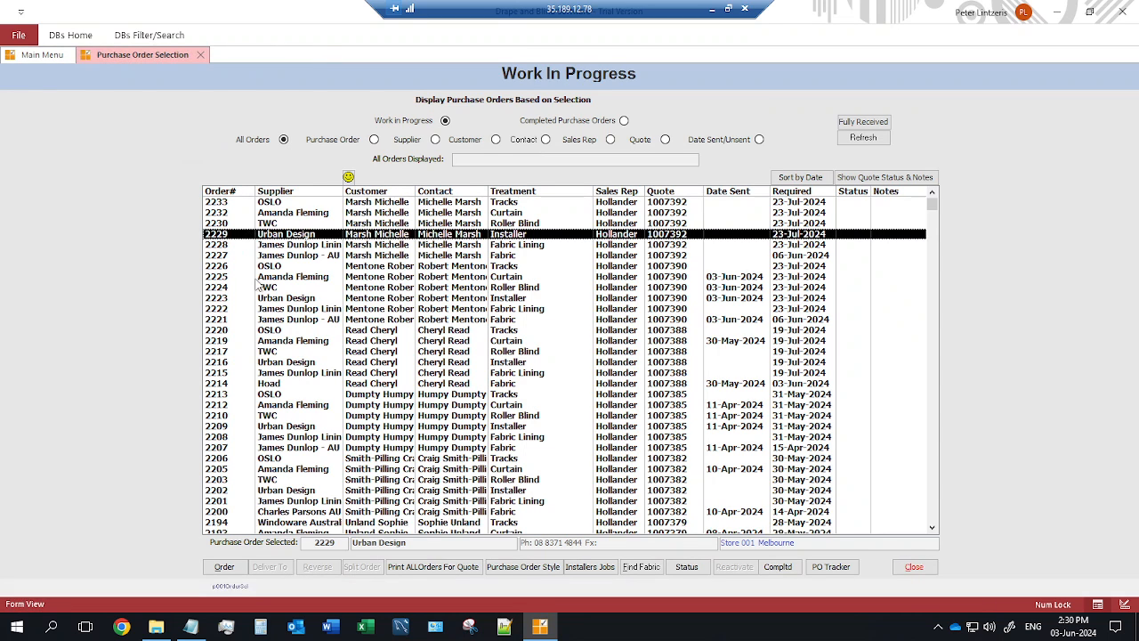
click(370, 257)
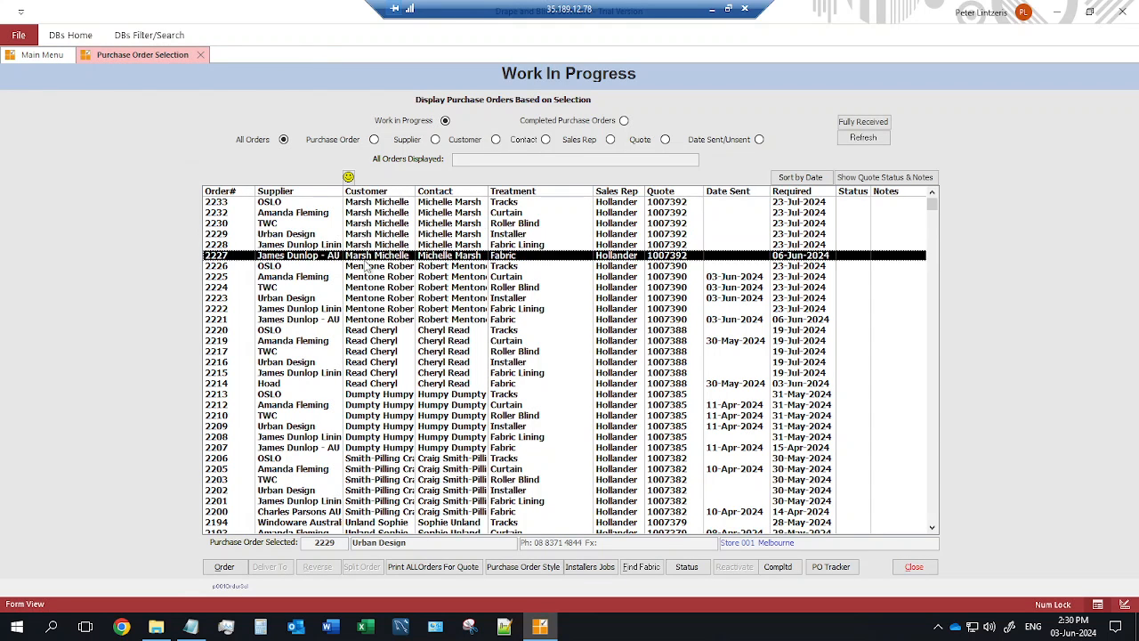
click(915, 568)
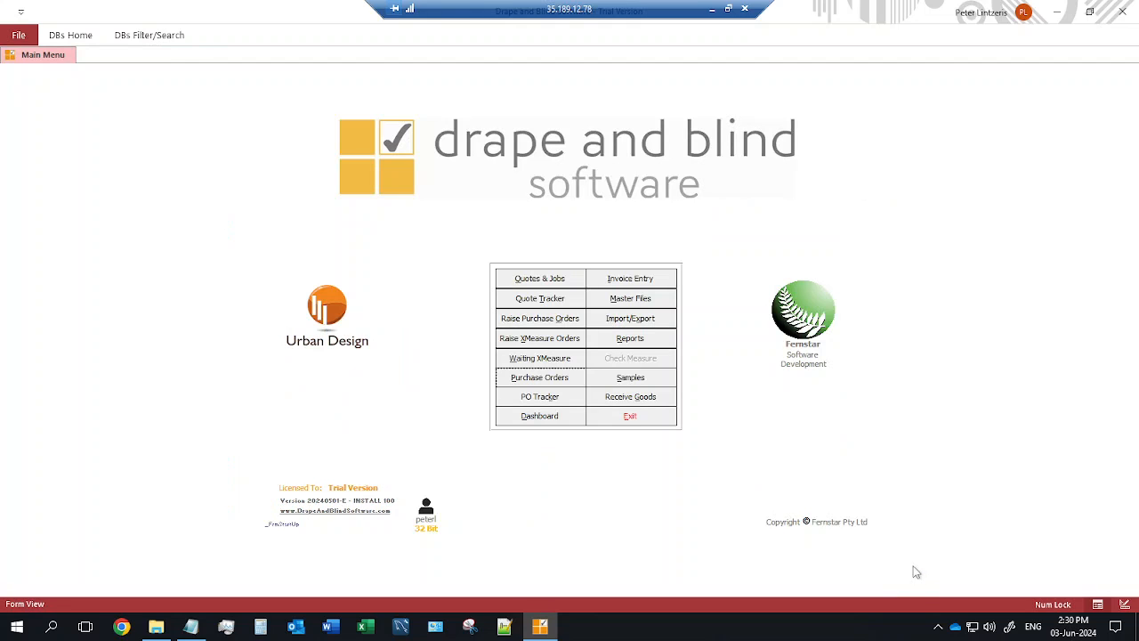
Receive PO 2227's ARCTIC DRIFTWOOD fabric as delivered 03-Jun-2024 and return to the main menu.
click(623, 403)
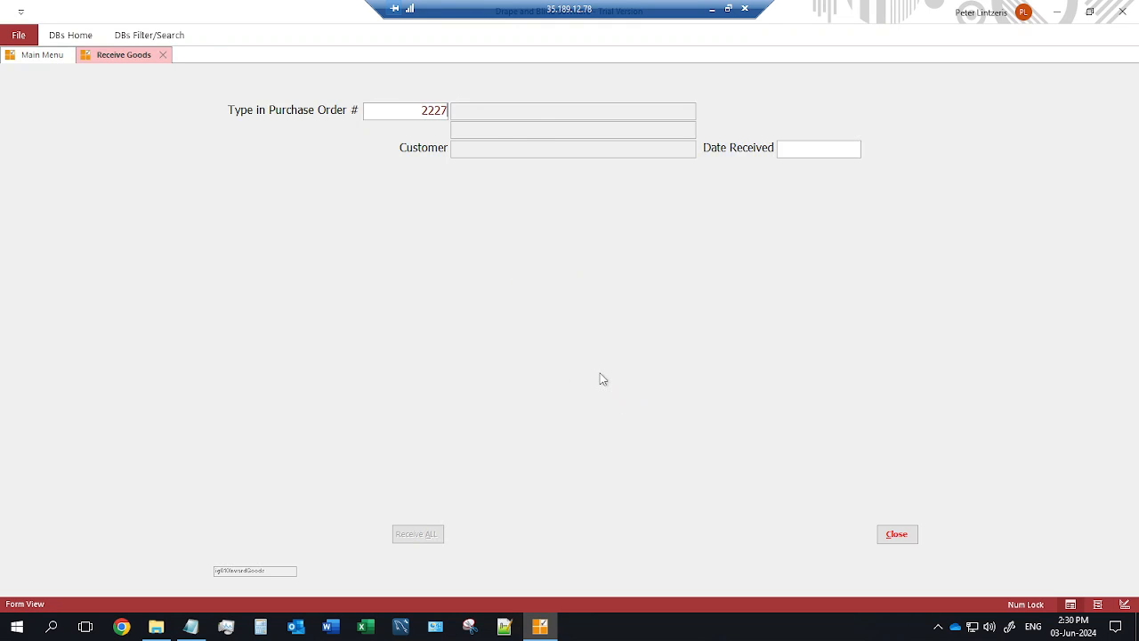
key(Return)
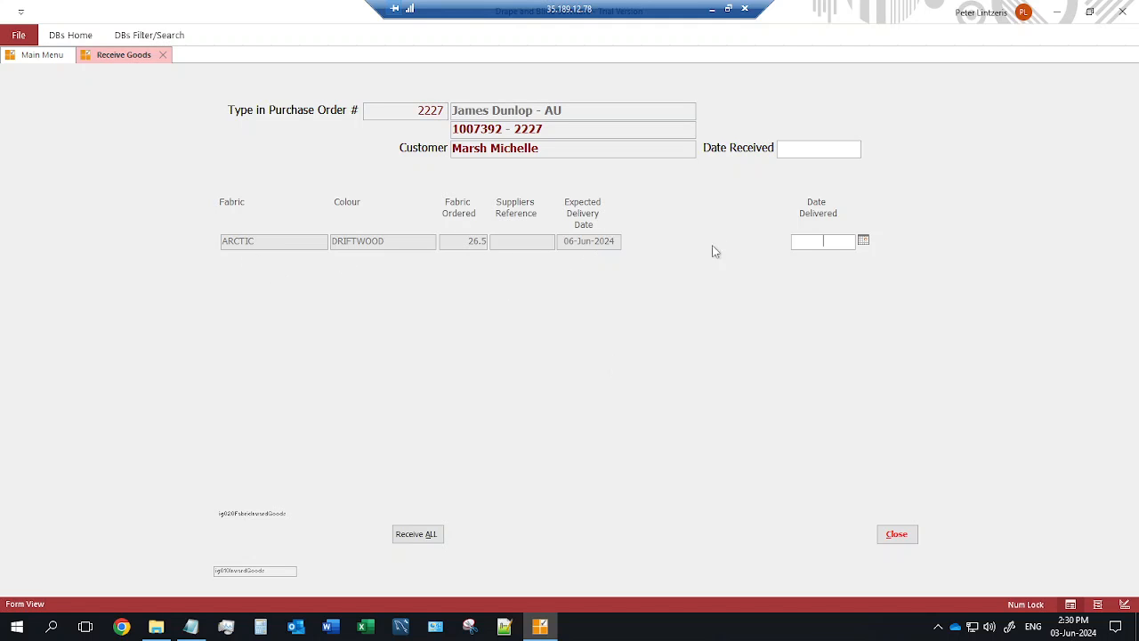
double_click(831, 242)
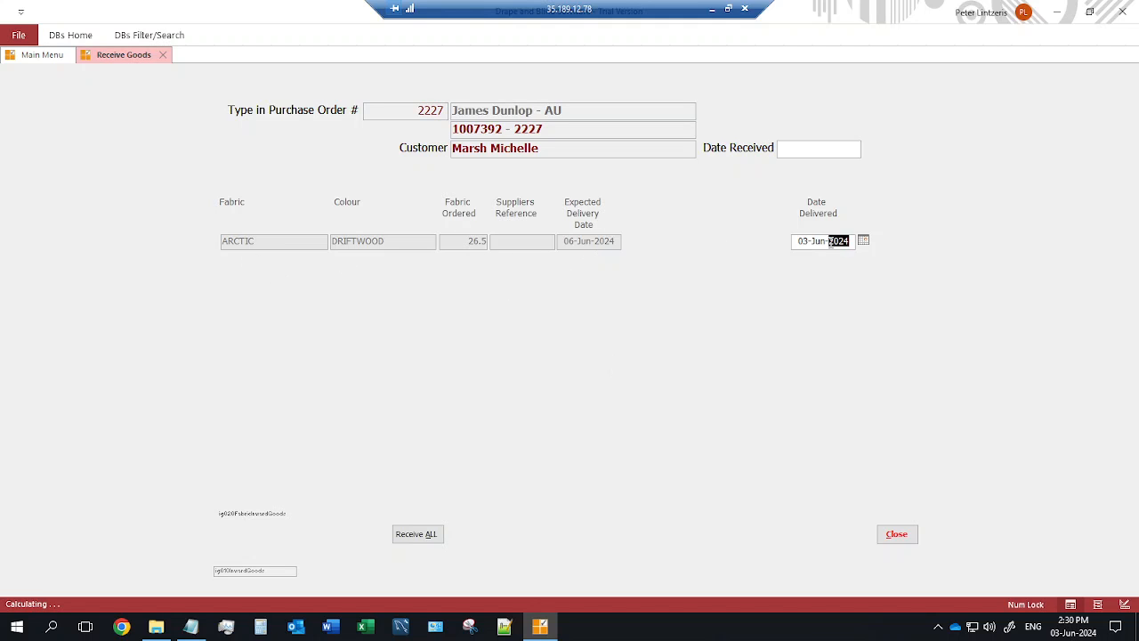
click(896, 534)
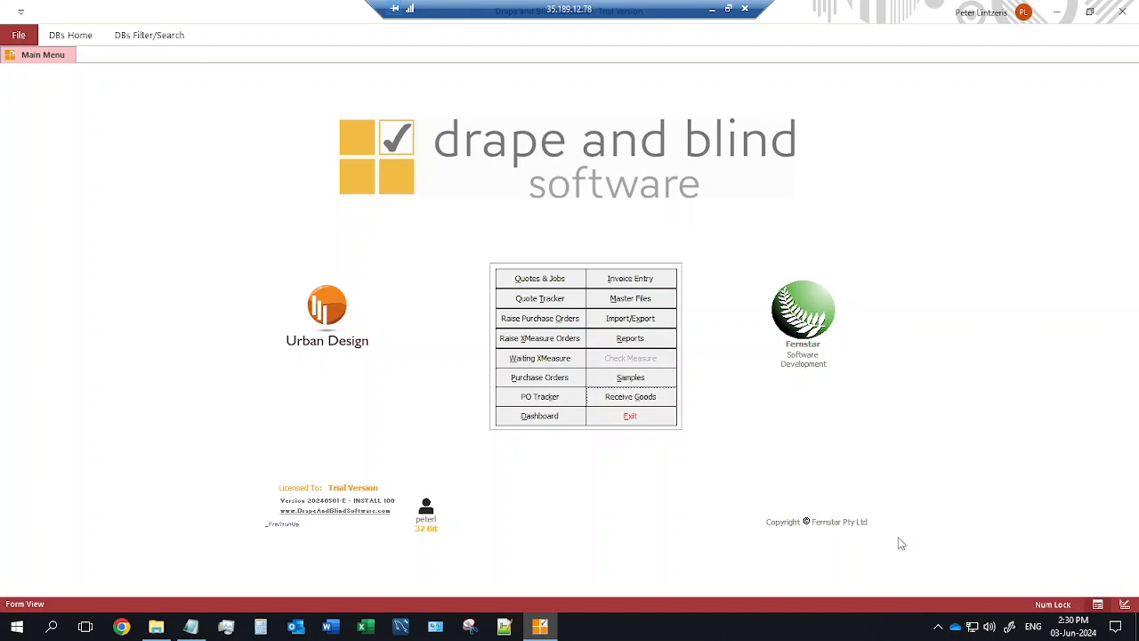
click(549, 402)
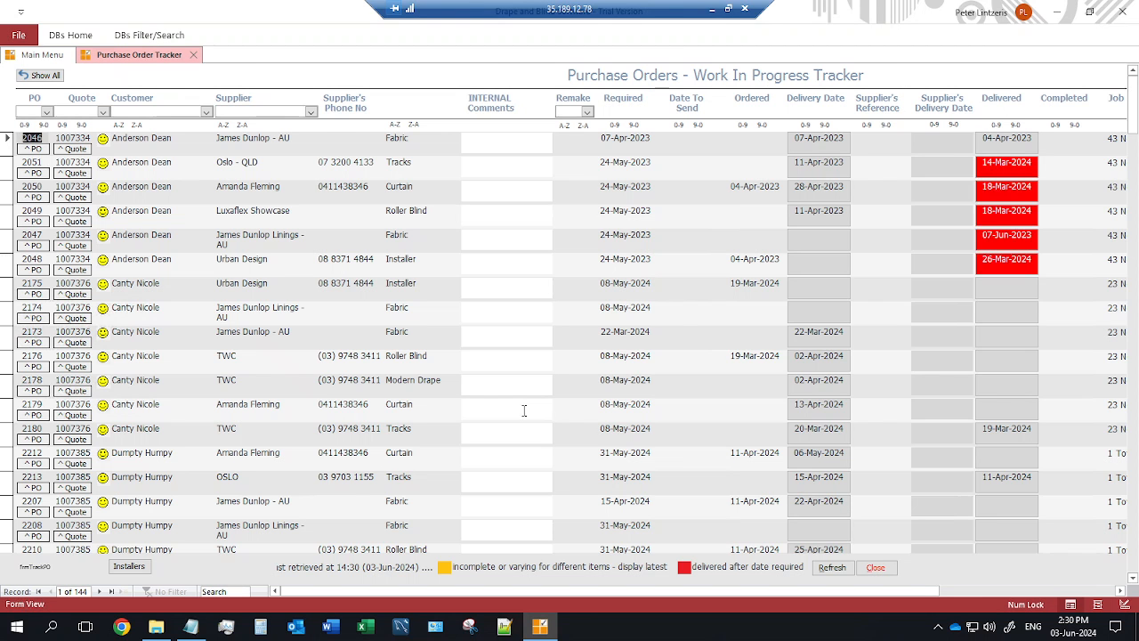
click(828, 567)
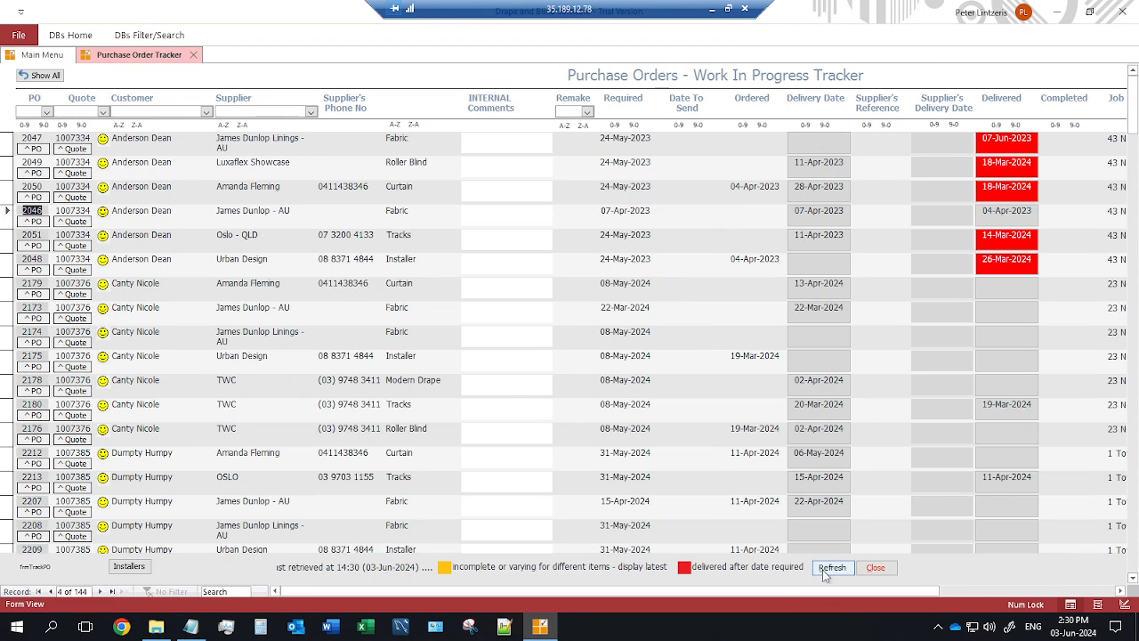
click(205, 111)
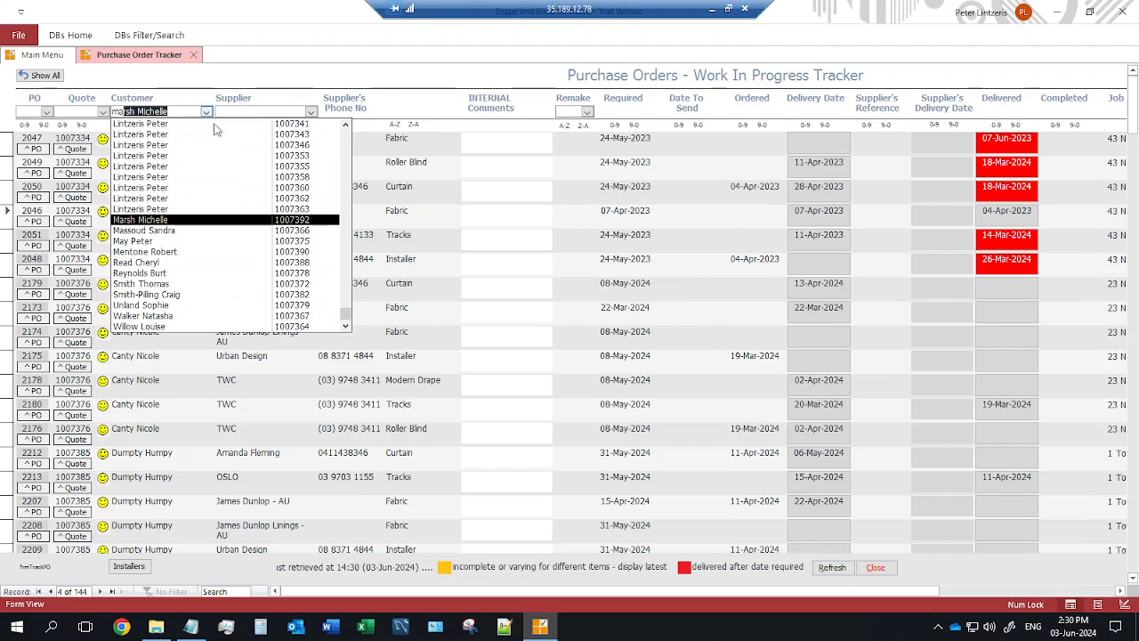
key(Return)
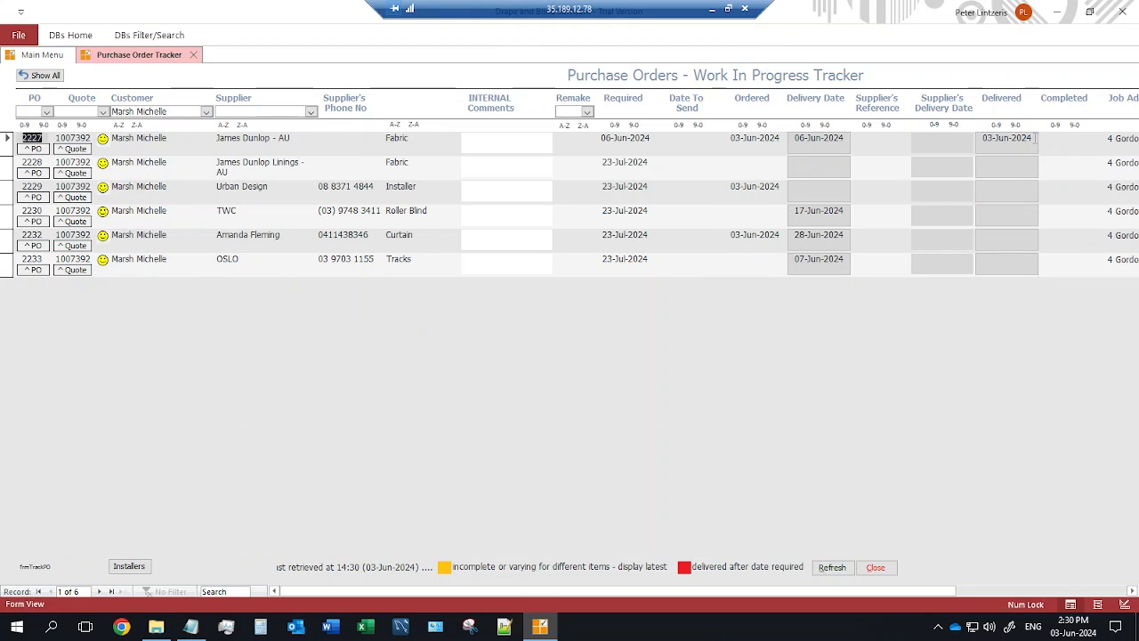
click(1025, 138)
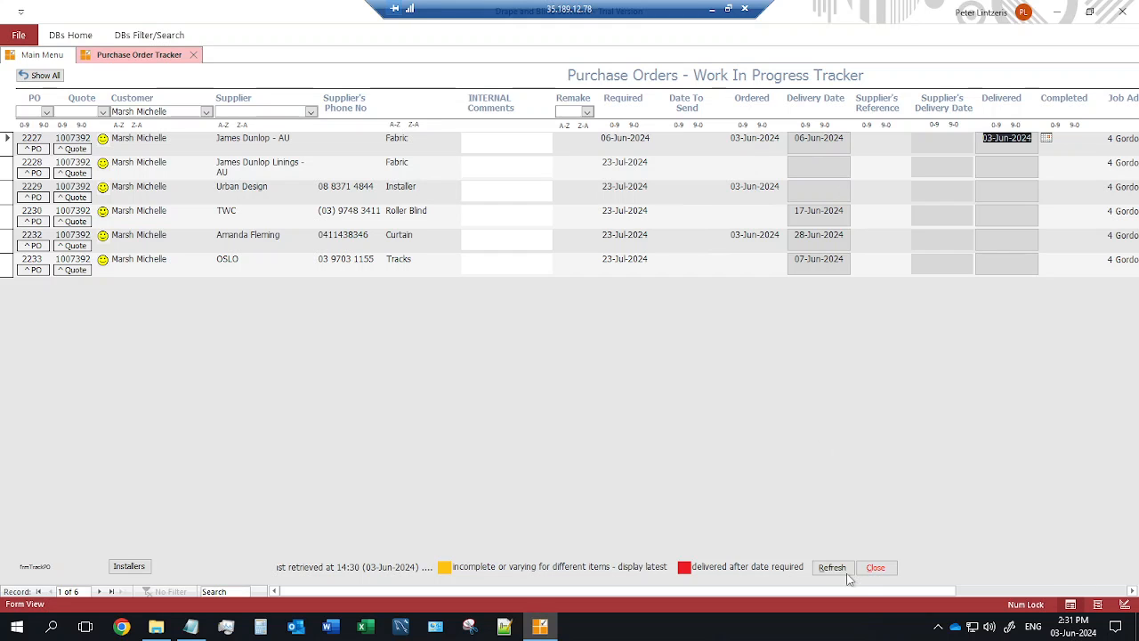
drag(878, 594, 1047, 594)
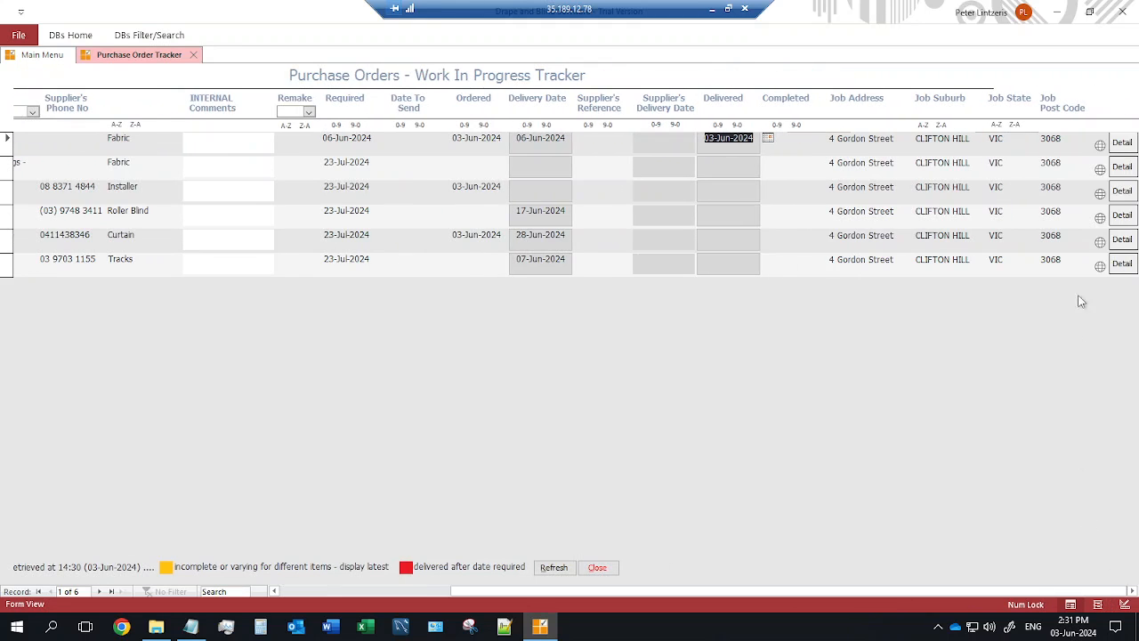
click(1122, 167)
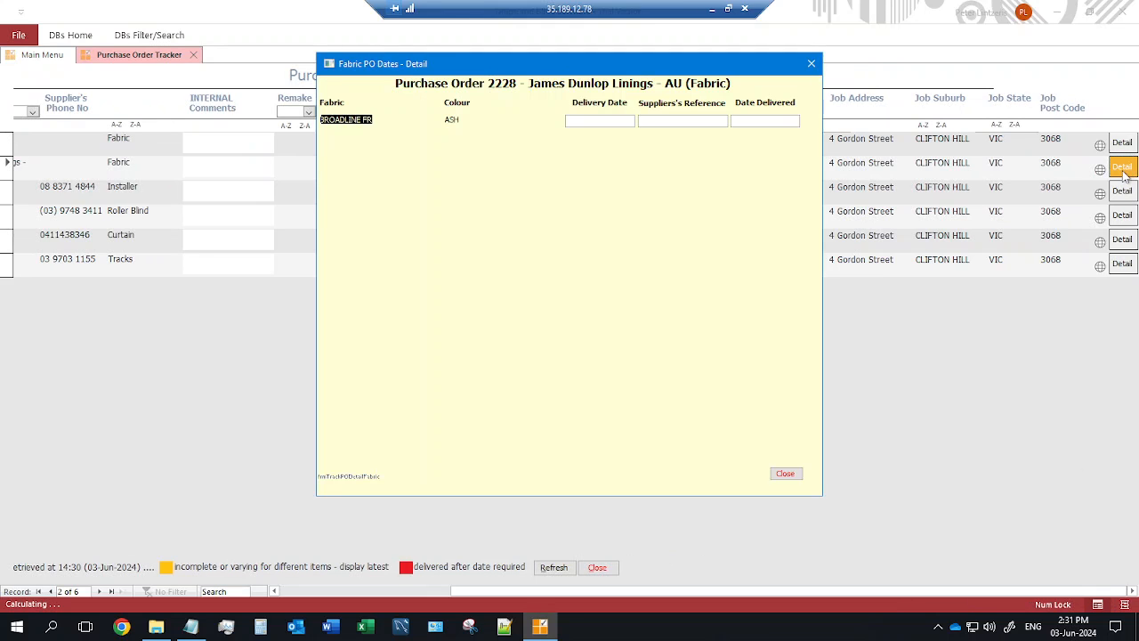
click(780, 473)
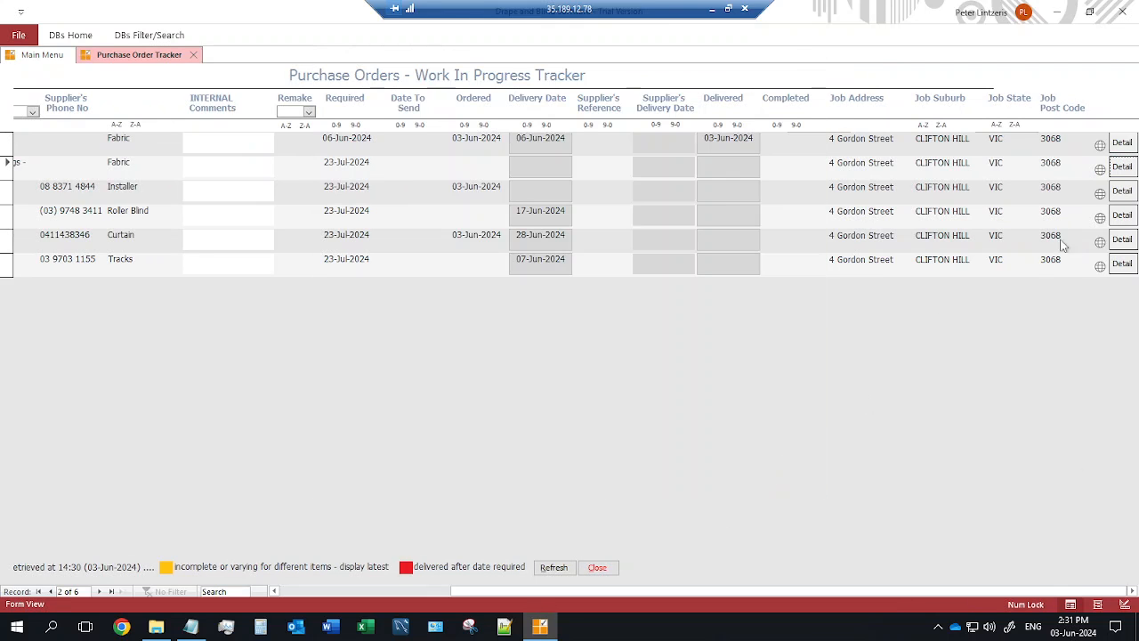
click(1123, 216)
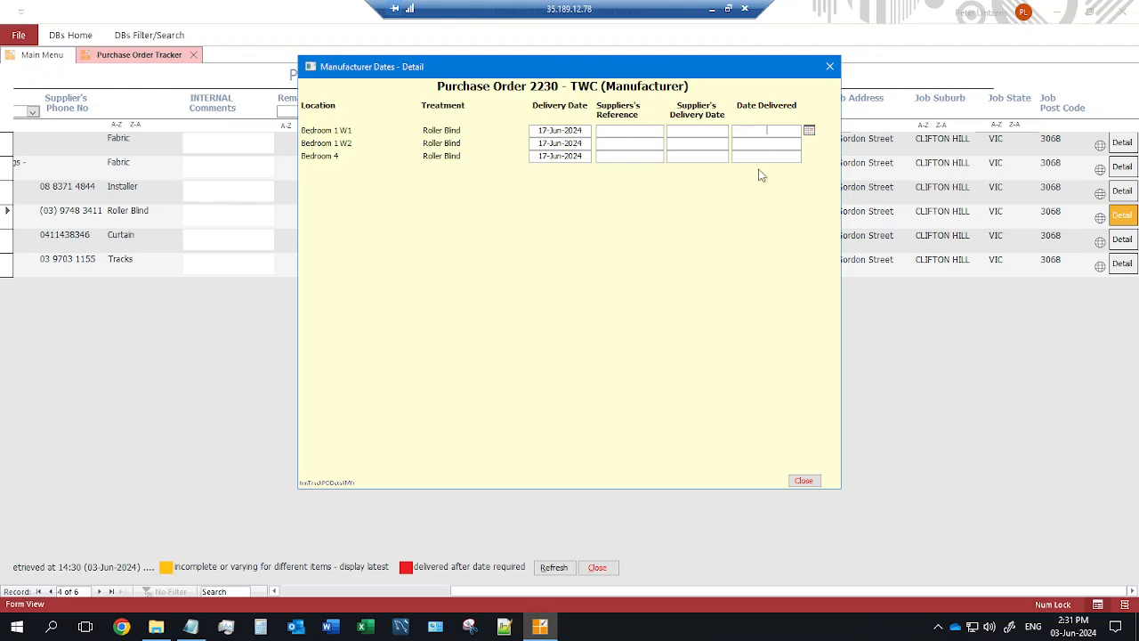
click(804, 479)
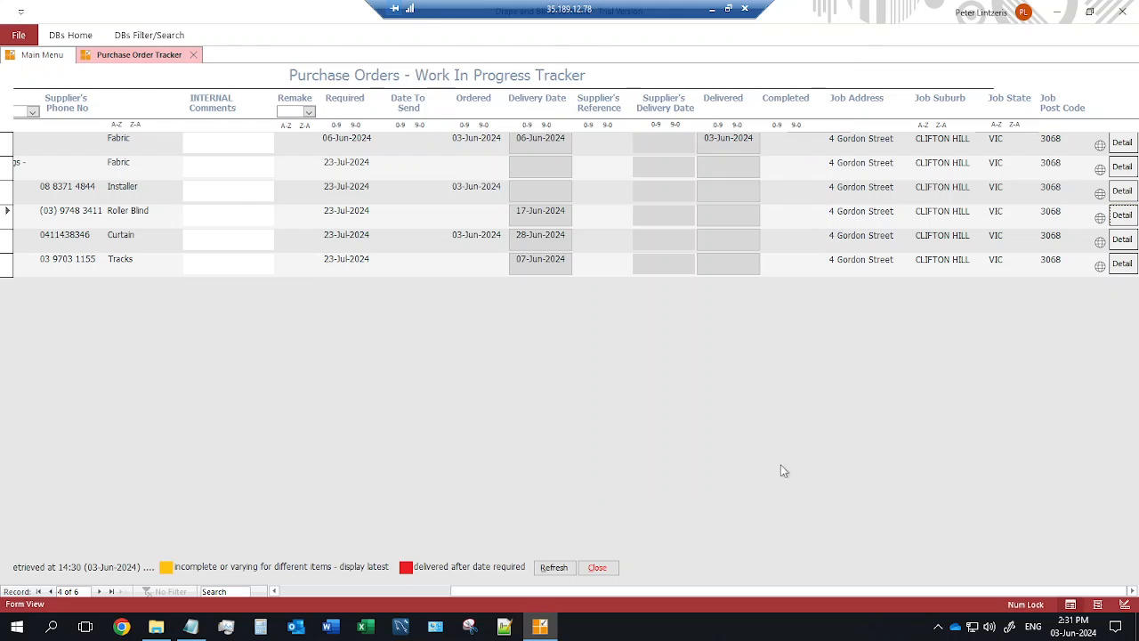
drag(574, 594, 237, 580)
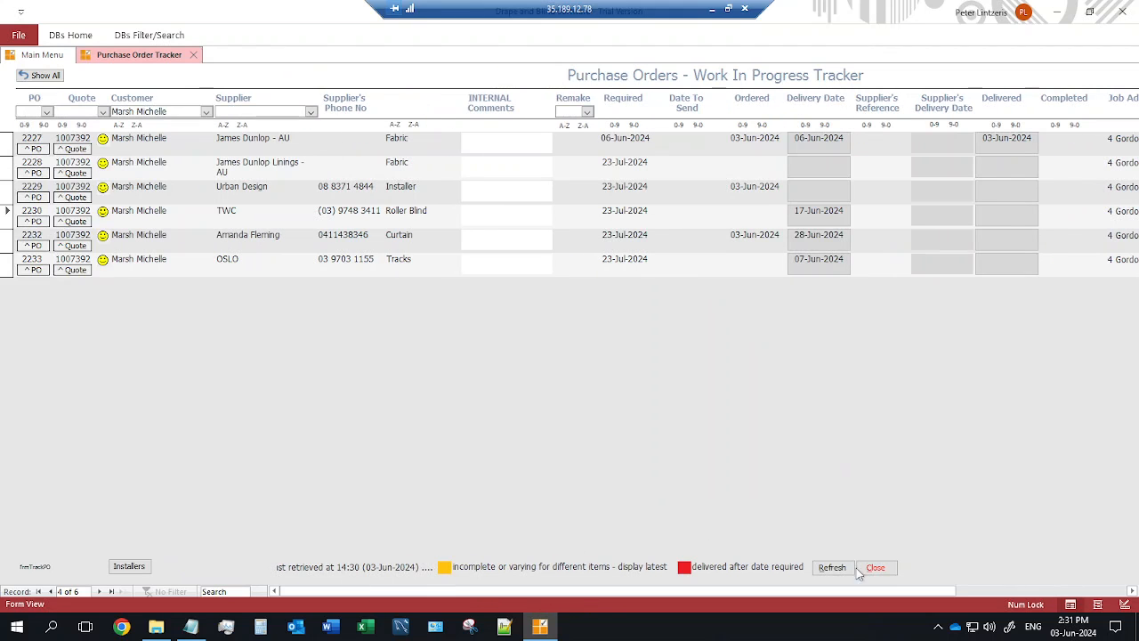
click(876, 567)
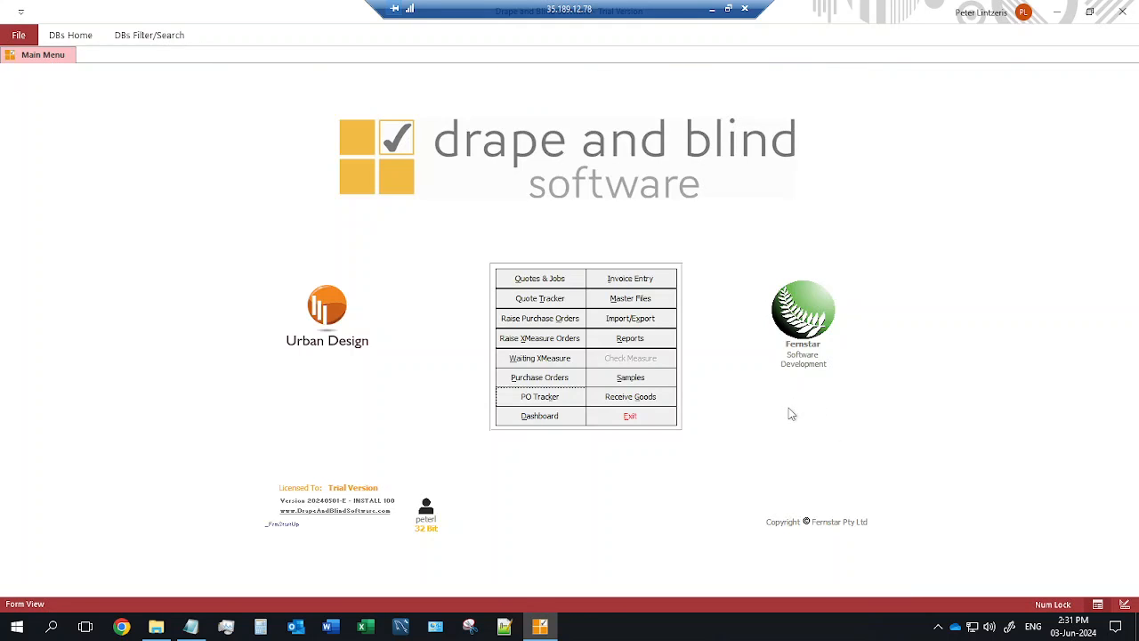
click(619, 279)
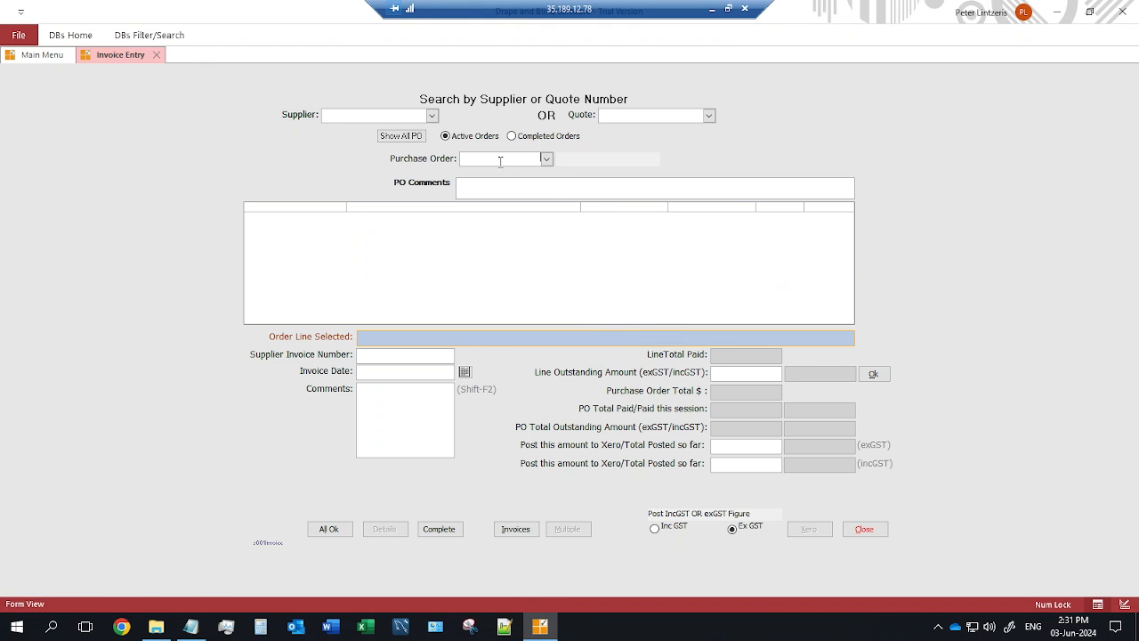
text(2227)
key(Return)
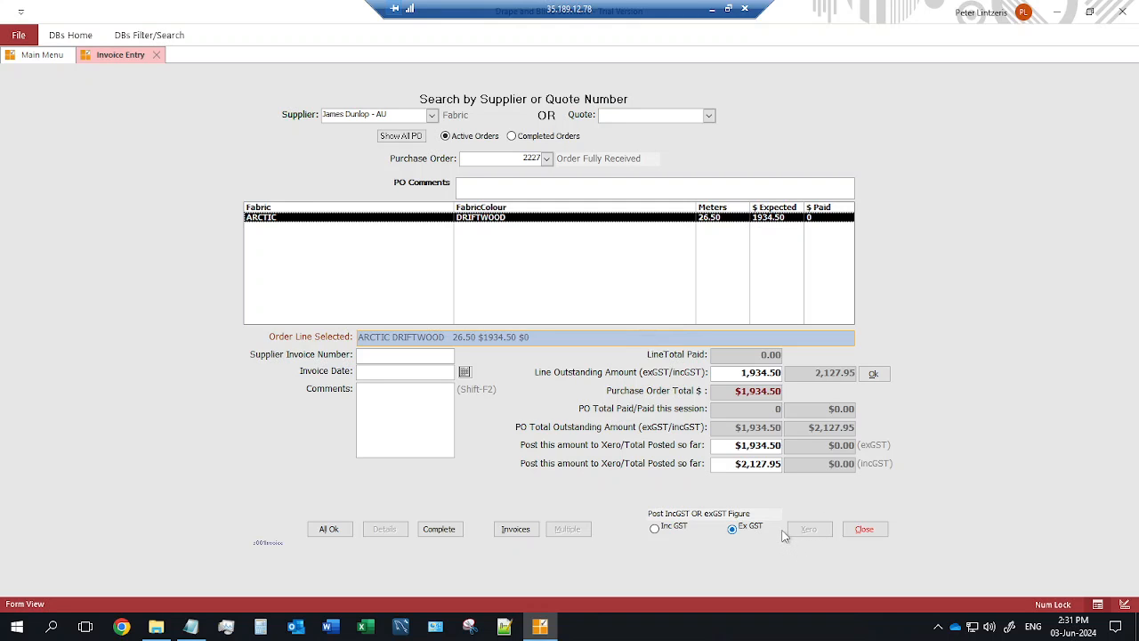
click(864, 529)
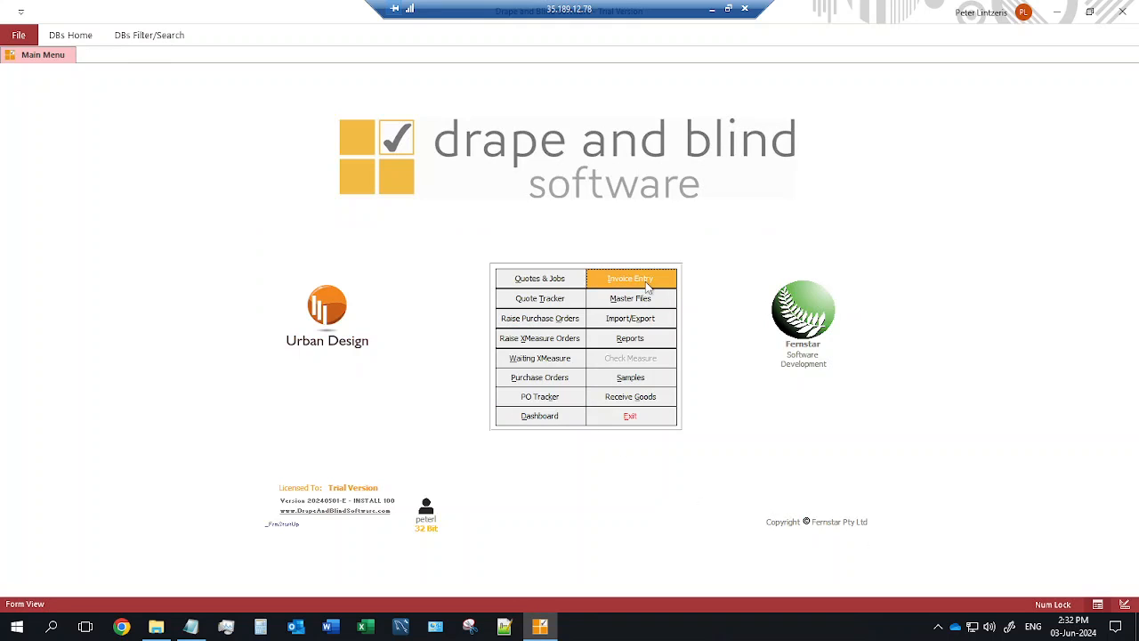
In the Quote Tracker, mark quote 1007386 as N/A with reason Too Expensive, then close it.
click(550, 304)
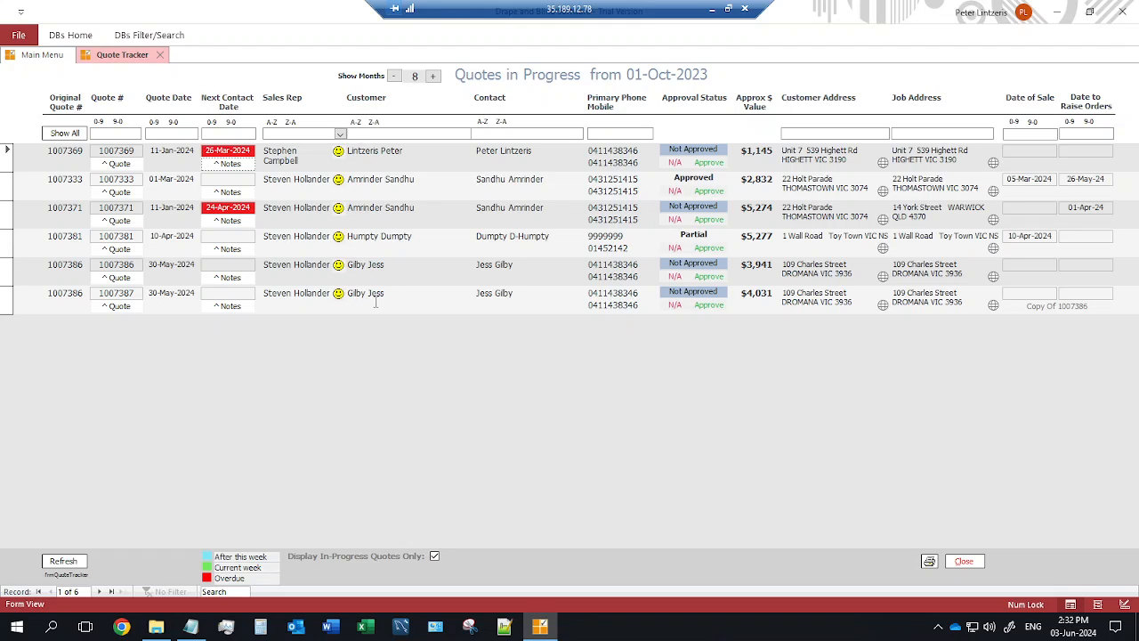
click(675, 276)
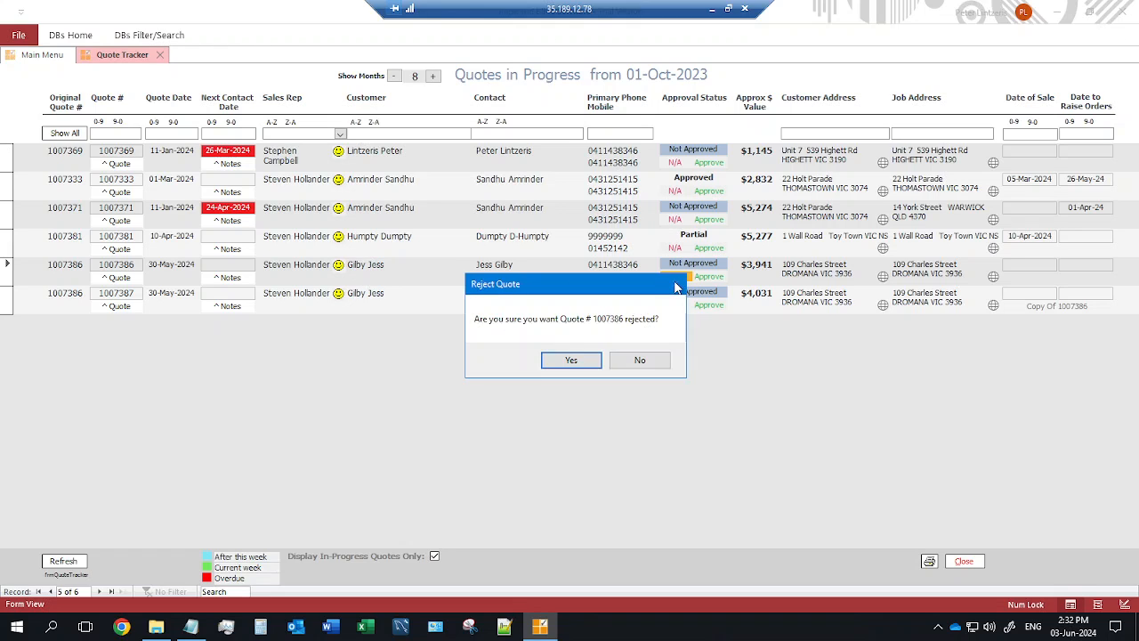
click(571, 360)
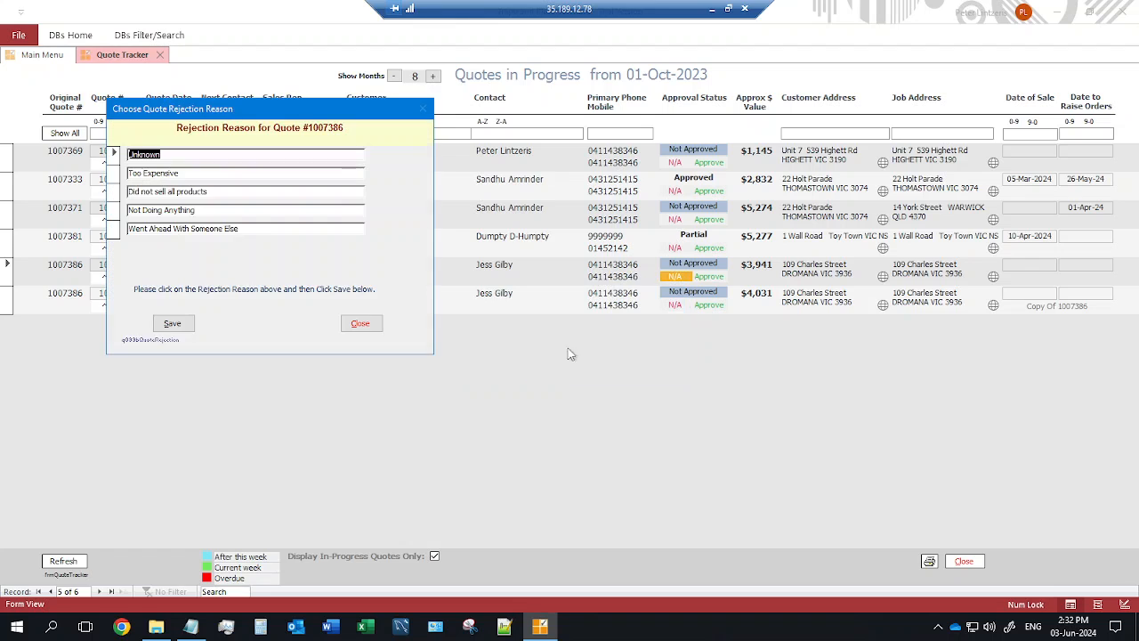
click(181, 171)
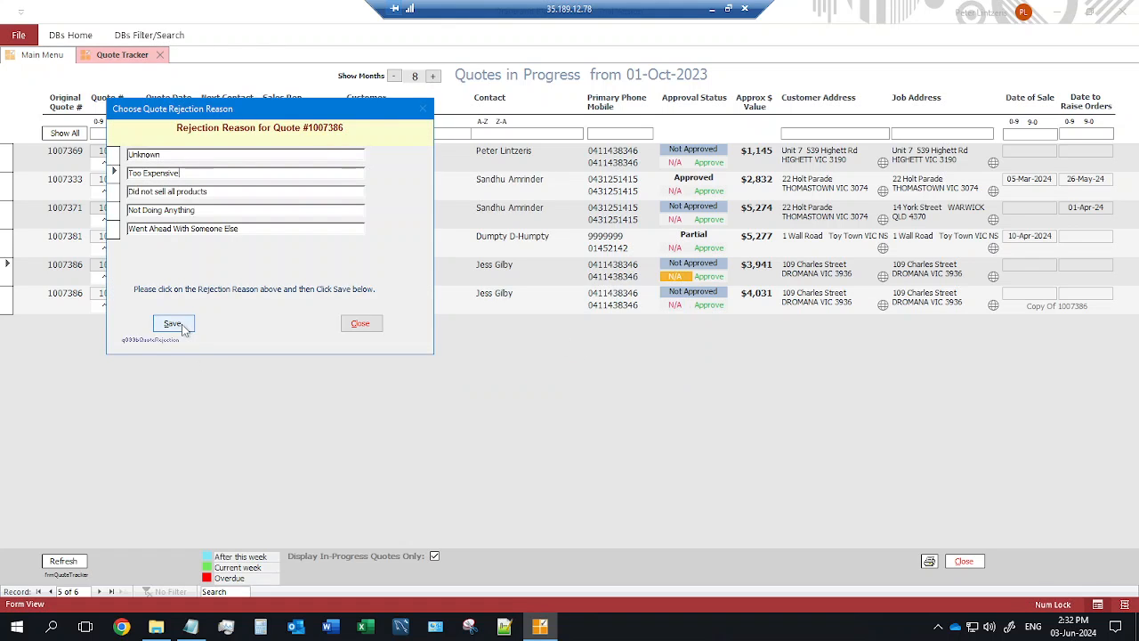
click(174, 323)
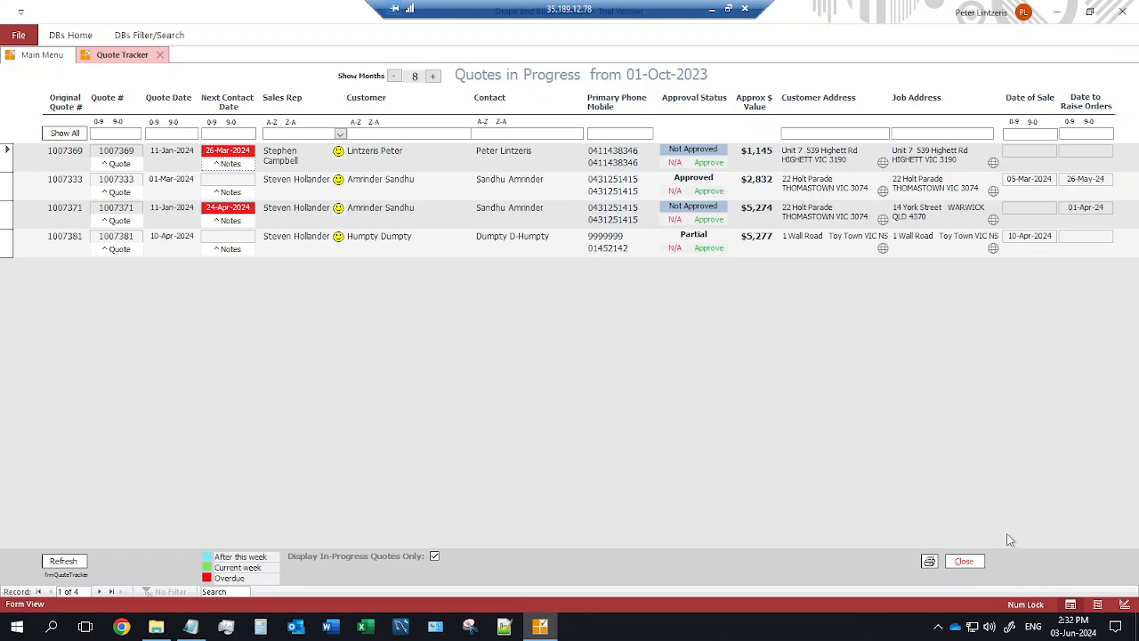
click(977, 564)
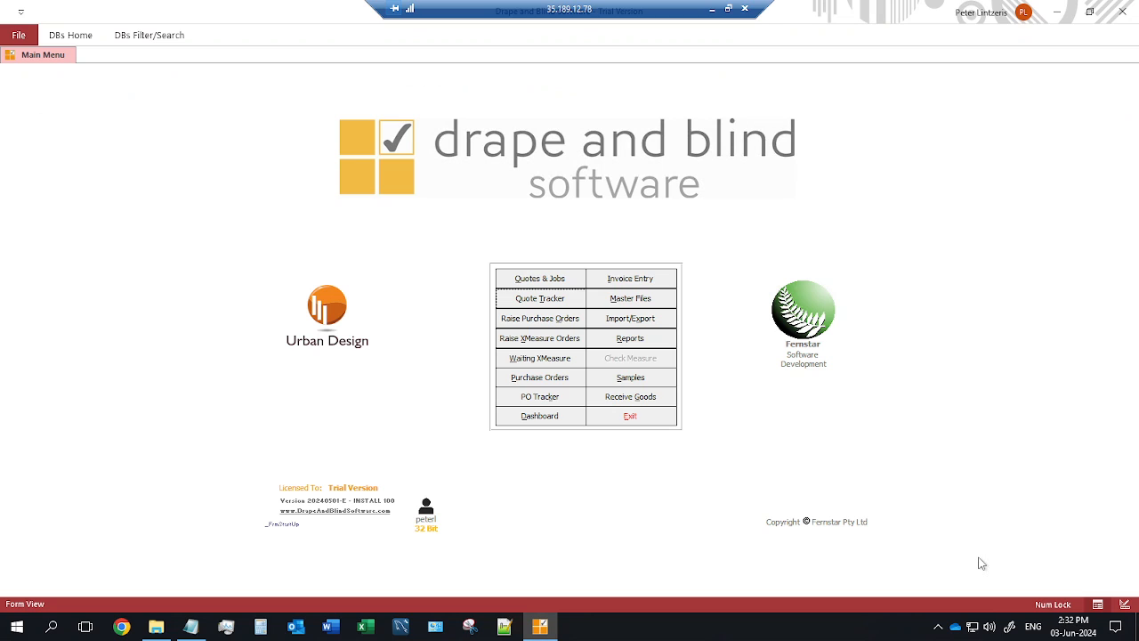